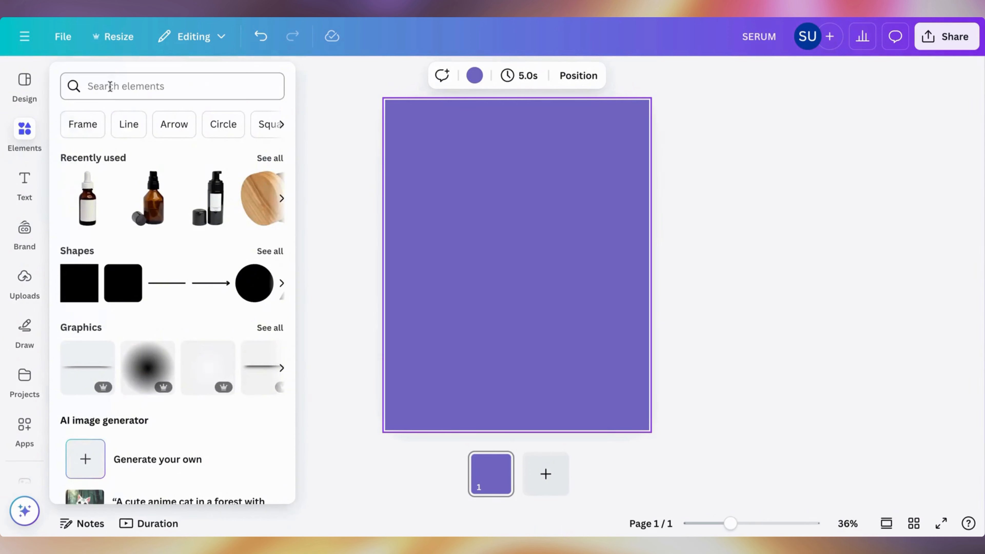
Step: Search the elements for "product podium" and browse the graphics results
{"action": "type", "text": "pro"}
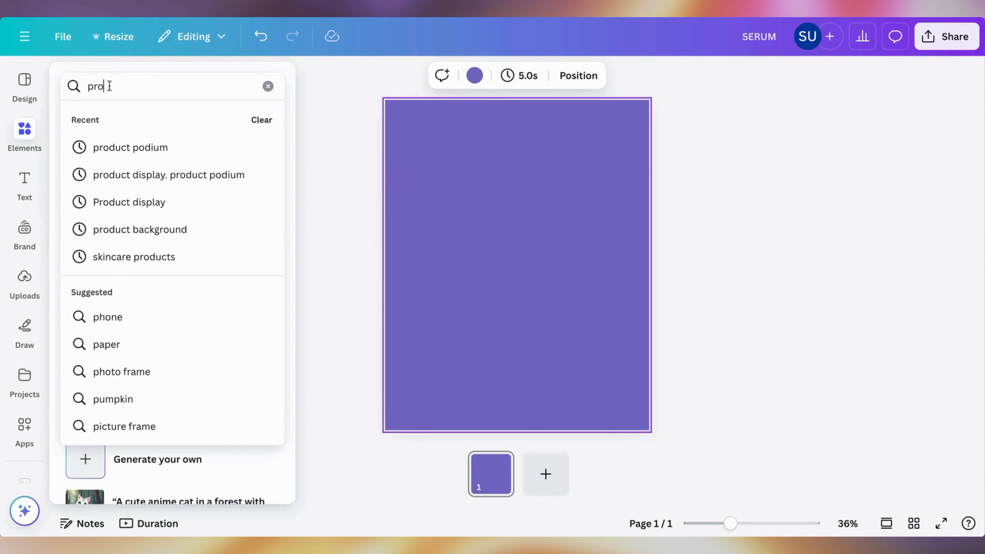
{"action": "type", "text": "duct po"}
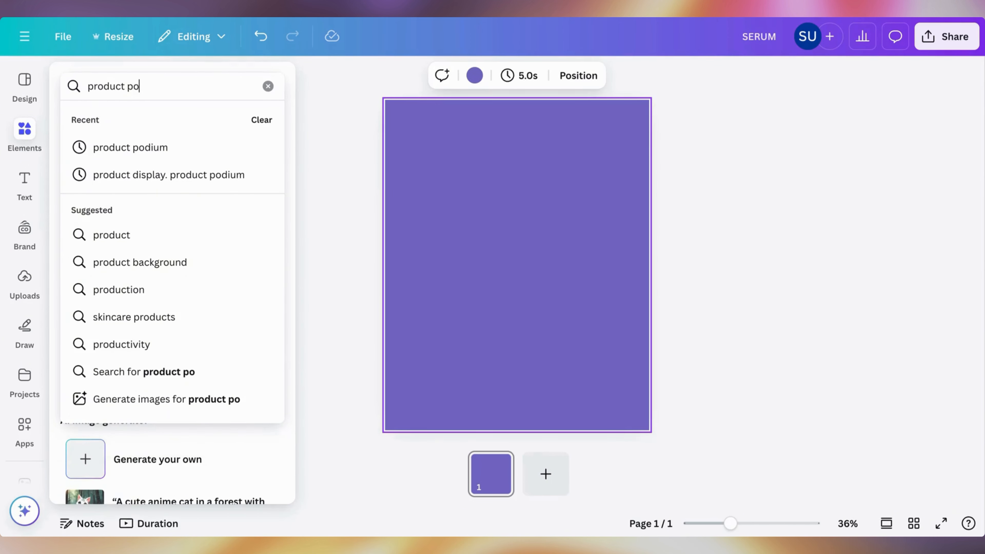
{"action": "type", "text": "dium"}
{"action": "key", "text": "Return"}
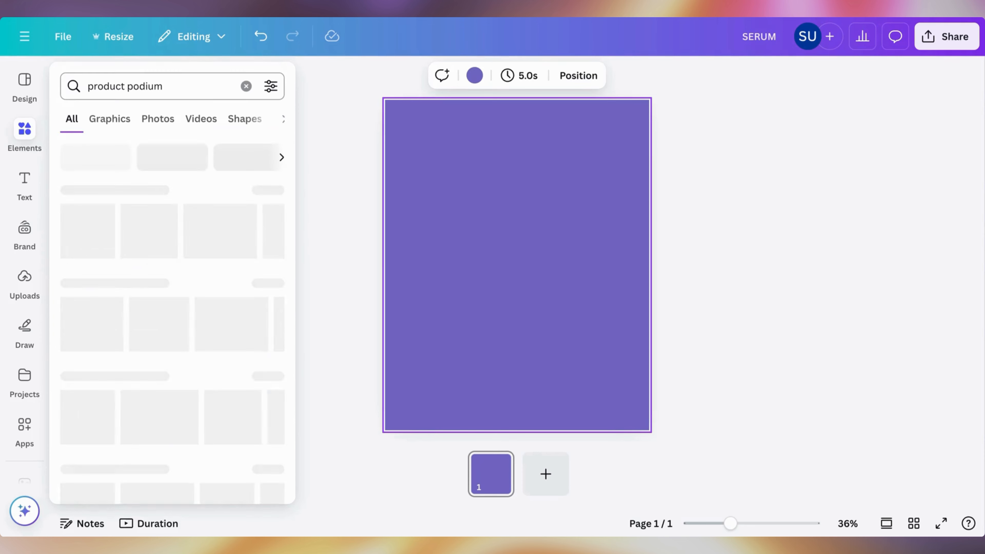
{"action": "left_click", "coordinate": [110, 119]}
{"action": "scroll", "coordinate": [172, 289], "scroll_direction": "down", "scroll_amount": 5}
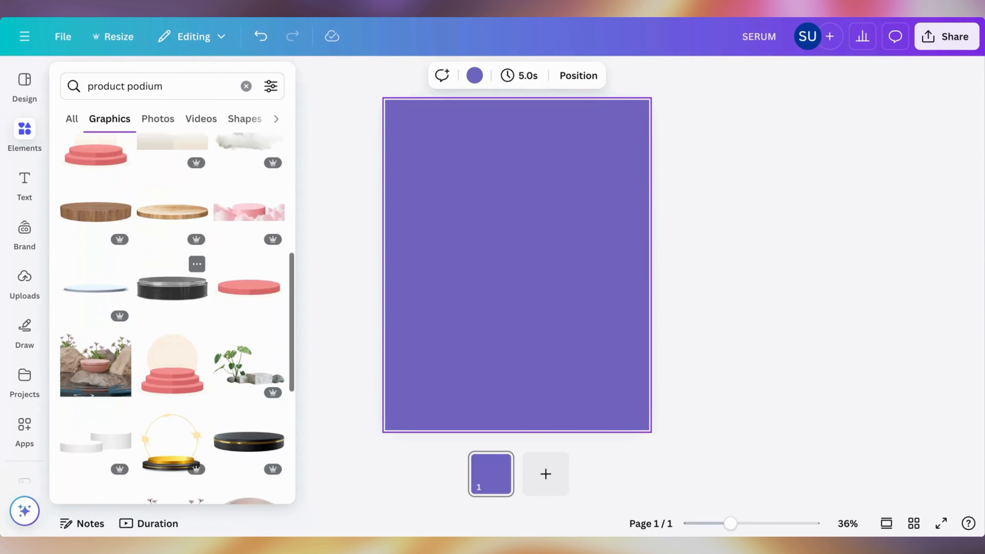
Step: Paste the white podium so that it spans the base of the purple page
{"action": "key", "text": "ctrl+v"}
{"action": "scroll", "coordinate": [197, 295], "scroll_direction": "down", "scroll_amount": 3}
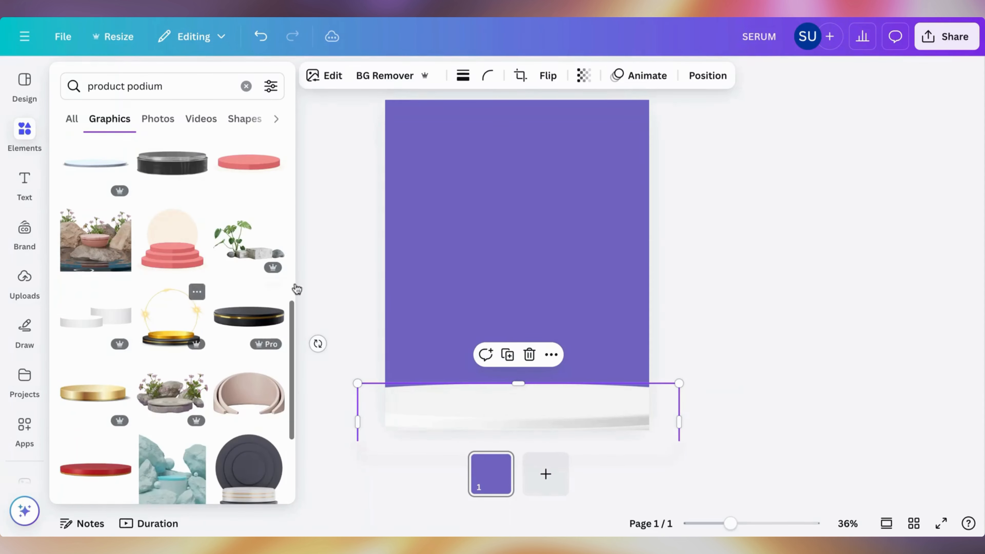
{"action": "left_click", "coordinate": [336, 257]}
Step: Add the four recently used products to the page: the wooden-lid jar, black foam wash bottle, amber pump bottle and dropper bottle
{"action": "left_click", "coordinate": [24, 132]}
{"action": "left_click", "coordinate": [248, 80]}
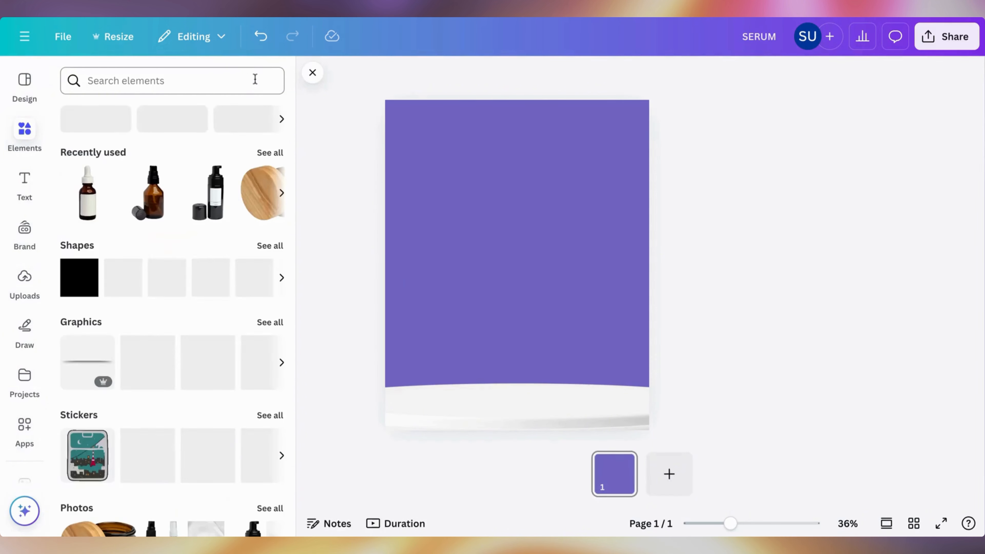
{"action": "left_click", "coordinate": [269, 153]}
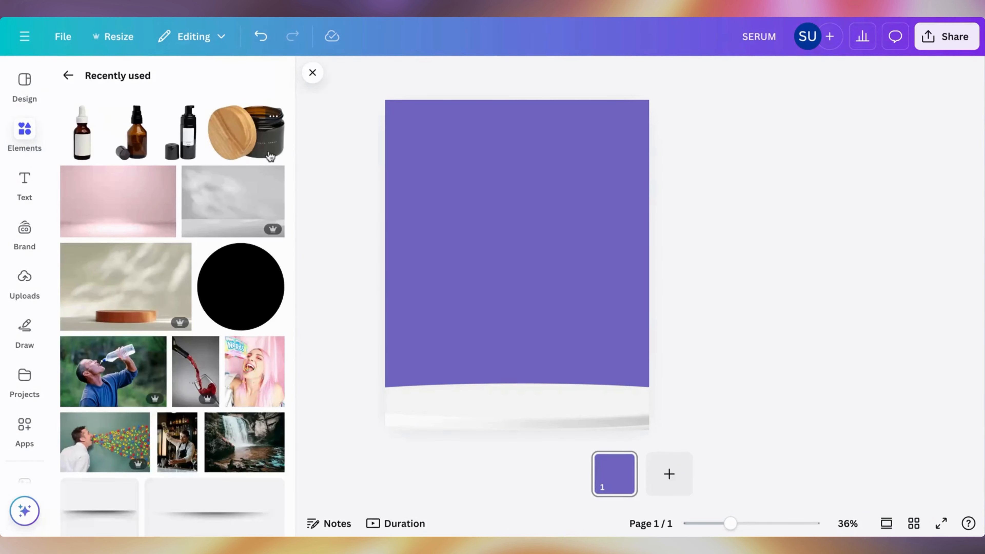
{"action": "left_click", "coordinate": [251, 144]}
{"action": "left_click", "coordinate": [191, 140]}
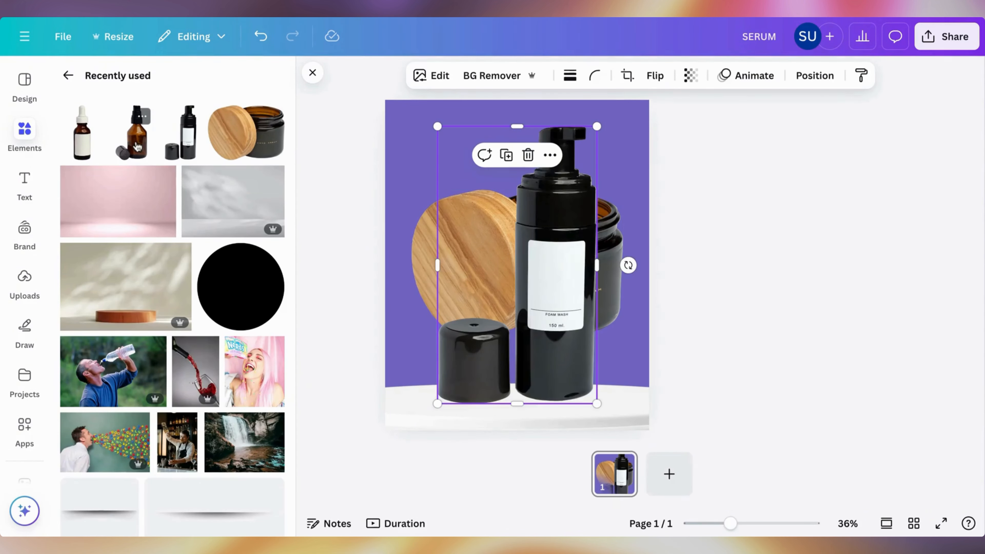
{"action": "left_click", "coordinate": [144, 147]}
{"action": "left_click", "coordinate": [84, 147]}
{"action": "left_click", "coordinate": [726, 178]}
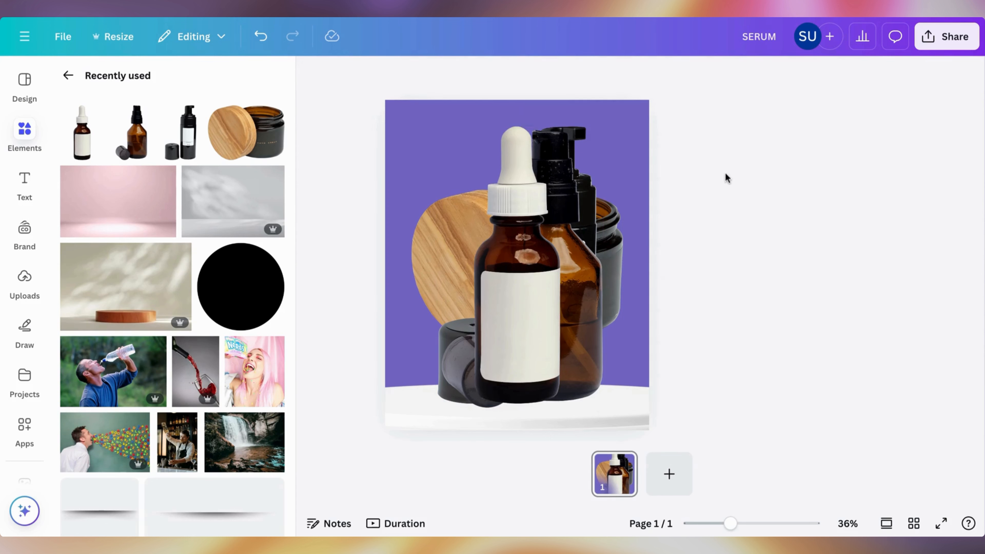
{"action": "left_click", "coordinate": [312, 75]}
Step: Shrink the amber pump bottle to about 327 × 561, then shrink the dropper bottle and place it near the page's right edge
{"action": "left_click", "coordinate": [471, 226]}
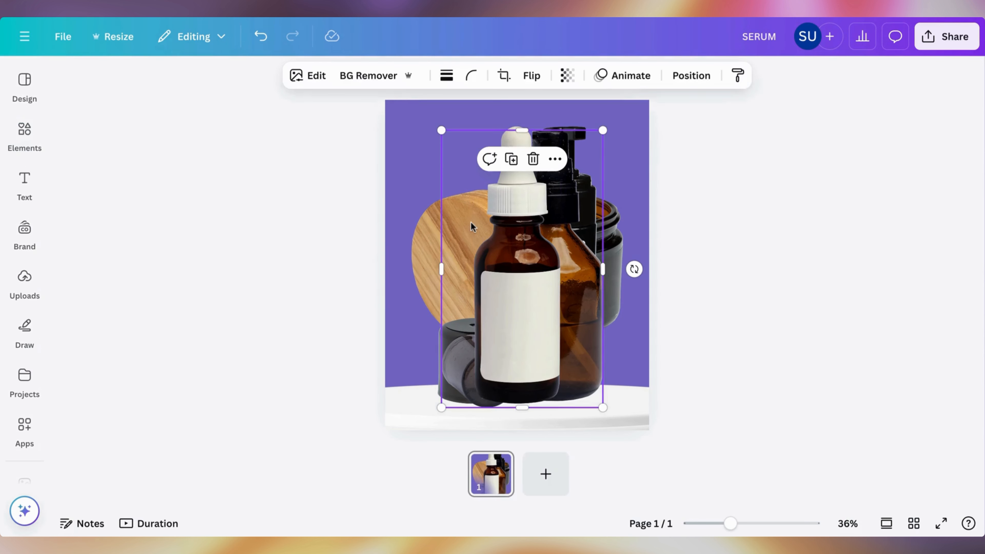
{"action": "left_click_drag", "start_coordinate": [600, 130], "coordinate": [528, 269]}
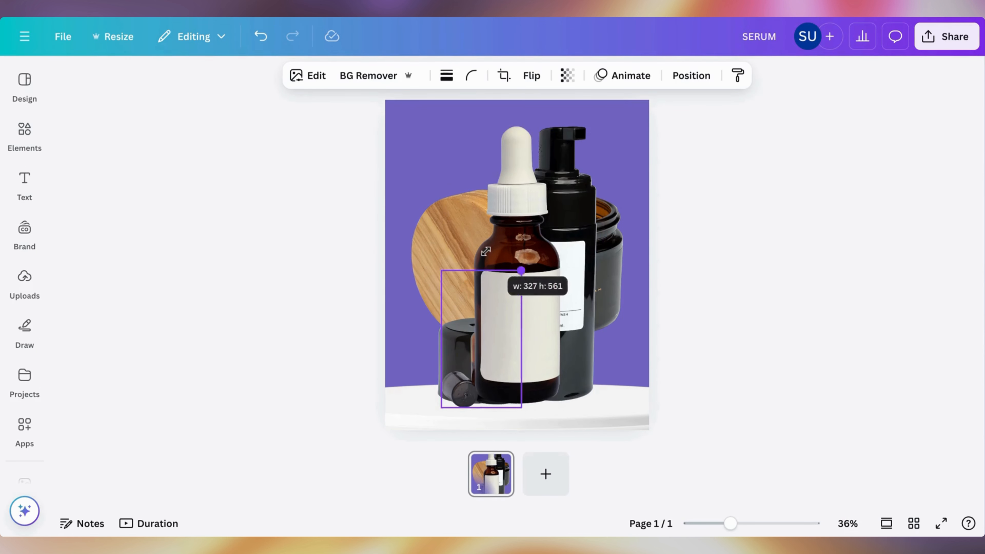
{"action": "left_click", "coordinate": [520, 205]}
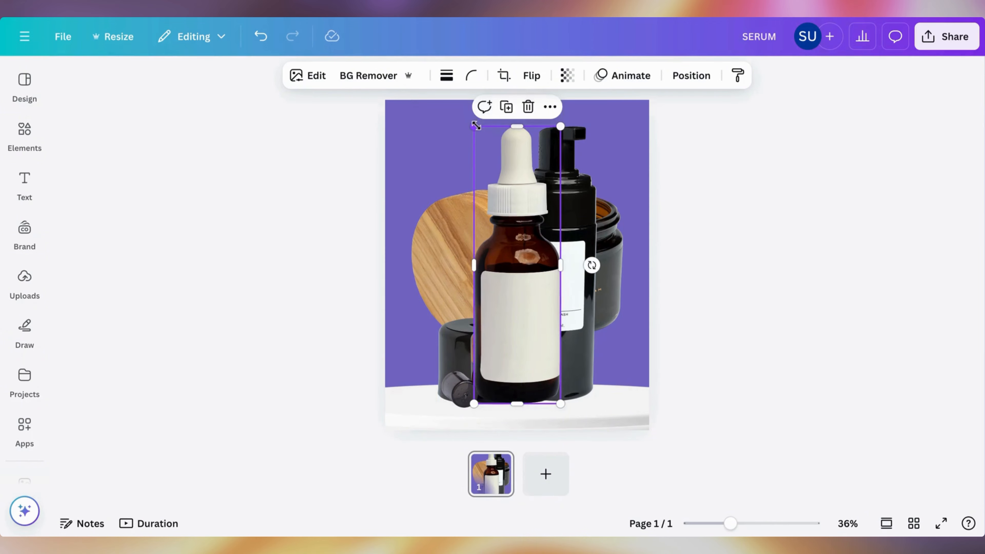
{"action": "left_click_drag", "start_coordinate": [474, 126], "coordinate": [569, 264]}
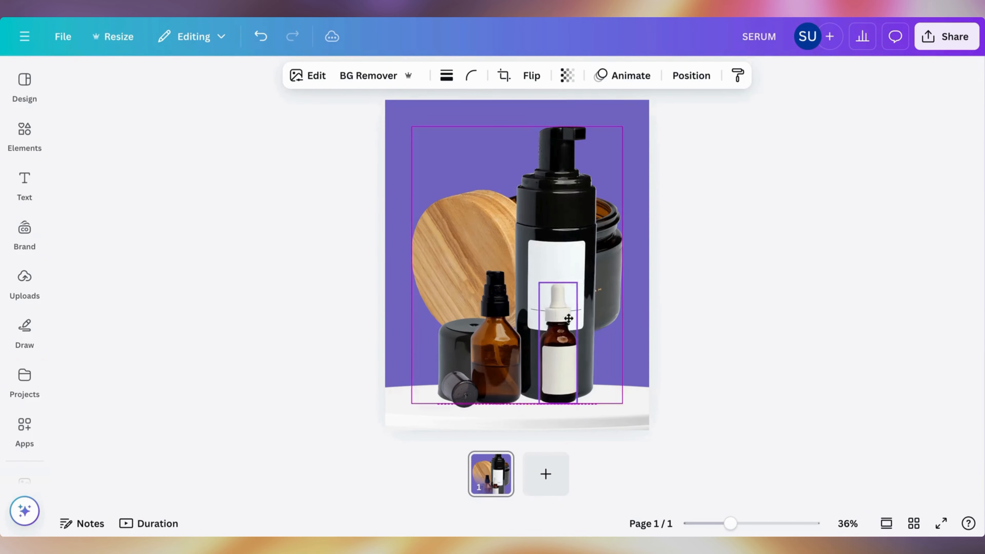
{"action": "left_click_drag", "start_coordinate": [542, 342], "coordinate": [618, 345]}
Step: Shrink the black foam wash bottle and place it in the upper middle of the page, moving the jar down out of the way
{"action": "left_click", "coordinate": [552, 259]}
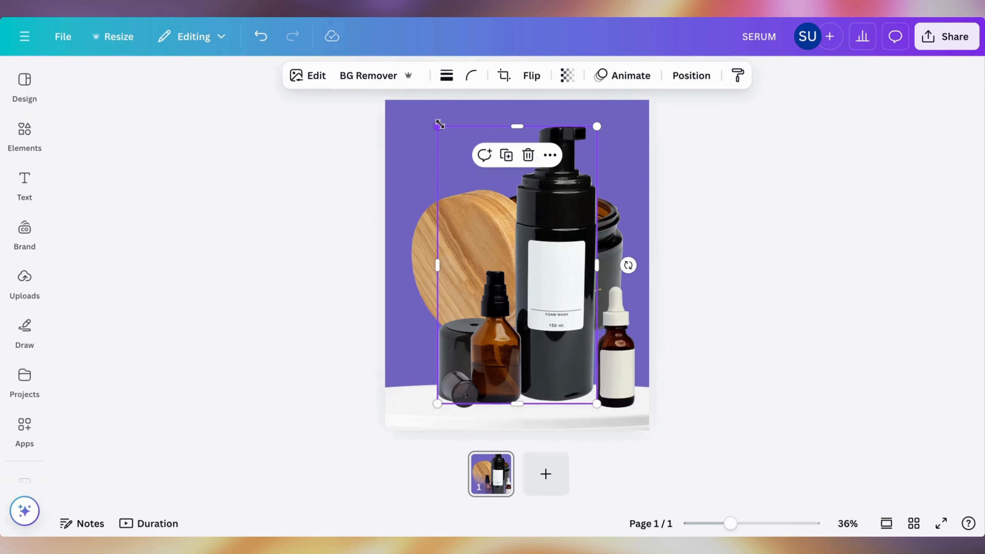
{"action": "left_click_drag", "start_coordinate": [439, 124], "coordinate": [541, 308]}
{"action": "left_click", "coordinate": [557, 249]}
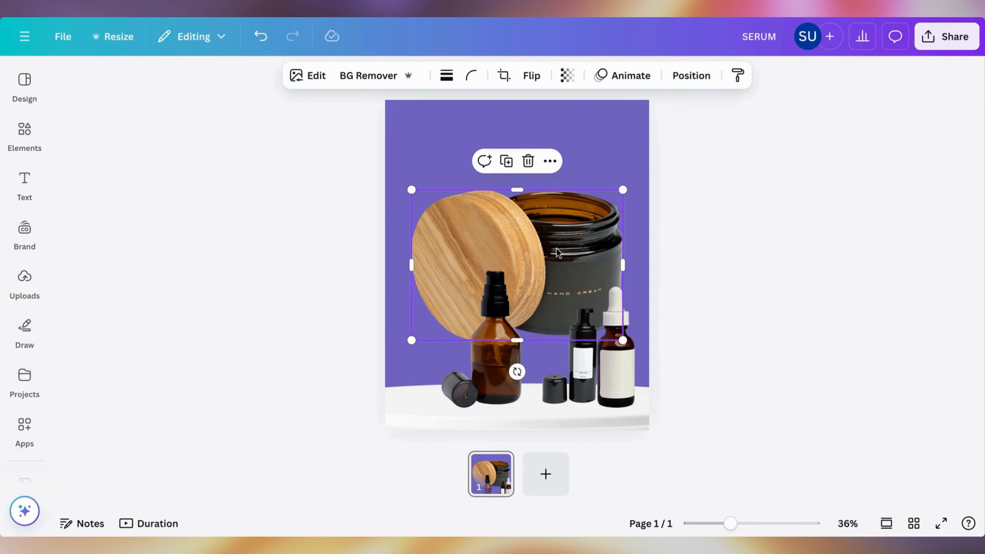
{"action": "left_click_drag", "start_coordinate": [556, 248], "coordinate": [494, 345]}
{"action": "left_click_drag", "start_coordinate": [578, 348], "coordinate": [517, 184]}
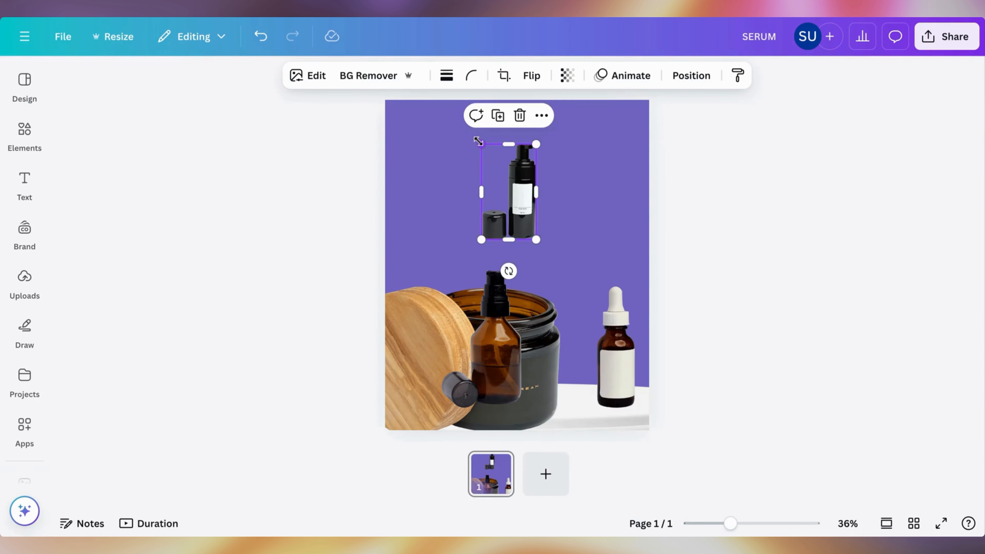
{"action": "left_click_drag", "start_coordinate": [478, 141], "coordinate": [501, 171]}
Step: Move the jar up the page, rotate it -90°, and shrink it to about 236 × 168 px on the left side
{"action": "left_click_drag", "start_coordinate": [426, 359], "coordinate": [428, 256]}
{"action": "left_click", "coordinate": [667, 75]}
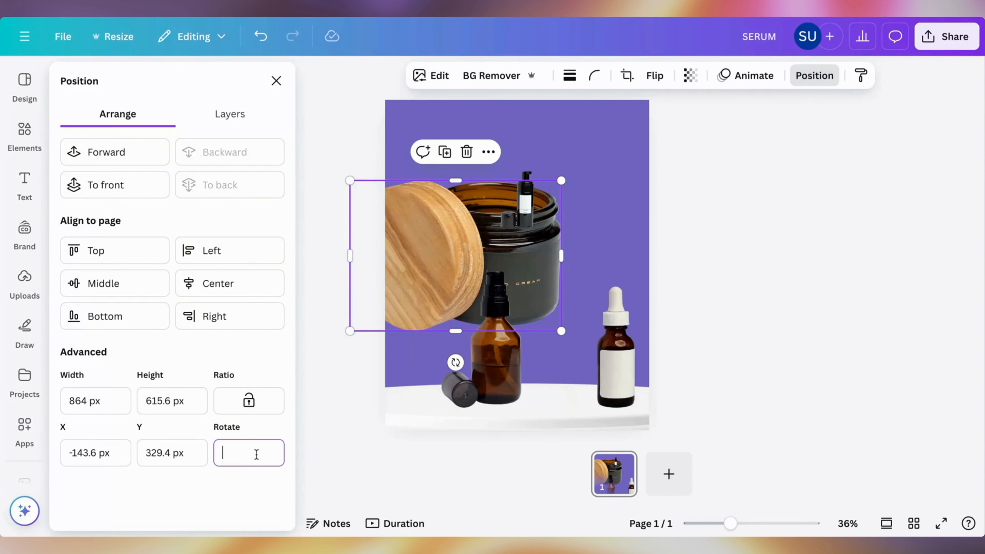
{"action": "key", "text": "Return"}
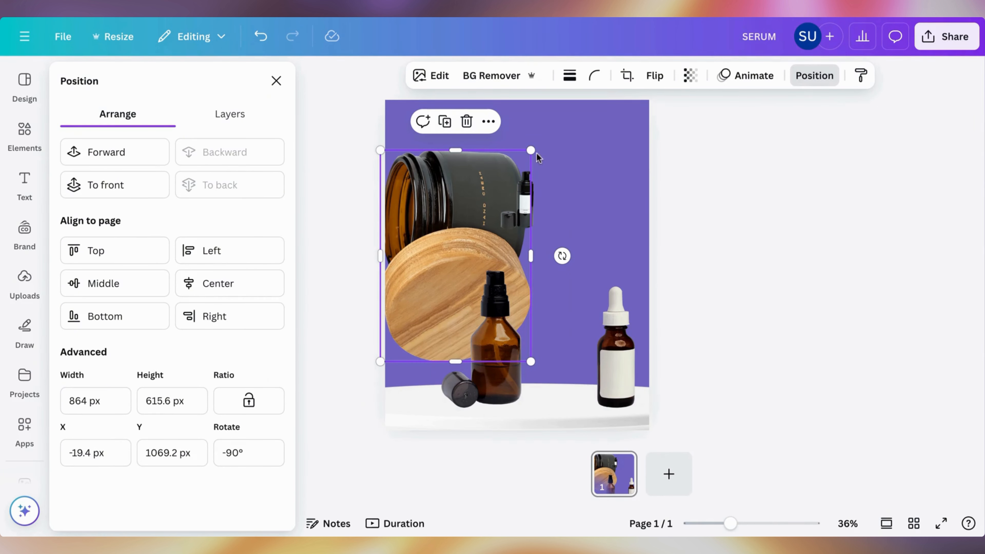
{"action": "left_click_drag", "start_coordinate": [533, 149], "coordinate": [463, 256]}
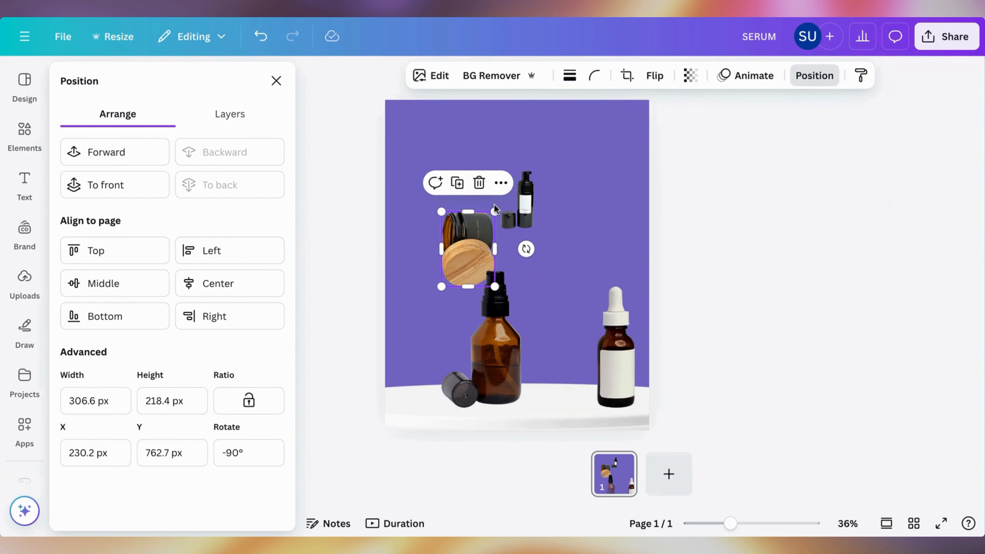
{"action": "left_click_drag", "start_coordinate": [494, 209], "coordinate": [484, 232]}
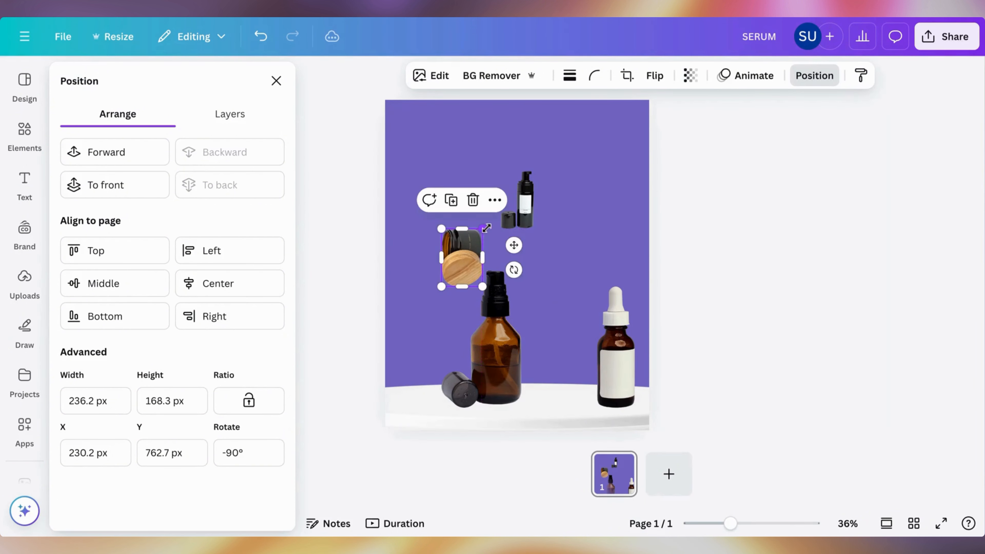
Step: Move the dropper bottle beside the foam wash bottle, rotate it 90°, and shrink it to about 83 × 266 px
{"action": "left_click", "coordinate": [526, 201]}
{"action": "left_click_drag", "start_coordinate": [526, 201], "coordinate": [526, 201]}
{"action": "left_click_drag", "start_coordinate": [622, 335], "coordinate": [585, 241]}
{"action": "left_click", "coordinate": [244, 464]}
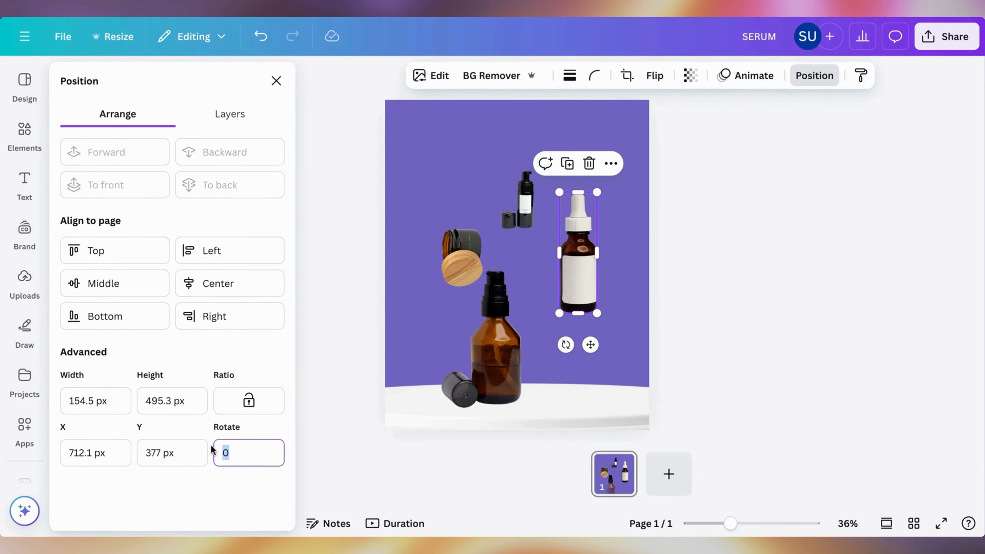
{"action": "key", "text": "Return"}
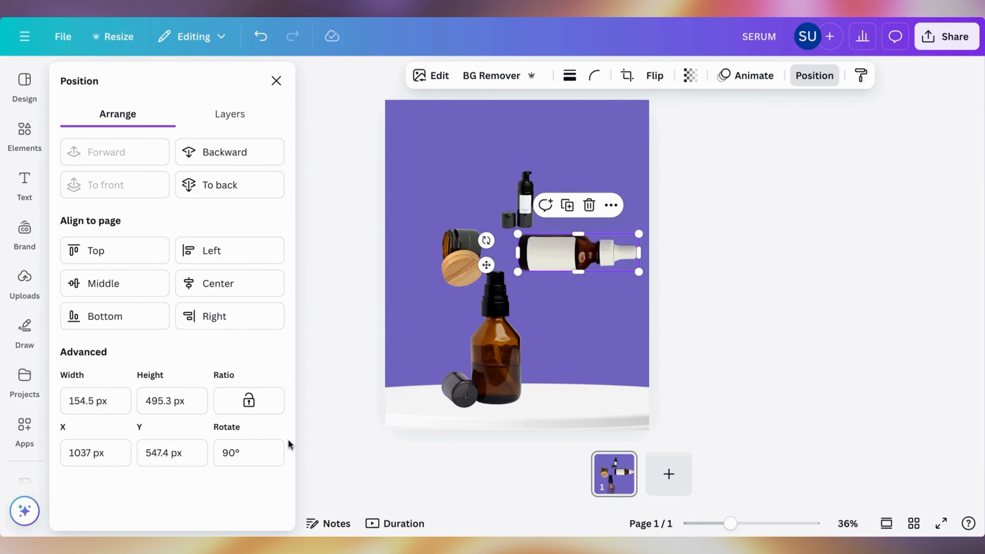
{"action": "left_click_drag", "start_coordinate": [517, 233], "coordinate": [570, 264]}
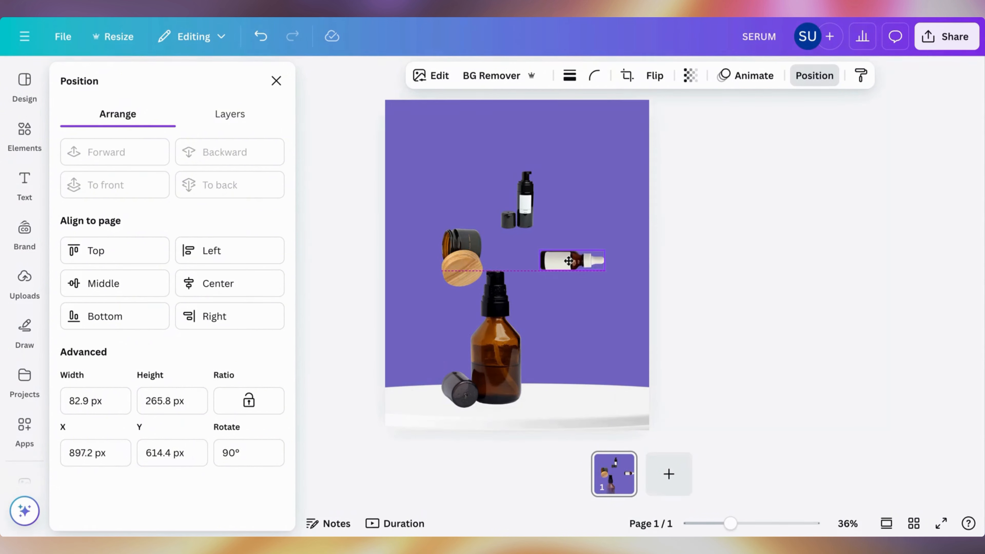
Step: Rotate the amber pump bottle -180°, shrink it to about 150 × 258 px, and place it below the other products
{"action": "left_click", "coordinate": [500, 306]}
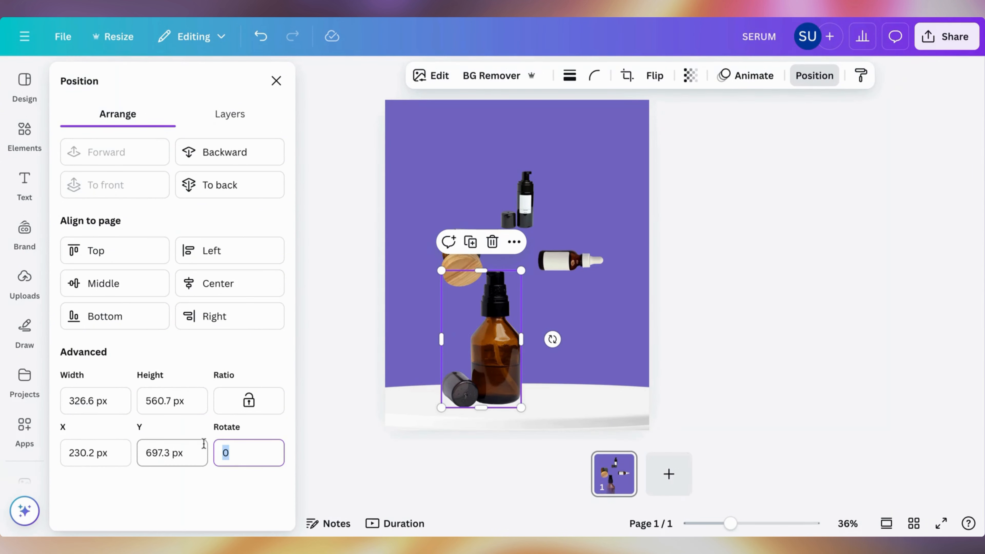
{"action": "type", "text": "-180"}
{"action": "key", "text": "Return"}
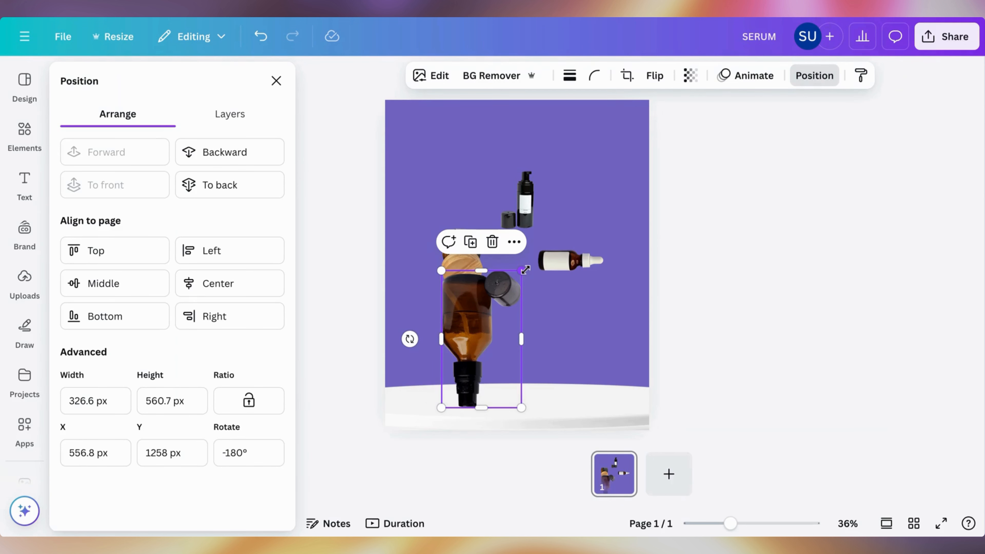
{"action": "left_click_drag", "start_coordinate": [525, 269], "coordinate": [485, 344]}
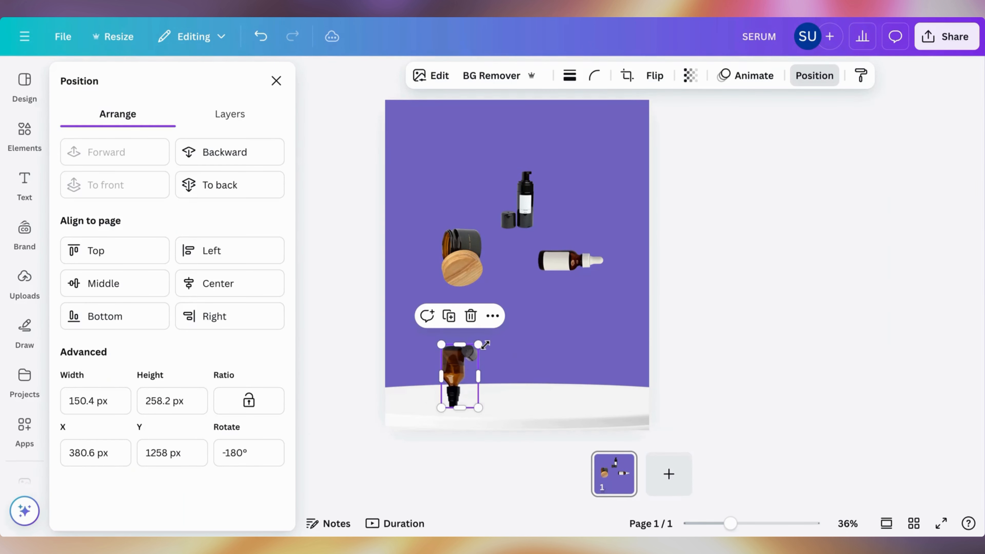
{"action": "left_click_drag", "start_coordinate": [459, 375], "coordinate": [528, 317]}
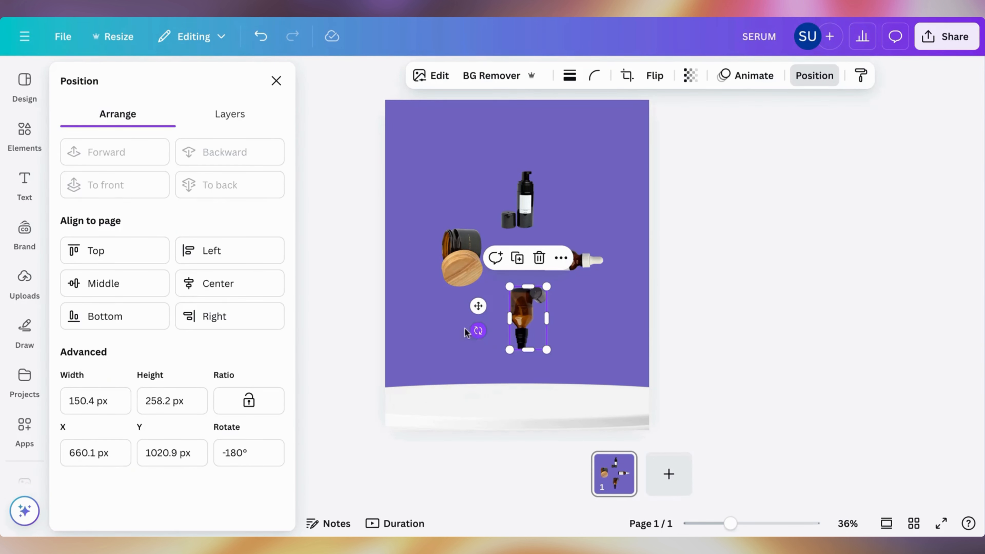
Step: Add a light circle between the four products, shrink it to about 282 px across, and centre it vertically on the page
{"action": "left_click", "coordinate": [455, 321]}
{"action": "key", "text": "c"}
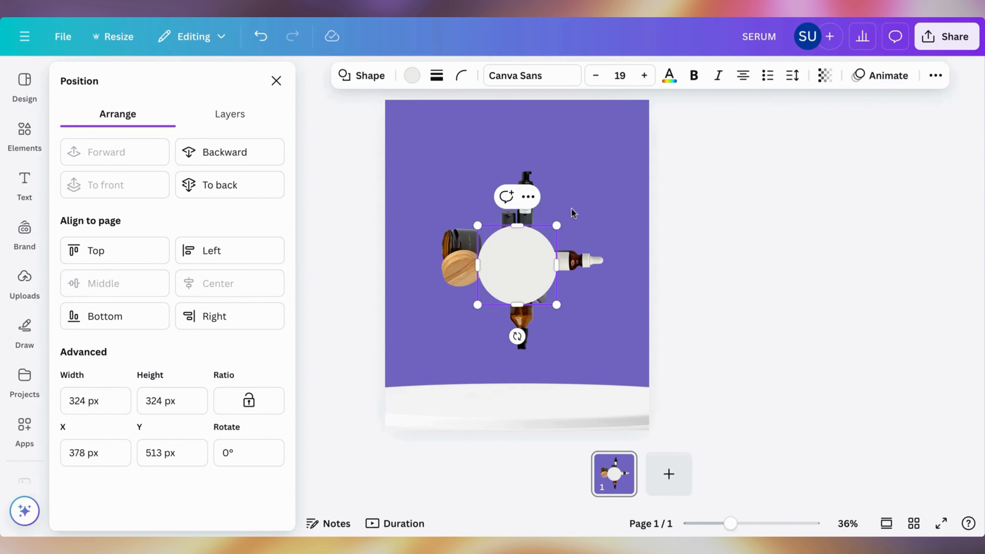
{"action": "mouse_move", "coordinate": [554, 226]}
{"action": "left_mouse_down"}
{"action": "mouse_move", "coordinate": [544, 239]}
{"action": "mouse_move", "coordinate": [547, 232]}
{"action": "left_mouse_up"}
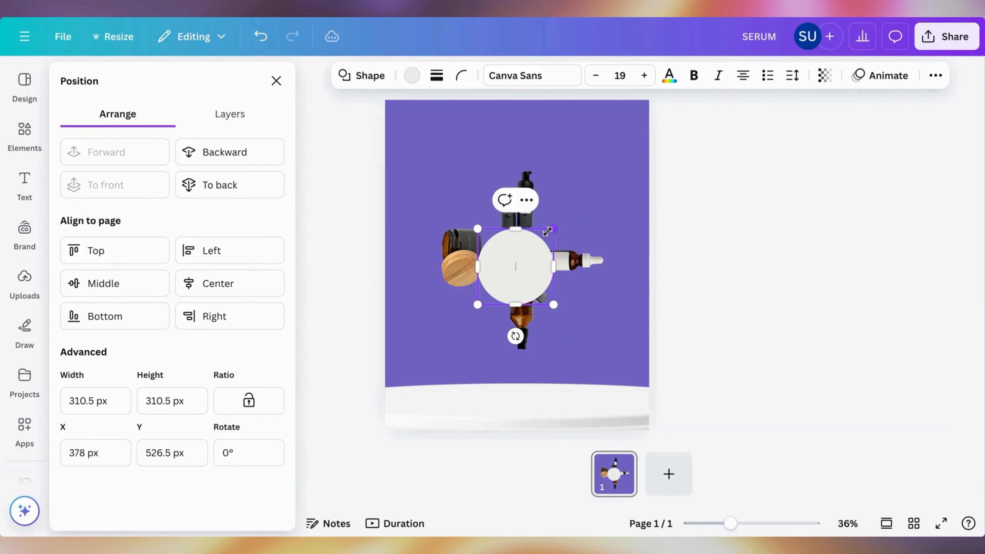
{"action": "left_click", "coordinate": [441, 330]}
{"action": "left_click", "coordinate": [550, 240]}
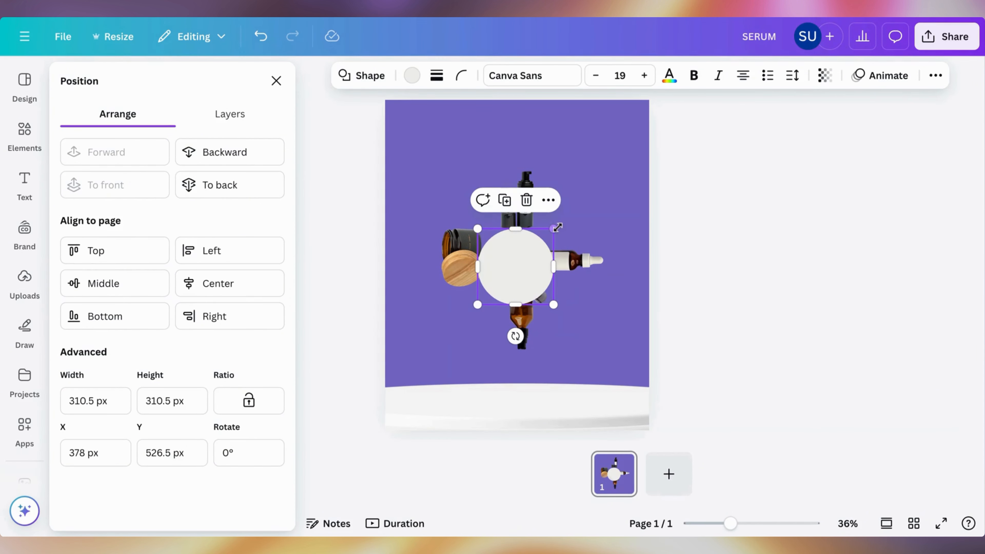
{"action": "mouse_move", "coordinate": [556, 227]}
{"action": "left_mouse_down"}
{"action": "mouse_move", "coordinate": [540, 241]}
{"action": "mouse_move", "coordinate": [546, 236]}
{"action": "left_mouse_up"}
{"action": "left_click_drag", "start_coordinate": [516, 273], "coordinate": [514, 267]}
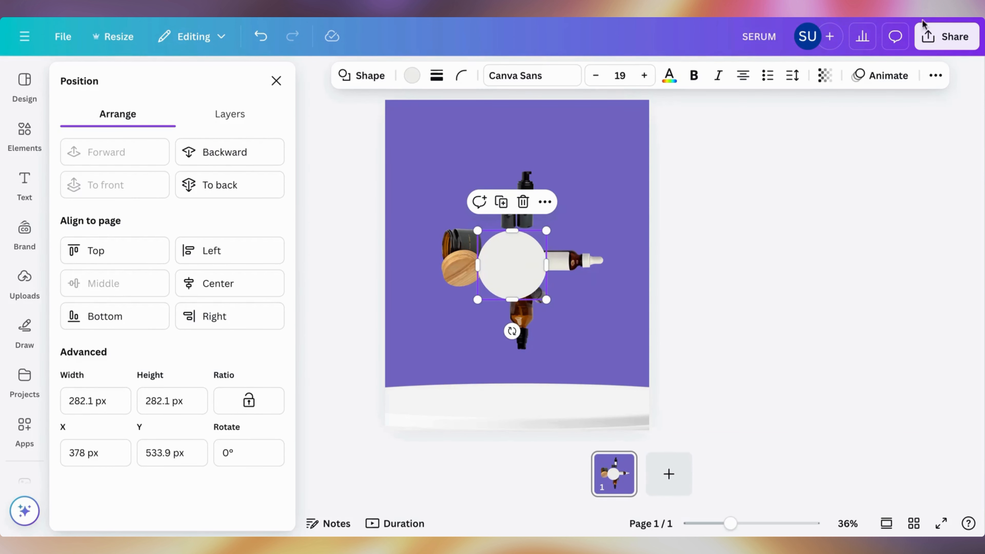
Step: Send the circle to the back, behind the four products
{"action": "left_click", "coordinate": [230, 125]}
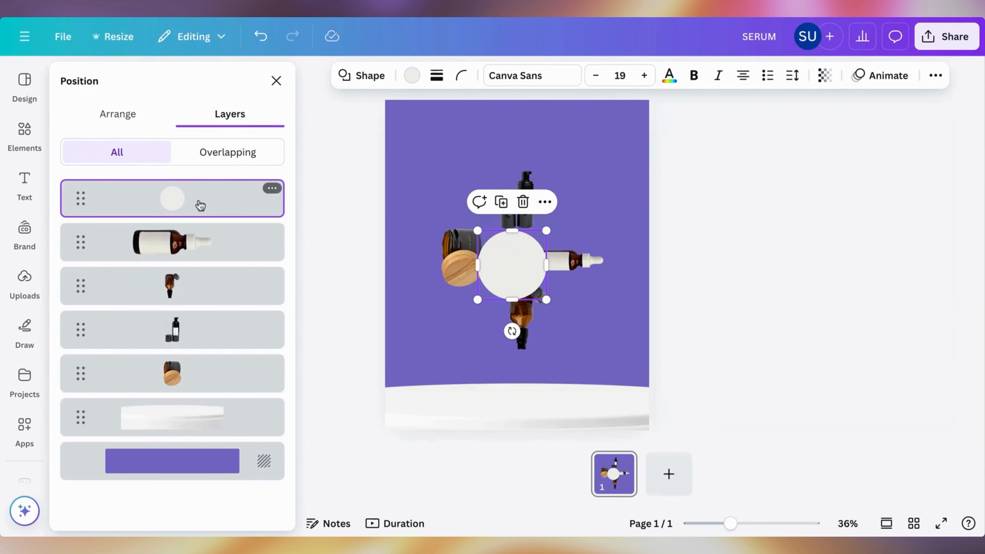
{"action": "left_click_drag", "start_coordinate": [200, 205], "coordinate": [178, 193]}
{"action": "left_click", "coordinate": [140, 126]}
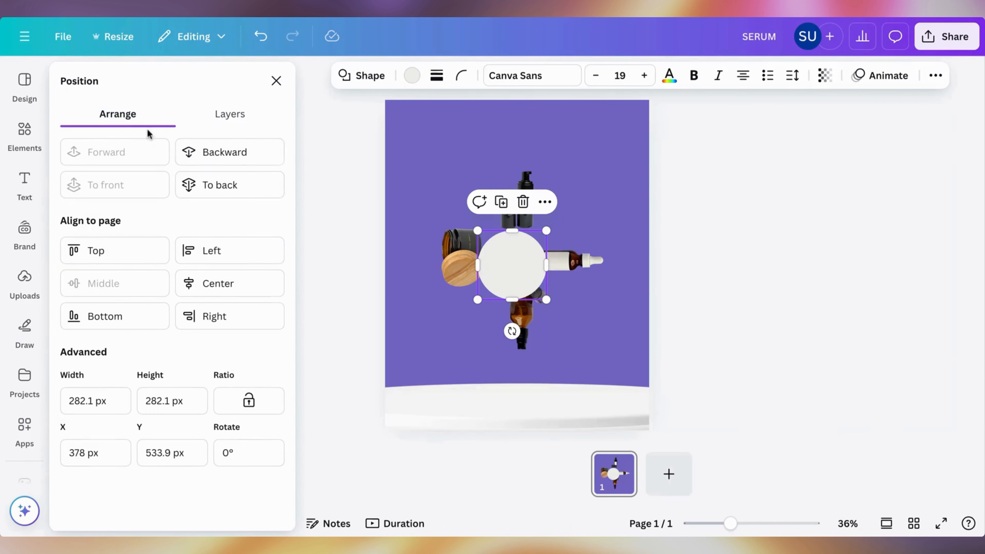
{"action": "left_click", "coordinate": [234, 185]}
{"action": "left_click", "coordinate": [663, 187]}
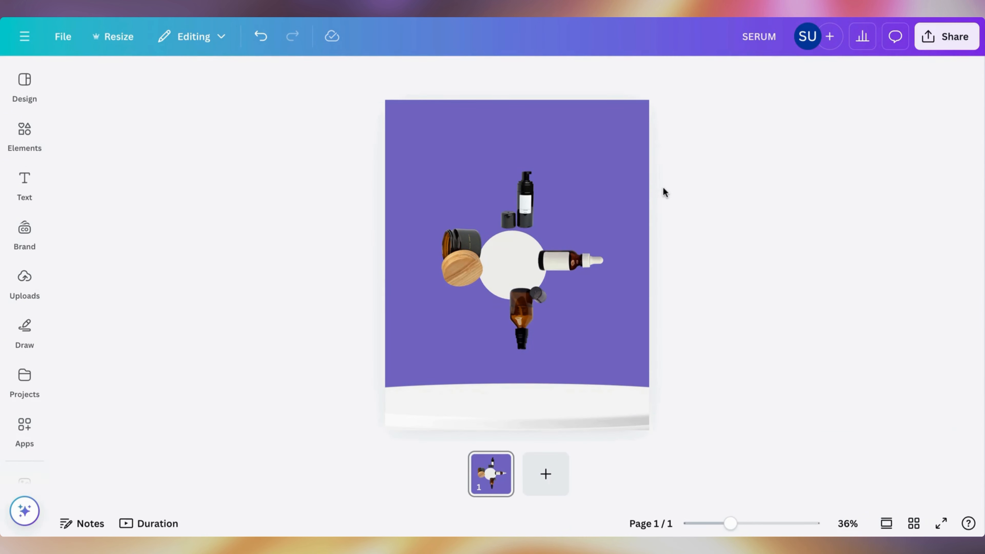
Step: Move the amber pump bottle just below the circle and shift the foam wash bottle slightly left so it sits directly above the circle
{"action": "left_click", "coordinate": [530, 312]}
{"action": "left_click_drag", "start_coordinate": [530, 311], "coordinate": [519, 327]}
{"action": "left_click", "coordinate": [517, 210]}
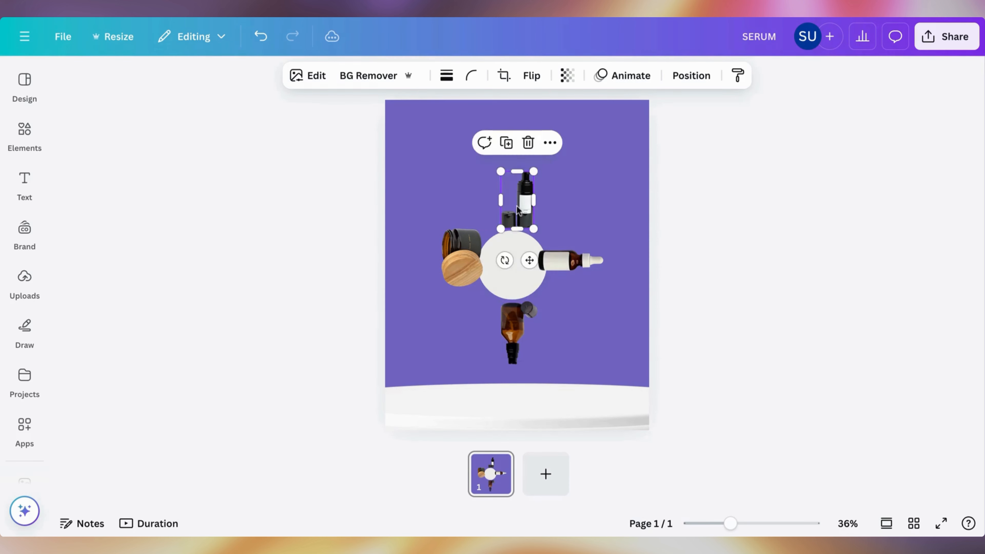
{"action": "left_click_drag", "start_coordinate": [517, 209], "coordinate": [513, 211]}
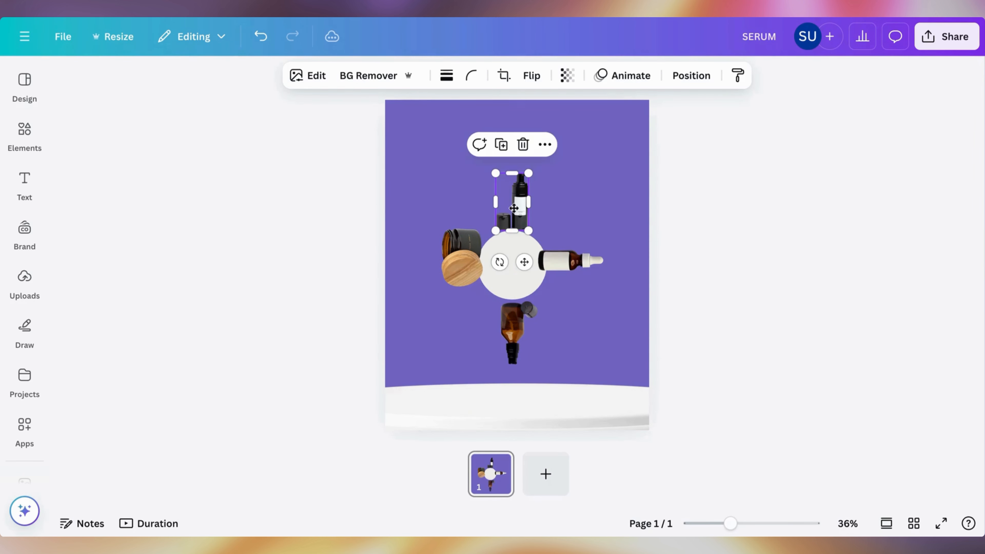
Step: Shift the light circle slightly right and up so it is centred horizontally on the page
{"action": "left_click", "coordinate": [503, 298]}
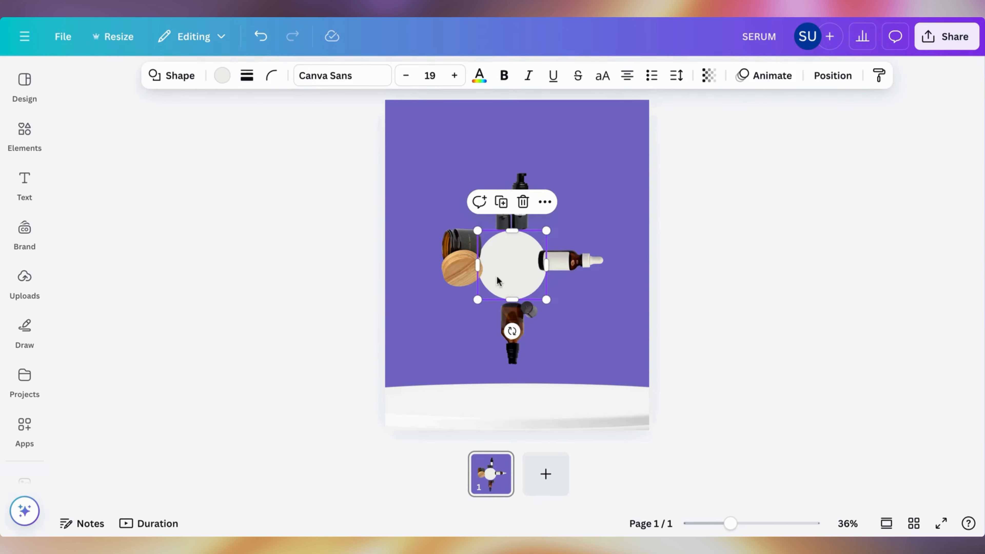
{"action": "left_click_drag", "start_coordinate": [498, 280], "coordinate": [501, 276]}
{"action": "left_click", "coordinate": [662, 254]}
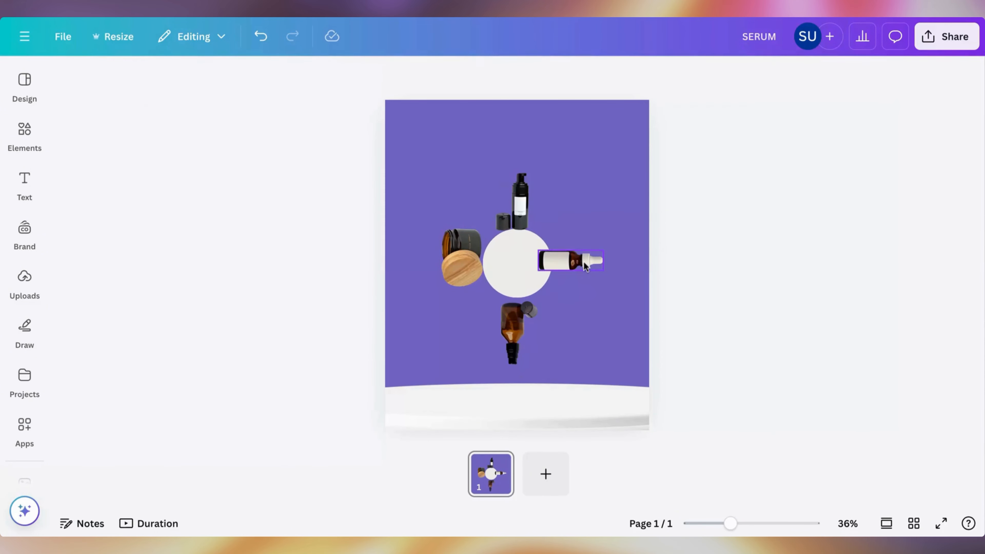
Step: Move the dropper bottle out of the circle and nudge it so its base sits just beside the circle's right edge
{"action": "left_click", "coordinate": [585, 262]}
{"action": "left_click_drag", "start_coordinate": [586, 262], "coordinate": [602, 267]}
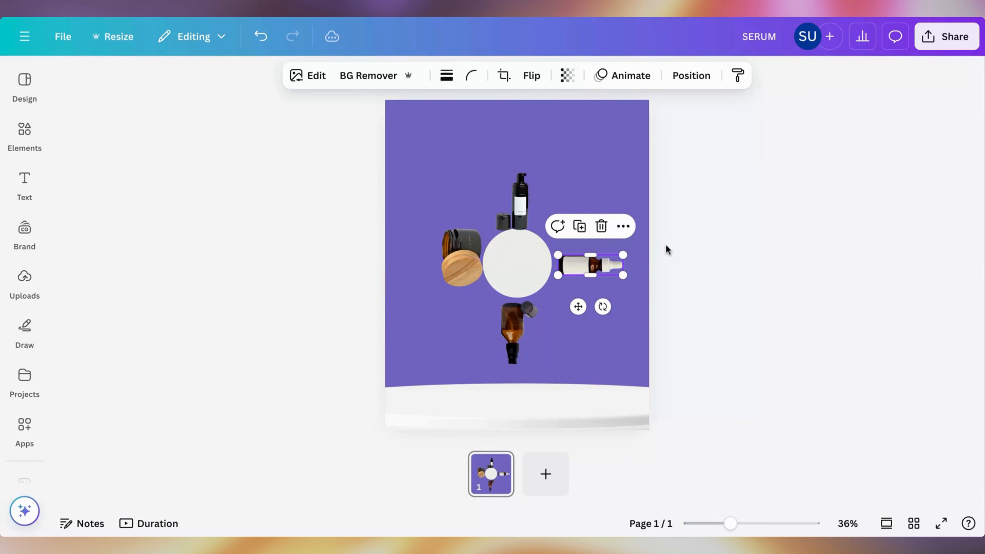
{"action": "key", "text": "Left"}
{"action": "key", "text": "Left"}
{"action": "key", "text": "Left"}
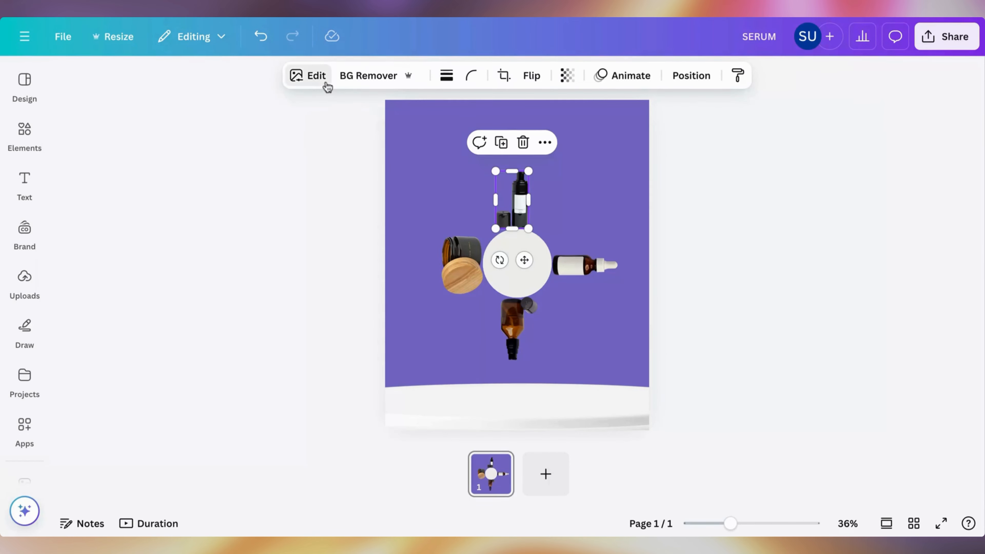
Step: Apply the Drop shadow effect to the foam wash bottle, the wooden-lidded jar, and the amber pump bottle
{"action": "left_click", "coordinate": [327, 86]}
{"action": "scroll", "coordinate": [85, 349], "scroll_direction": "down", "scroll_amount": 3}
{"action": "left_click", "coordinate": [85, 371]}
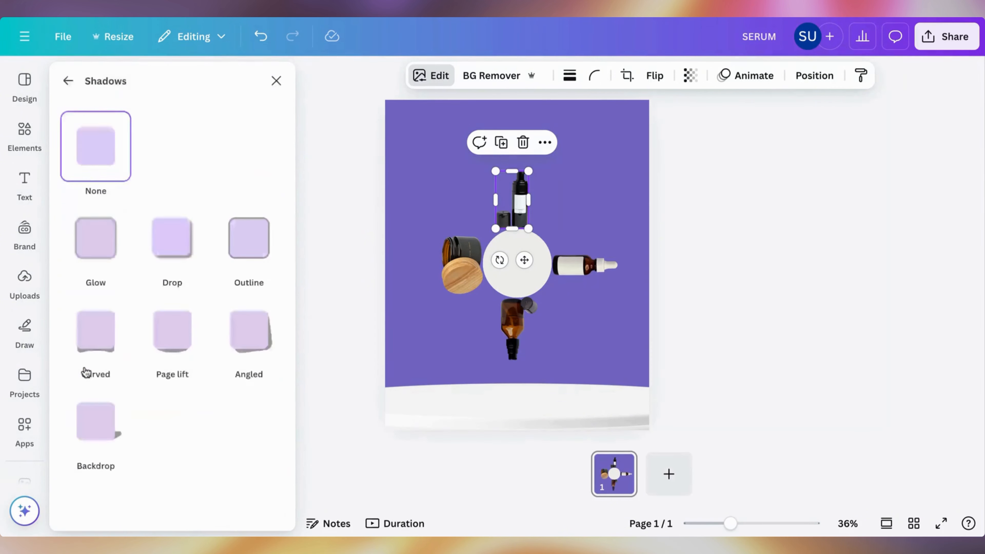
{"action": "left_click", "coordinate": [191, 229]}
{"action": "left_click", "coordinate": [462, 267]}
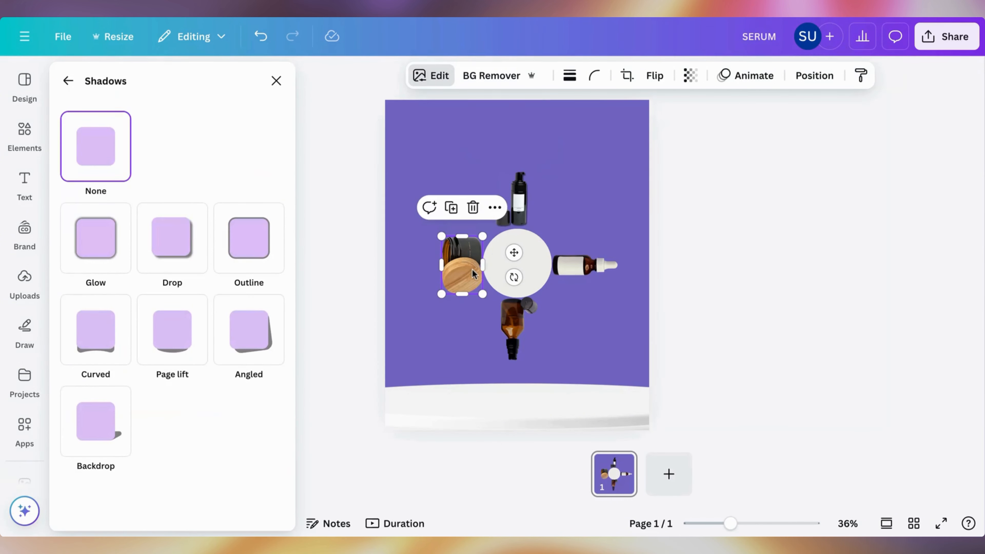
{"action": "left_click", "coordinate": [200, 241]}
{"action": "left_click", "coordinate": [499, 340]}
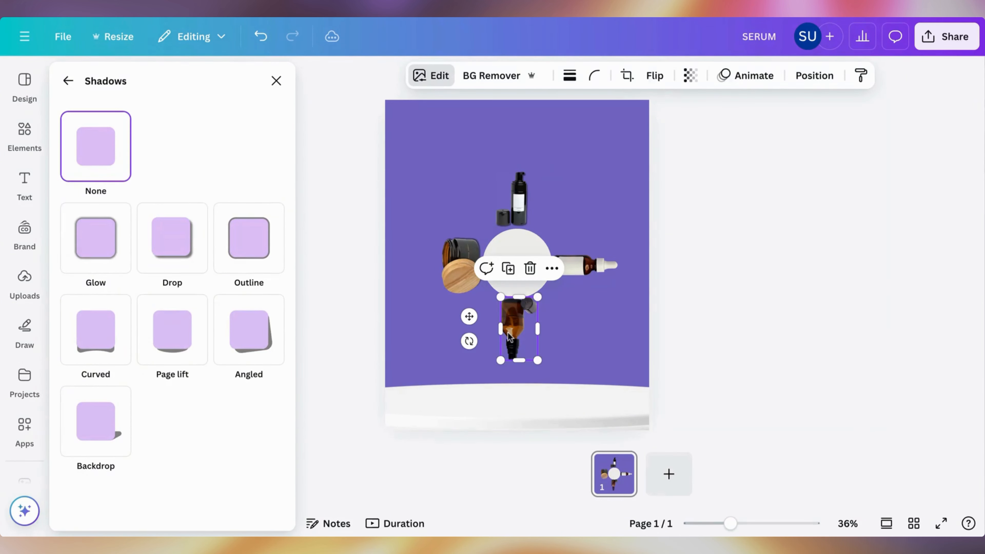
{"action": "left_click", "coordinate": [178, 236]}
Step: Apply the Drop shadow effect to the dropper bottle
{"action": "left_click", "coordinate": [586, 285]}
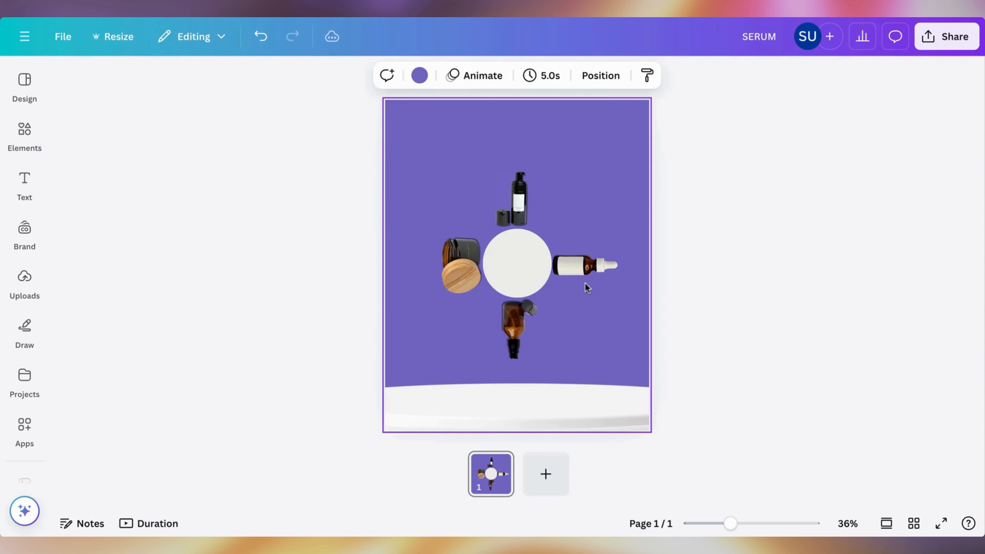
{"action": "left_click", "coordinate": [583, 270]}
{"action": "left_click", "coordinate": [307, 75]}
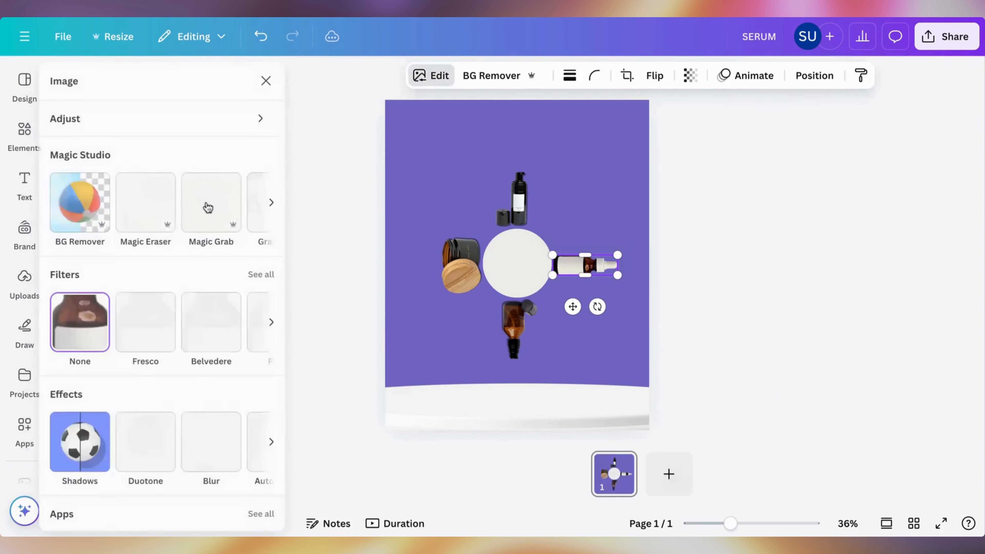
{"action": "left_click", "coordinate": [90, 427]}
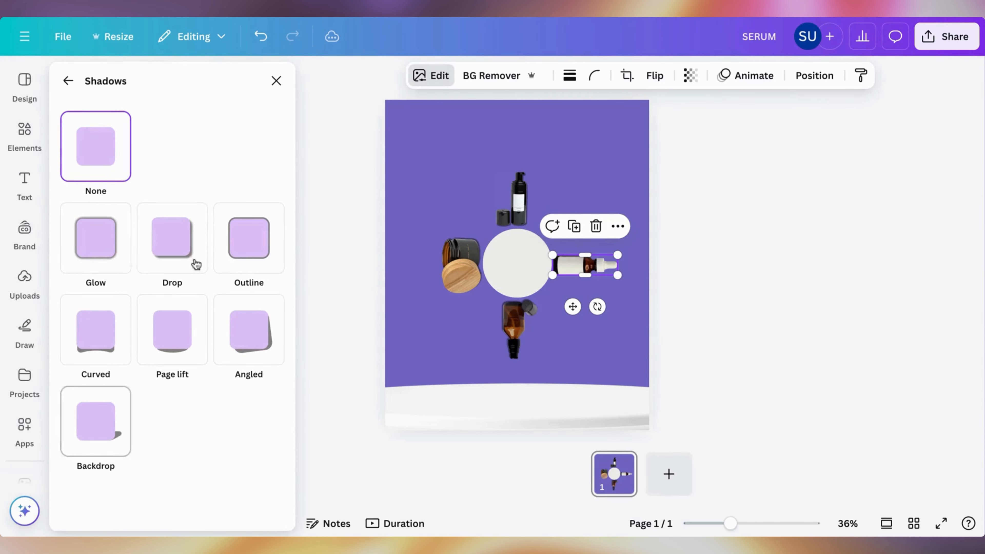
{"action": "left_click", "coordinate": [191, 243]}
{"action": "left_click", "coordinate": [681, 227]}
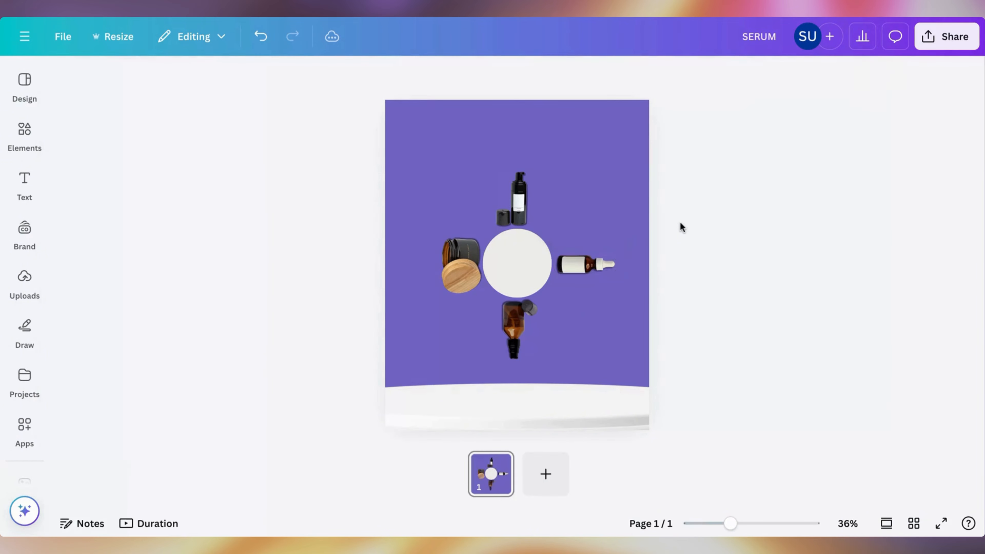
Step: Move the circle and the four products together slightly higher on the page
{"action": "left_click_drag", "start_coordinate": [375, 202], "coordinate": [710, 356]}
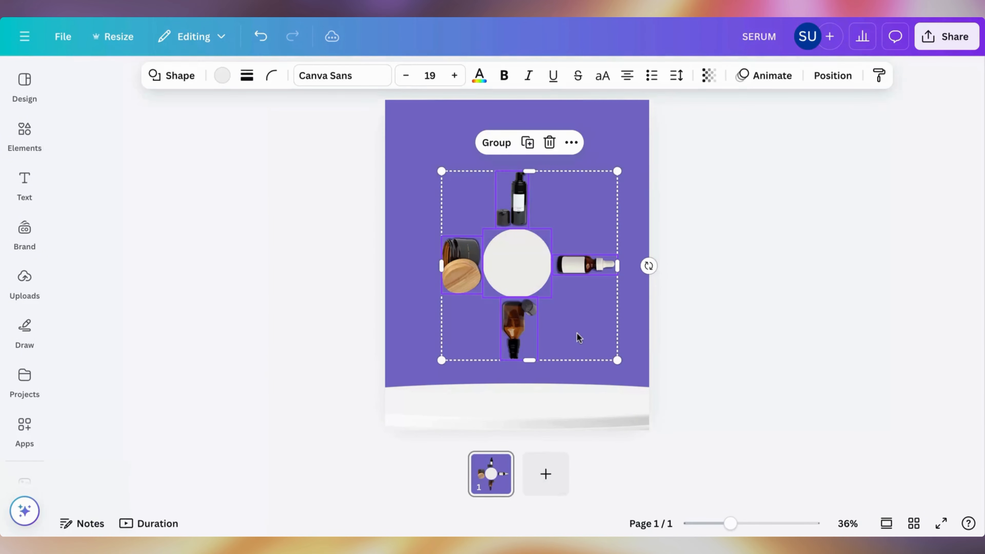
{"action": "left_click_drag", "start_coordinate": [576, 337], "coordinate": [577, 311]}
{"action": "left_click", "coordinate": [744, 259]}
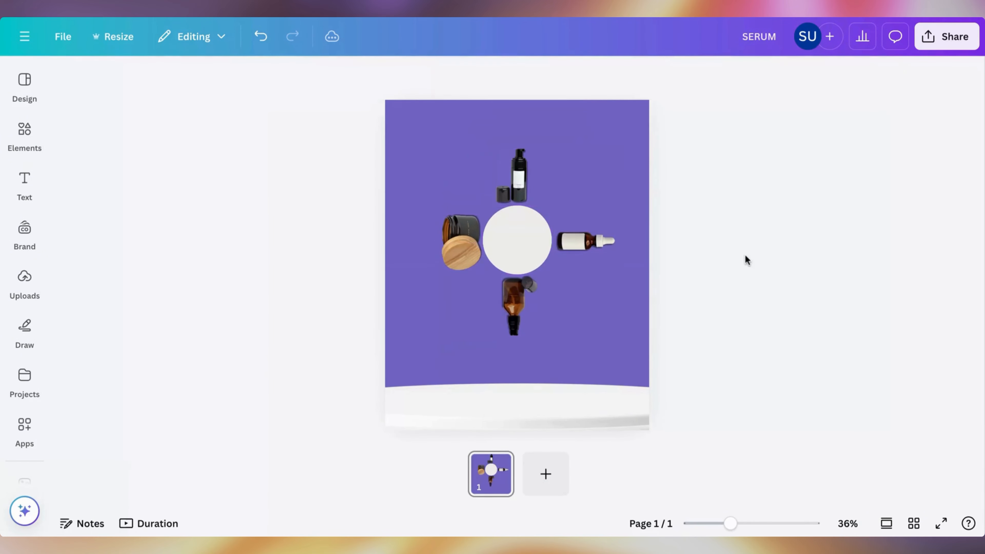
Step: Remove the fill colour of the circle between the products so it turns transparent
{"action": "left_click", "coordinate": [532, 235]}
{"action": "left_click", "coordinate": [221, 78]}
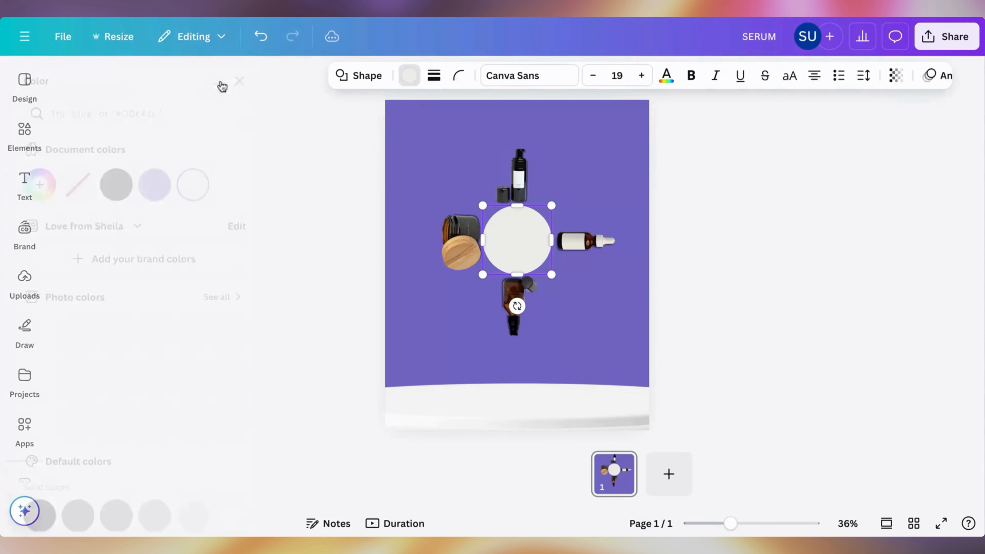
{"action": "left_click", "coordinate": [118, 175]}
{"action": "left_click", "coordinate": [276, 81]}
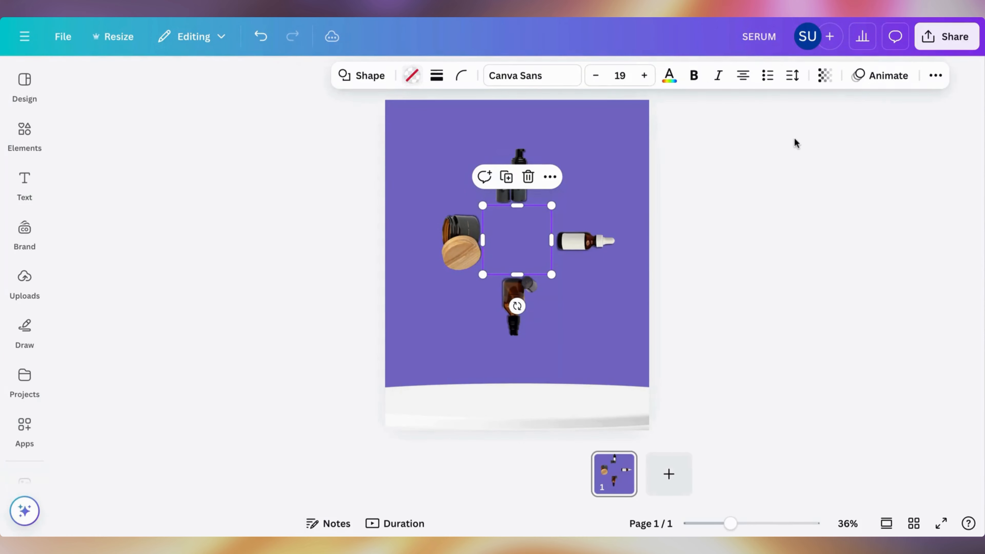
{"action": "left_click", "coordinate": [719, 205]}
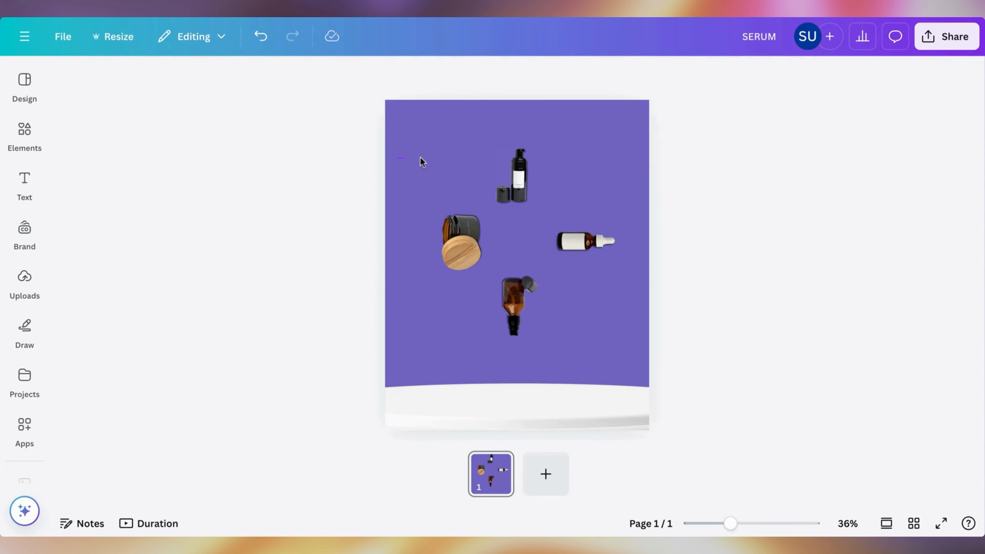
Step: Group the four products together with the transparent circle
{"action": "left_click_drag", "start_coordinate": [423, 162], "coordinate": [679, 392]}
{"action": "left_click", "coordinate": [700, 176]}
{"action": "left_click_drag", "start_coordinate": [414, 136], "coordinate": [602, 330]}
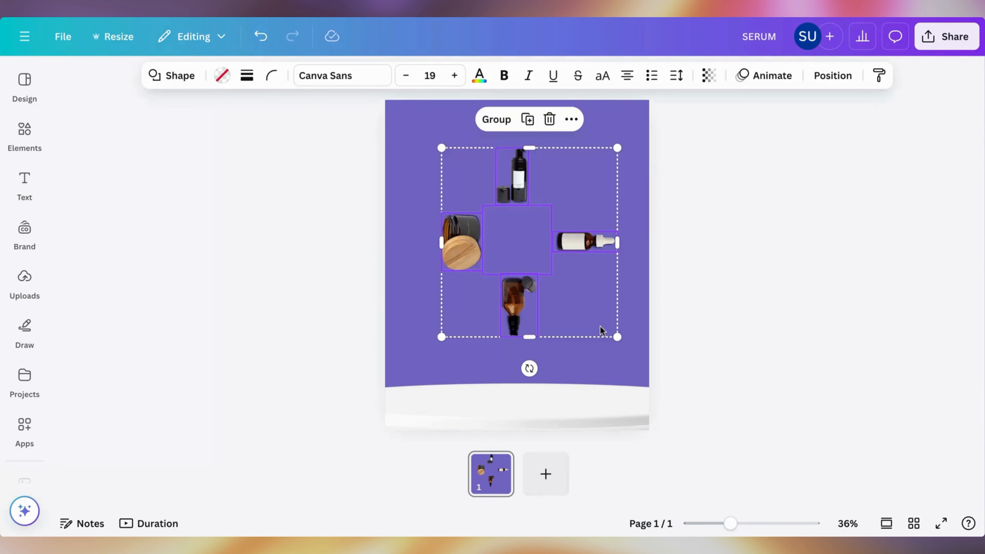
{"action": "left_click", "coordinate": [486, 122]}
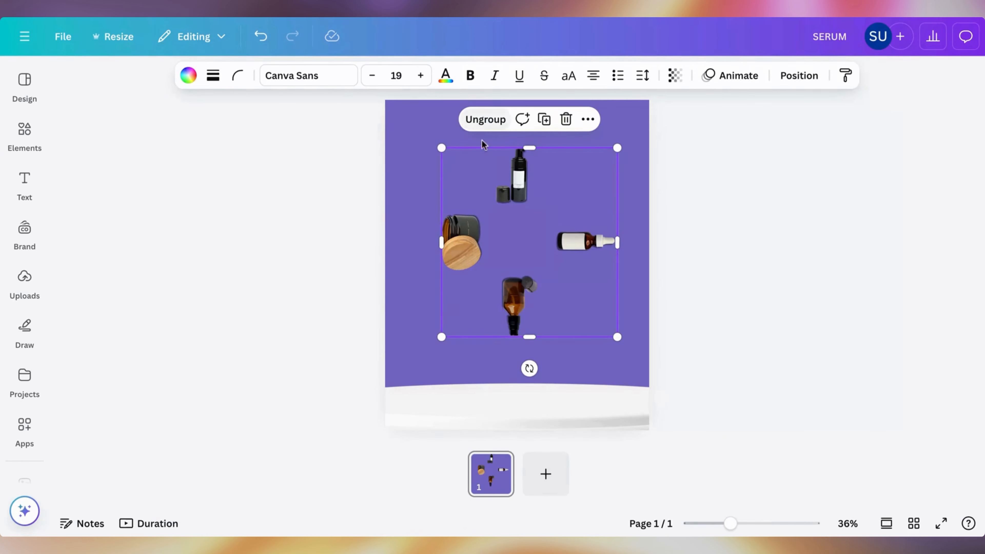
Step: Enlarge the product group beyond the page edges and lower it so the foam wash bottle stands on the podium
{"action": "left_click_drag", "start_coordinate": [441, 340], "coordinate": [370, 484]}
{"action": "left_click_drag", "start_coordinate": [620, 147], "coordinate": [816, 120]}
{"action": "left_click_drag", "start_coordinate": [524, 203], "coordinate": [535, 457]}
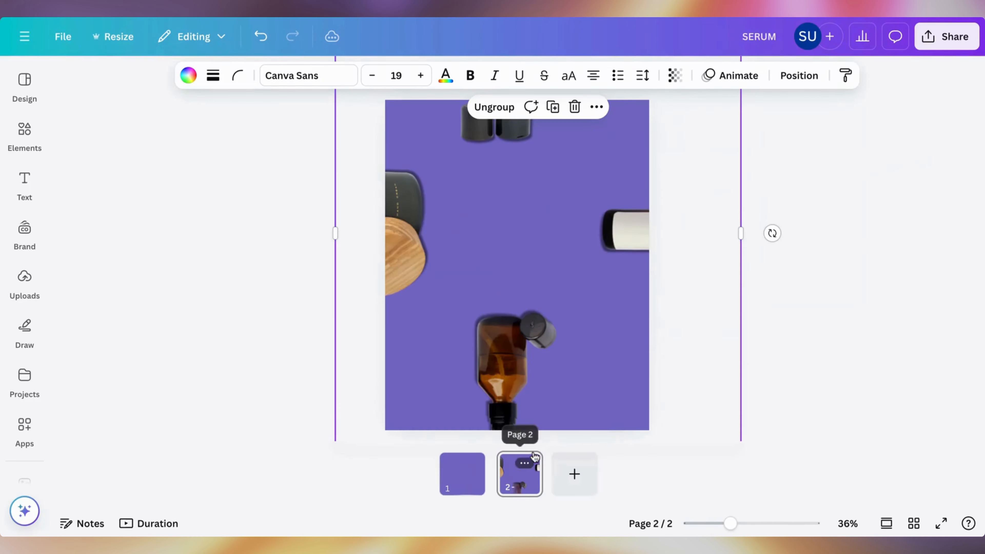
{"action": "left_click", "coordinate": [261, 36]}
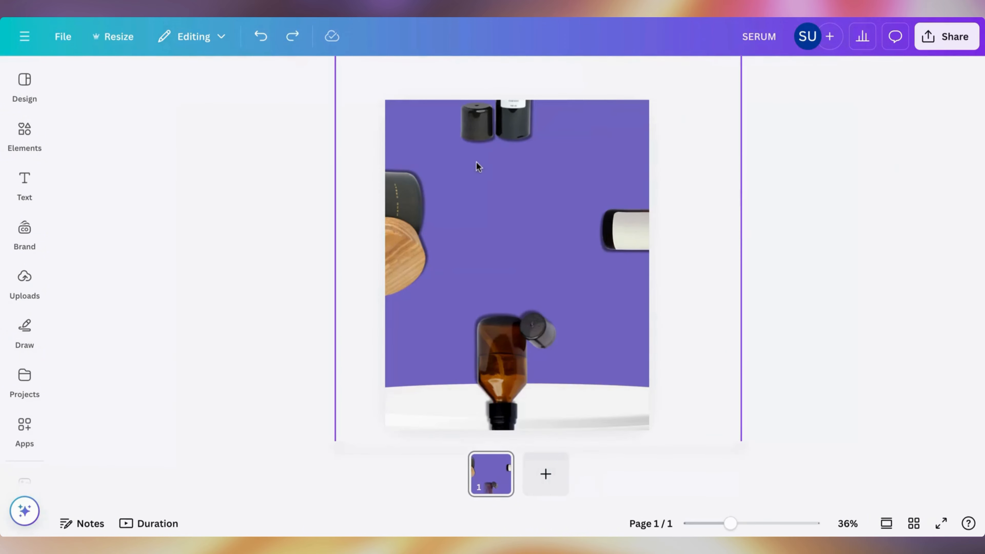
{"action": "left_click_drag", "start_coordinate": [486, 222], "coordinate": [492, 305]}
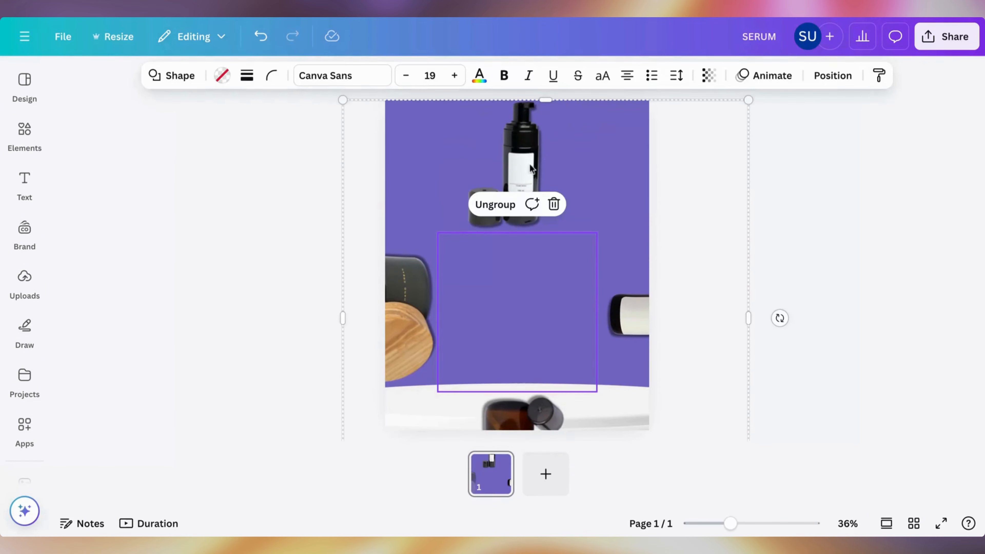
{"action": "left_click_drag", "start_coordinate": [530, 168], "coordinate": [526, 313]}
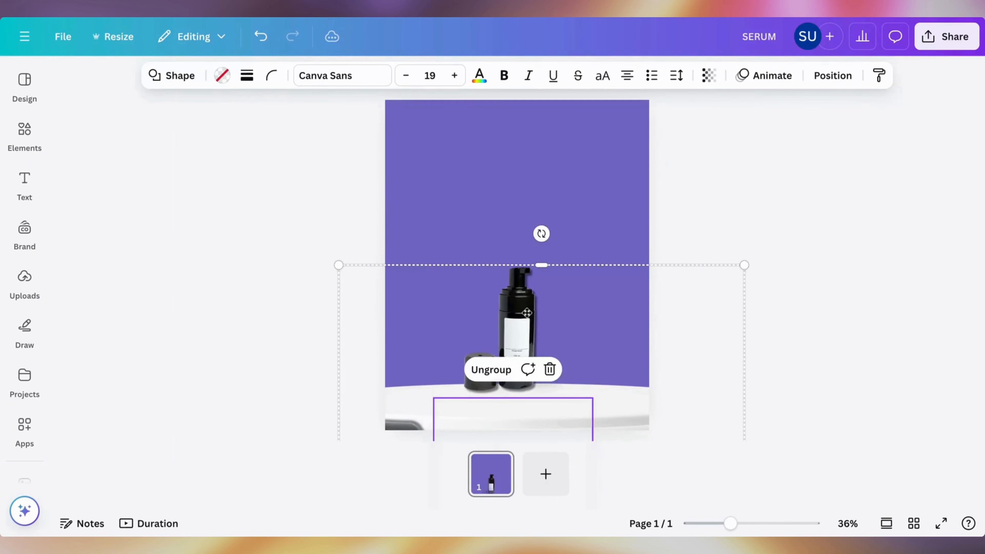
Step: Enlarge the product group further and reposition it so the foam wash bottle and its cap stand centred on the podium
{"action": "left_click_drag", "start_coordinate": [753, 255], "coordinate": [826, 164]}
{"action": "left_click_drag", "start_coordinate": [729, 224], "coordinate": [703, 292]}
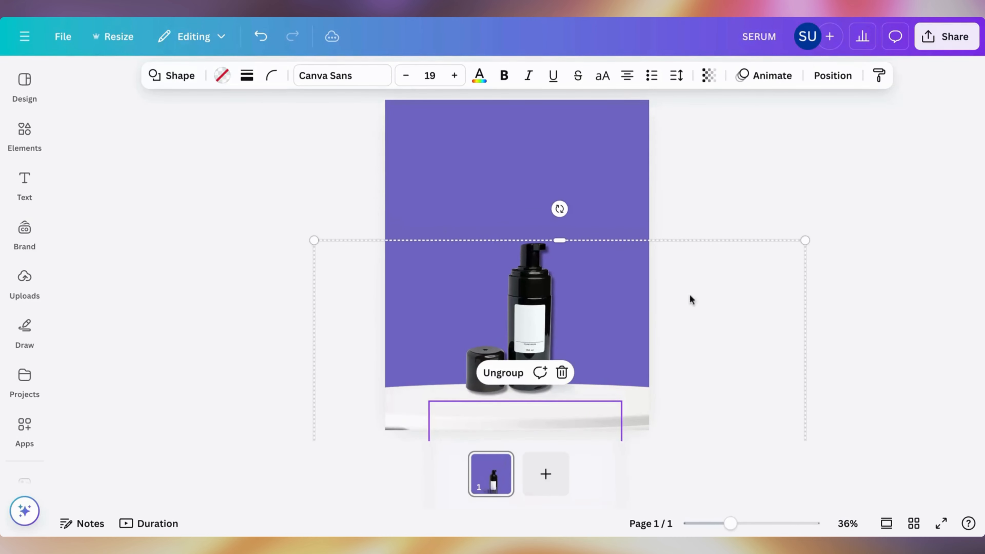
{"action": "left_click_drag", "start_coordinate": [316, 242], "coordinate": [241, 163]}
{"action": "left_click_drag", "start_coordinate": [437, 187], "coordinate": [474, 242]}
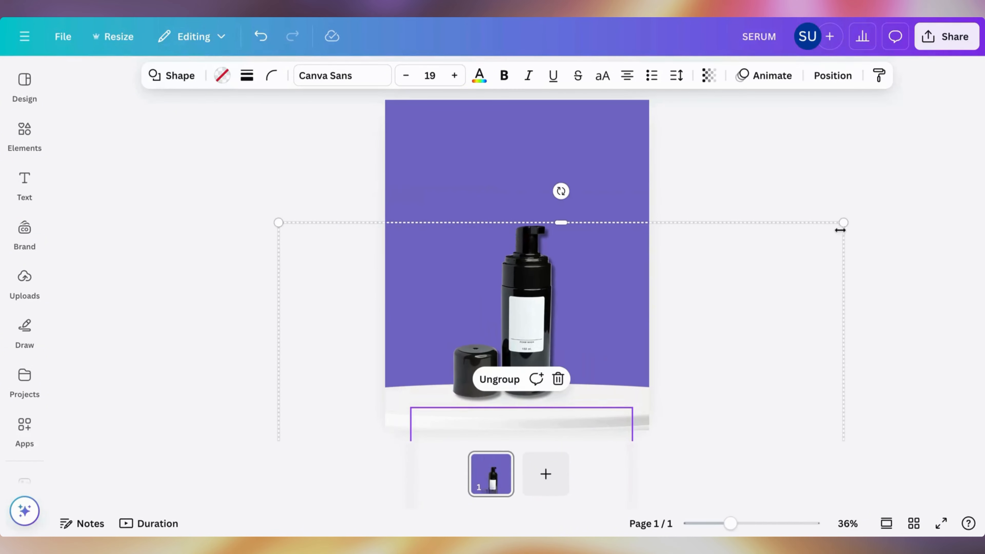
{"action": "left_click_drag", "start_coordinate": [843, 221], "coordinate": [902, 158]}
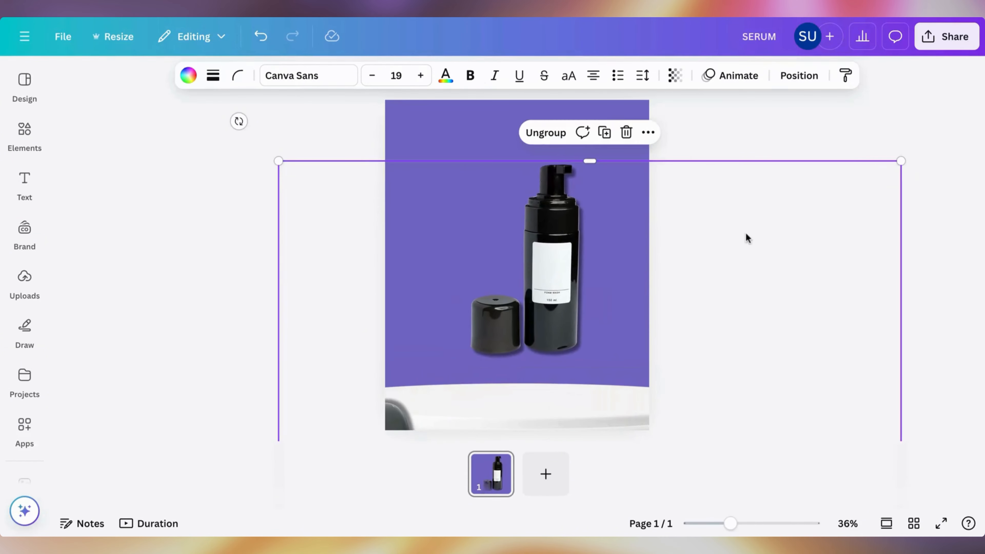
{"action": "left_click_drag", "start_coordinate": [745, 235], "coordinate": [721, 283]}
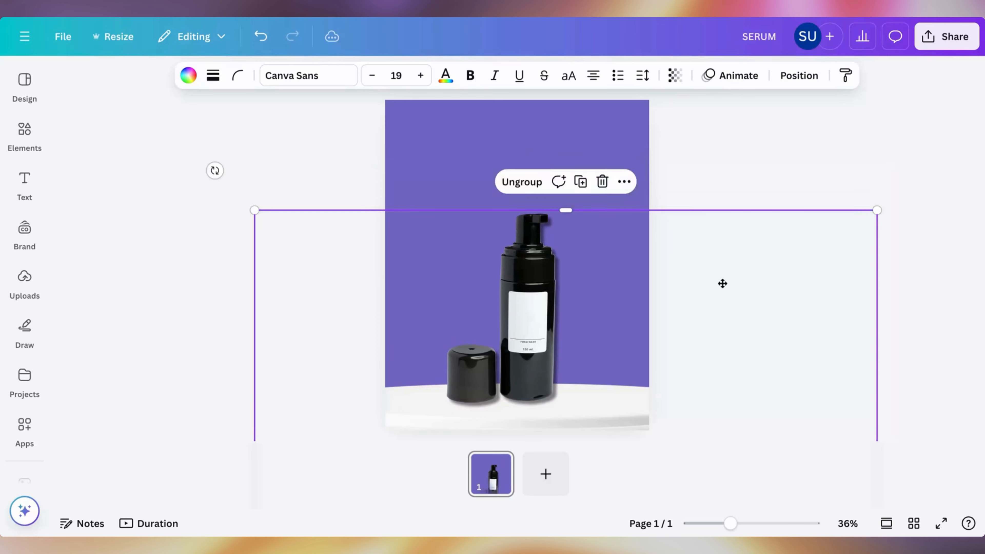
Step: Add a text box reading "SUMMER" above the foam wash bottle
{"action": "left_click", "coordinate": [759, 165]}
{"action": "key", "text": "t"}
{"action": "left_click", "coordinate": [419, 138]}
{"action": "type", "text": "SUMMER"}
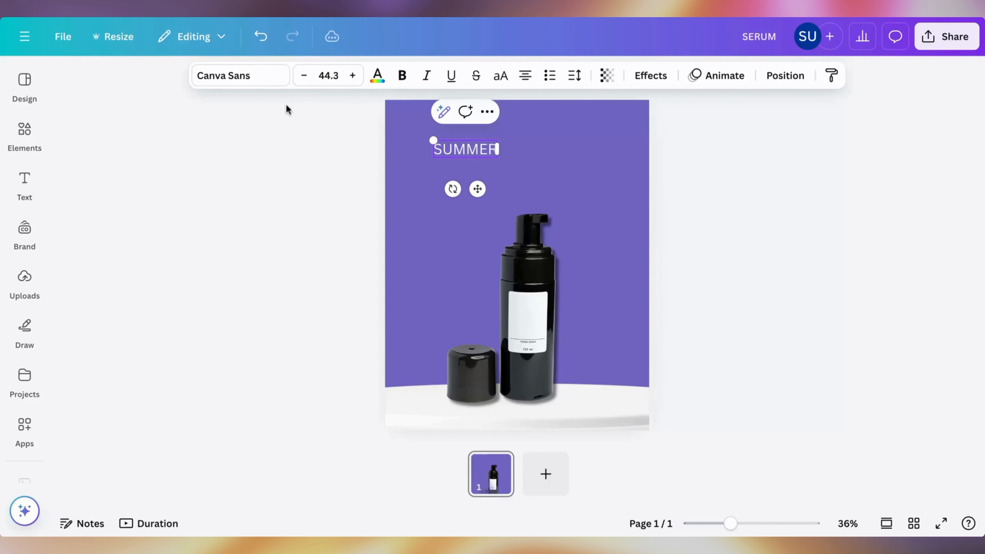
{"action": "left_click", "coordinate": [266, 75]}
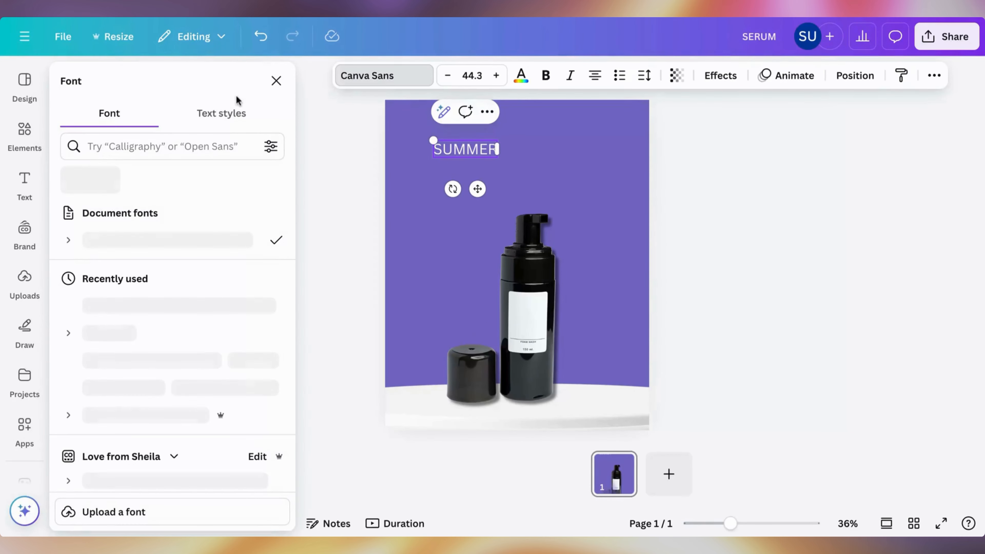
{"action": "left_click", "coordinate": [201, 153]}
{"action": "type", "text": "TAN"}
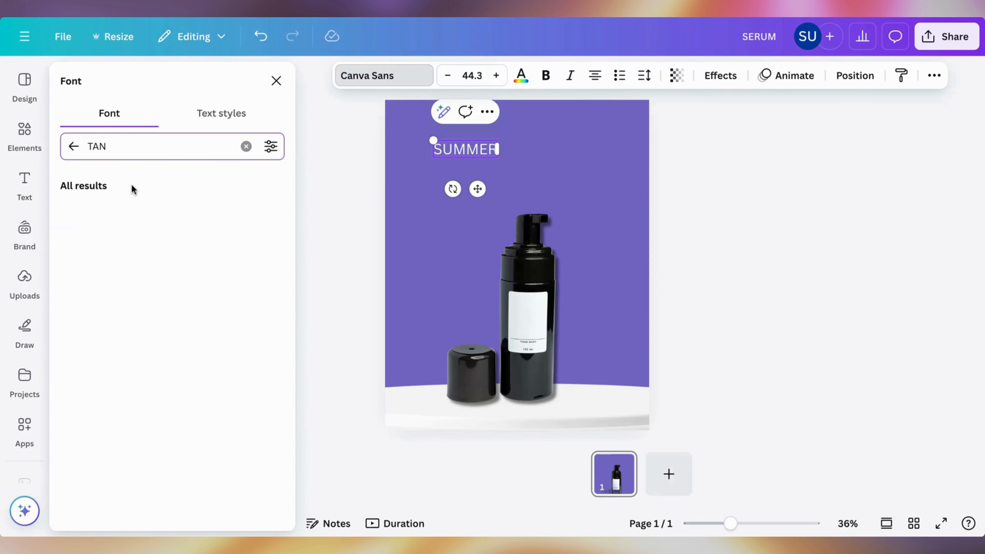
Step: Enlarge the SUMMER text to font size 131 and centre it above the bottle
{"action": "left_click_drag", "start_coordinate": [430, 140], "coordinate": [339, 117]}
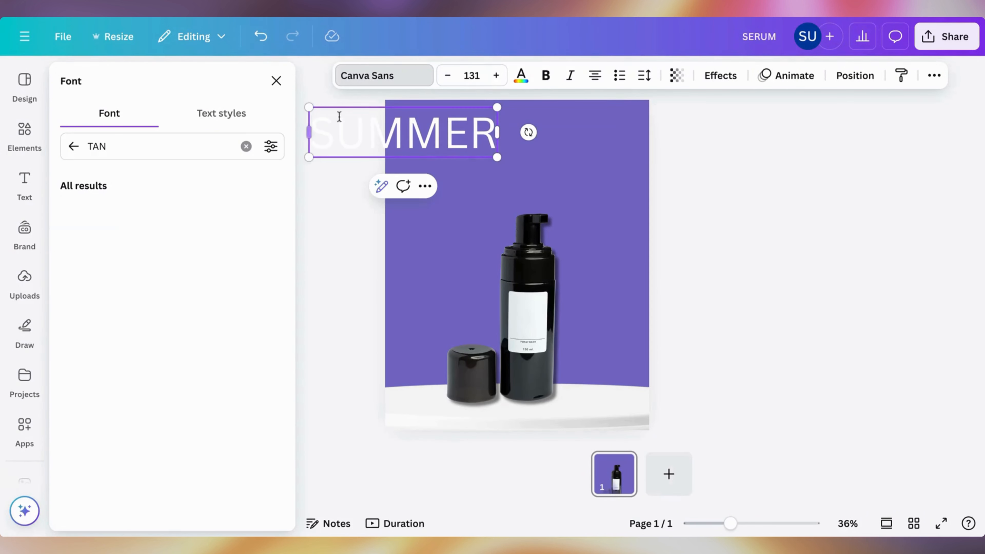
{"action": "left_click", "coordinate": [543, 166]}
{"action": "left_click_drag", "start_coordinate": [462, 153], "coordinate": [545, 162]}
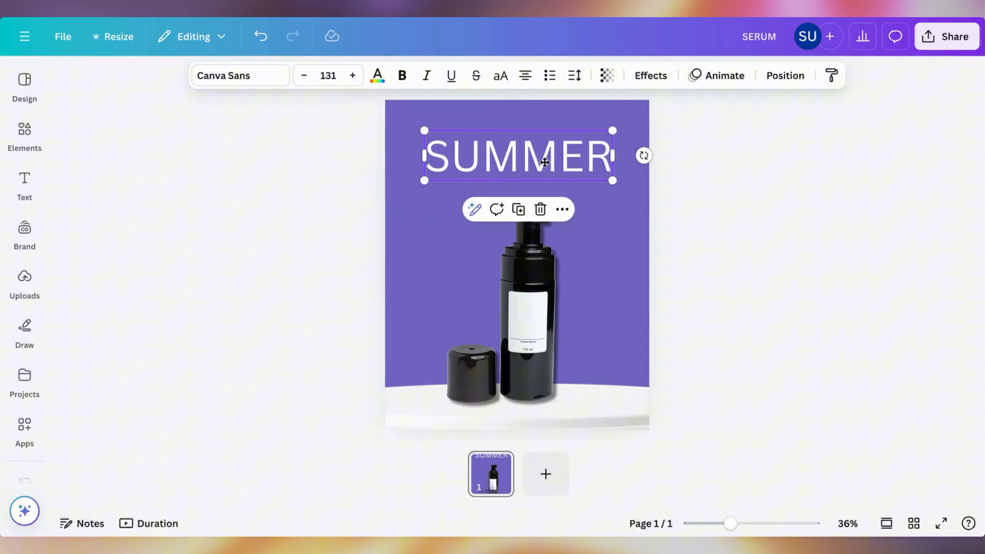
Step: Search the fonts for "TAN SON" to restyle the SUMMER heading
{"action": "left_click", "coordinate": [285, 83]}
{"action": "left_click", "coordinate": [176, 146]}
{"action": "type", "text": "TAN"}
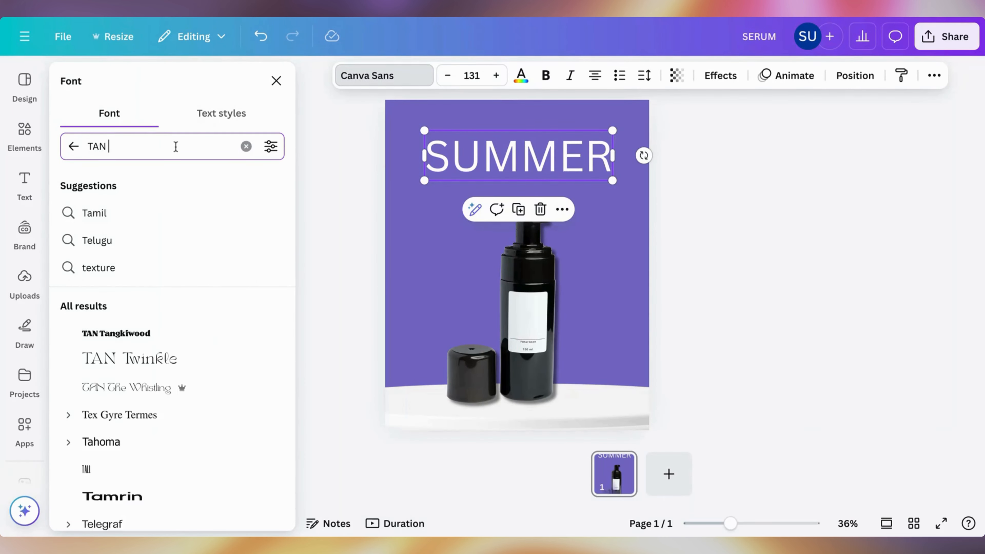
{"action": "type", "text": " SON"}
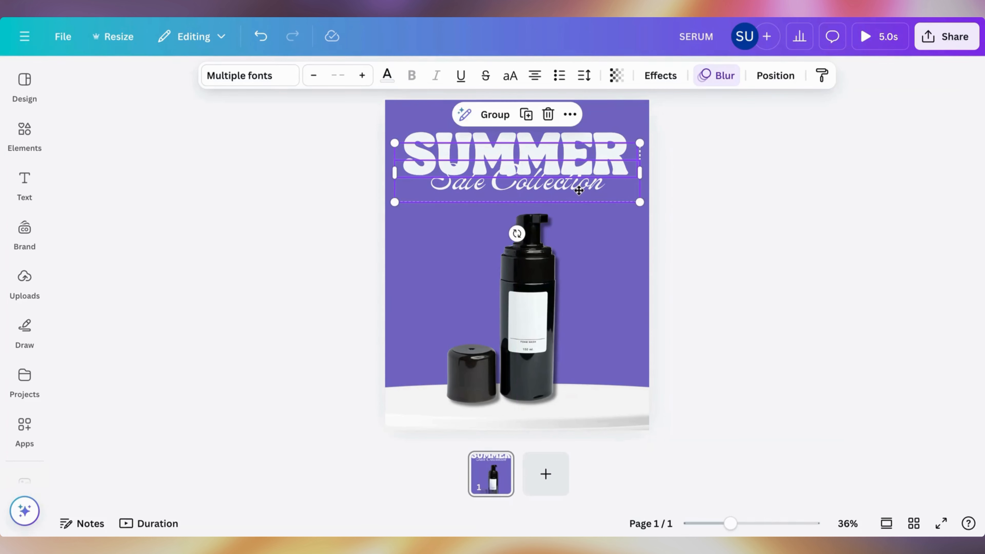
Step: Search the elements for "shadow" and show all the matching photos
{"action": "left_click", "coordinate": [710, 227]}
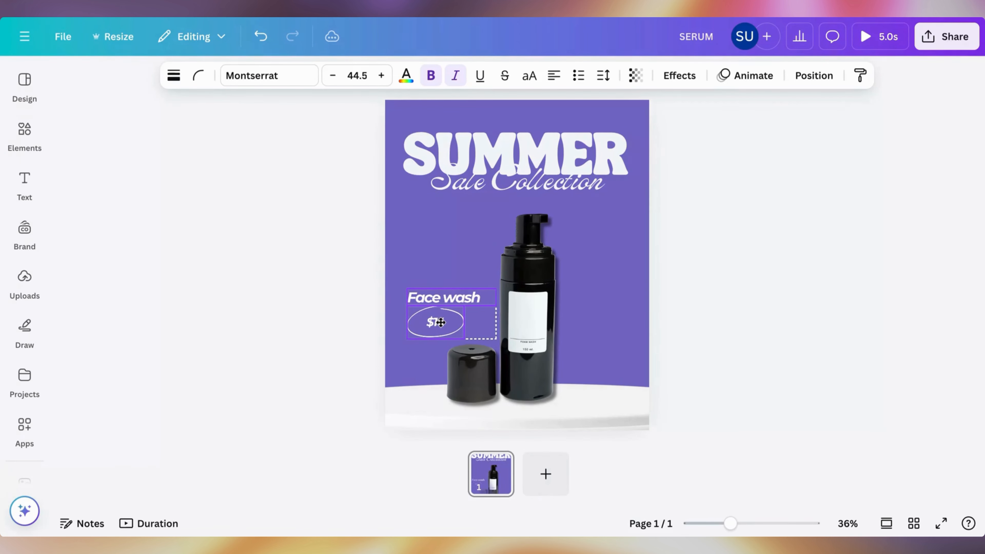
{"action": "left_click", "coordinate": [64, 140]}
{"action": "left_click", "coordinate": [24, 132]}
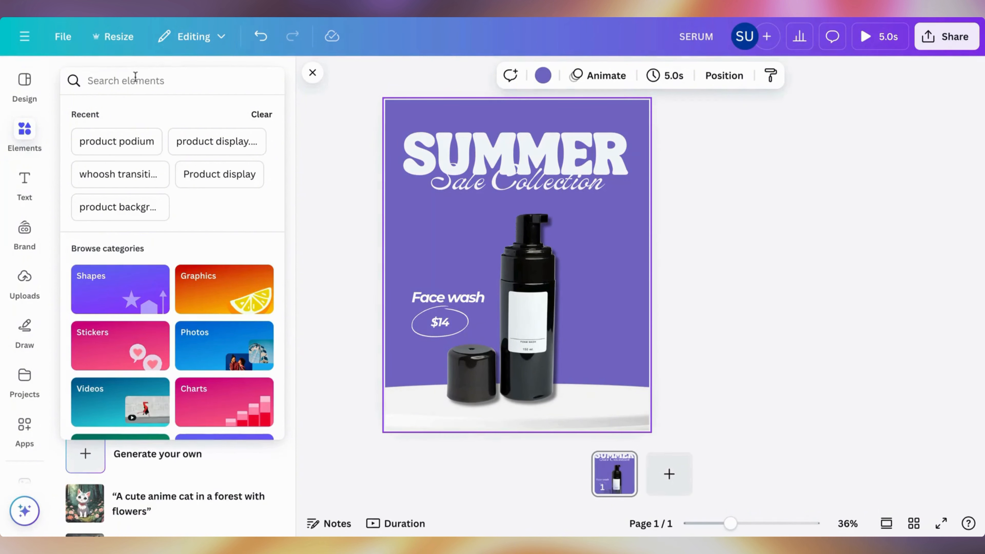
{"action": "type", "text": "shad"}
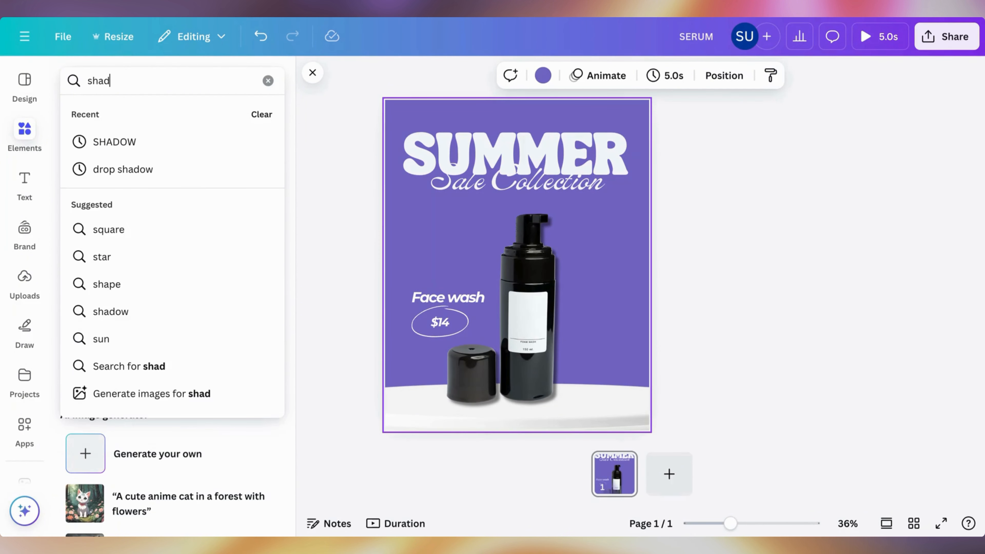
{"action": "type", "text": "ow"}
{"action": "key", "text": "Return"}
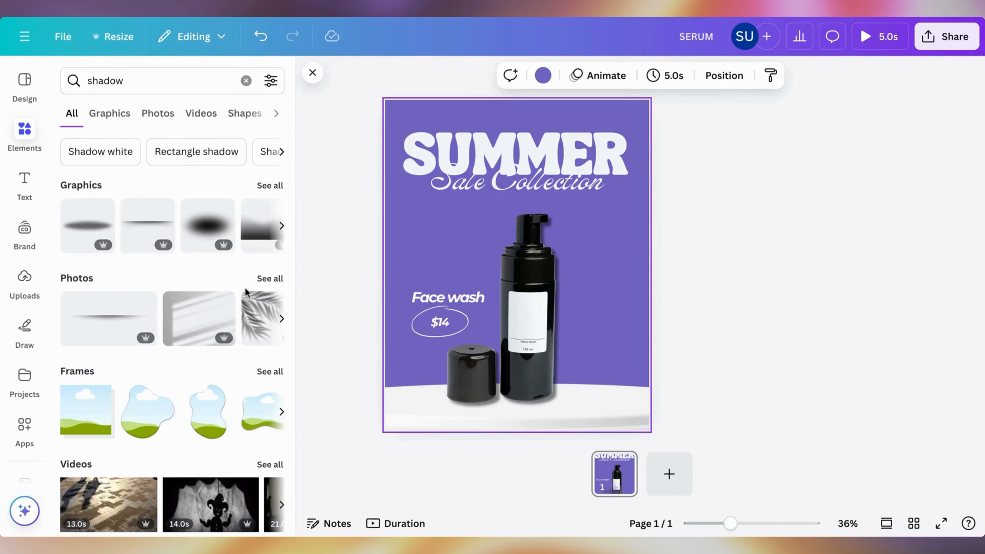
{"action": "left_click", "coordinate": [264, 286]}
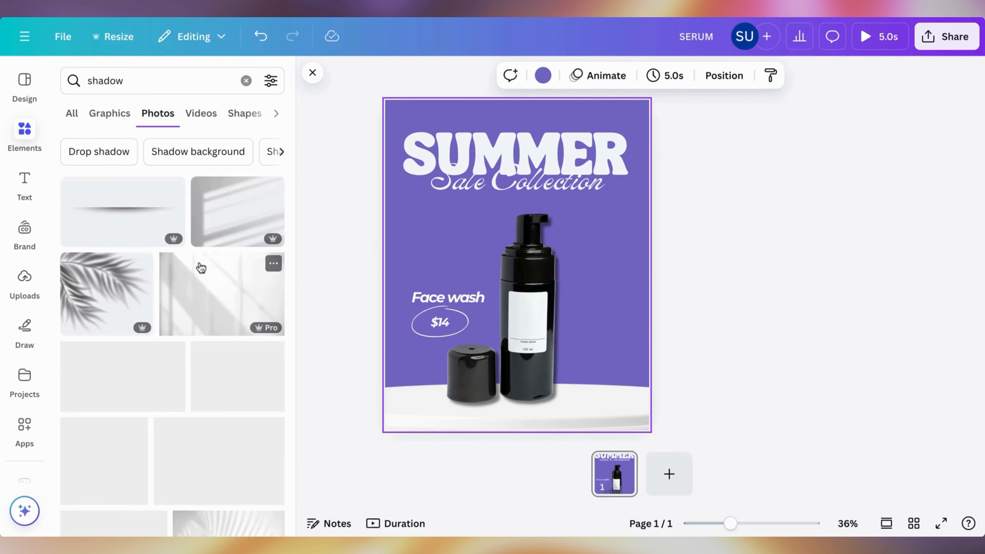
Step: Add the palm leaf shadow photo in the page's upper-left corner and set its transparency to 23
{"action": "scroll", "coordinate": [192, 299], "scroll_direction": "down", "scroll_amount": 1}
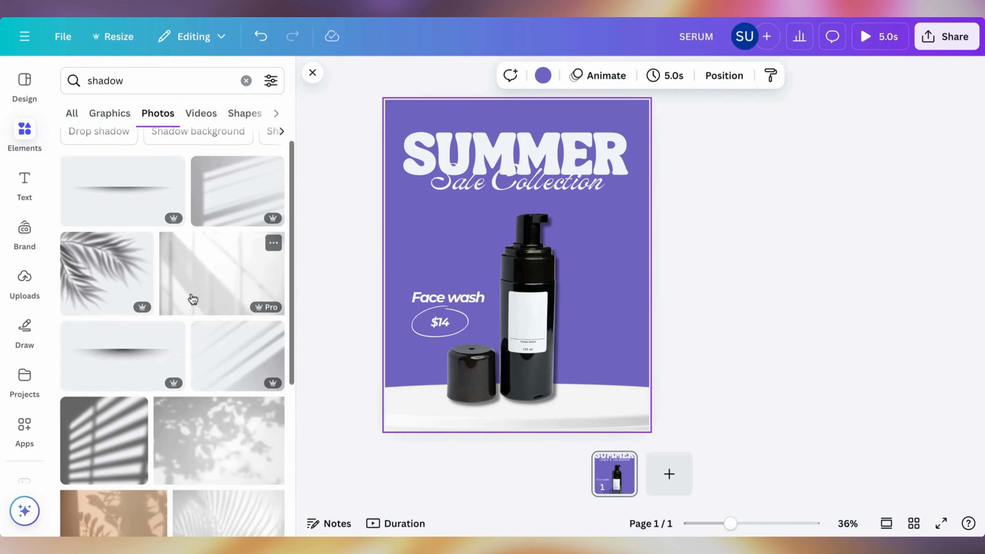
{"action": "left_click", "coordinate": [110, 289]}
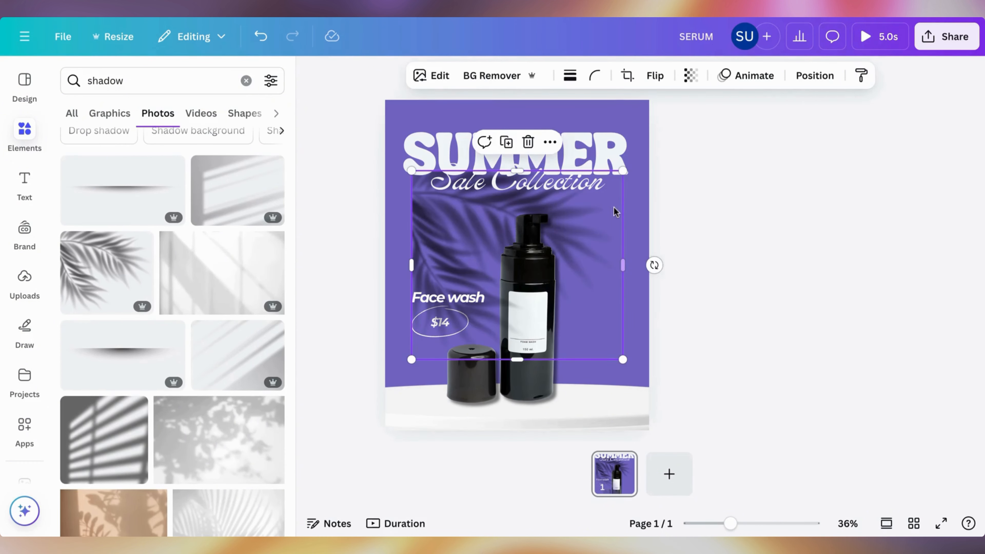
{"action": "left_click_drag", "start_coordinate": [606, 234], "coordinate": [580, 161]}
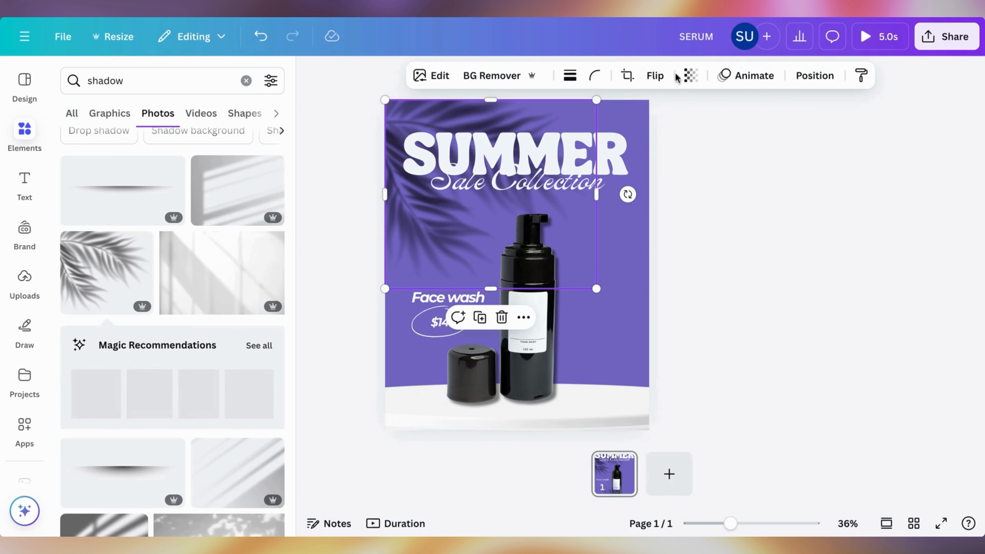
{"action": "left_click", "coordinate": [690, 76]}
{"action": "left_click", "coordinate": [641, 132]}
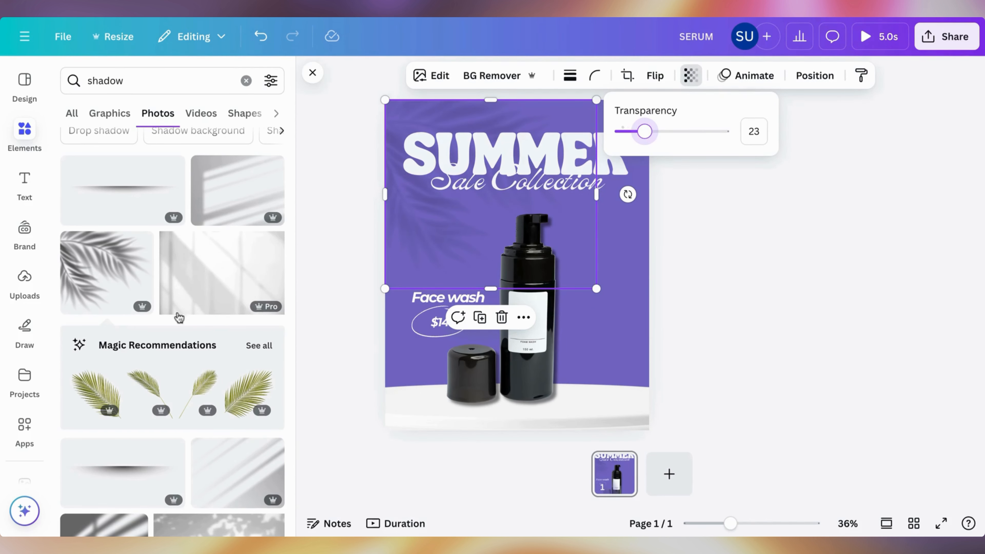
Step: Add the slanted window-light shadow photo to the page and remove the palm leaf shadow
{"action": "scroll", "coordinate": [205, 304], "scroll_direction": "down", "scroll_amount": 1}
{"action": "scroll", "coordinate": [204, 296], "scroll_direction": "up", "scroll_amount": 2}
{"action": "scroll", "coordinate": [211, 271], "scroll_direction": "down", "scroll_amount": 1}
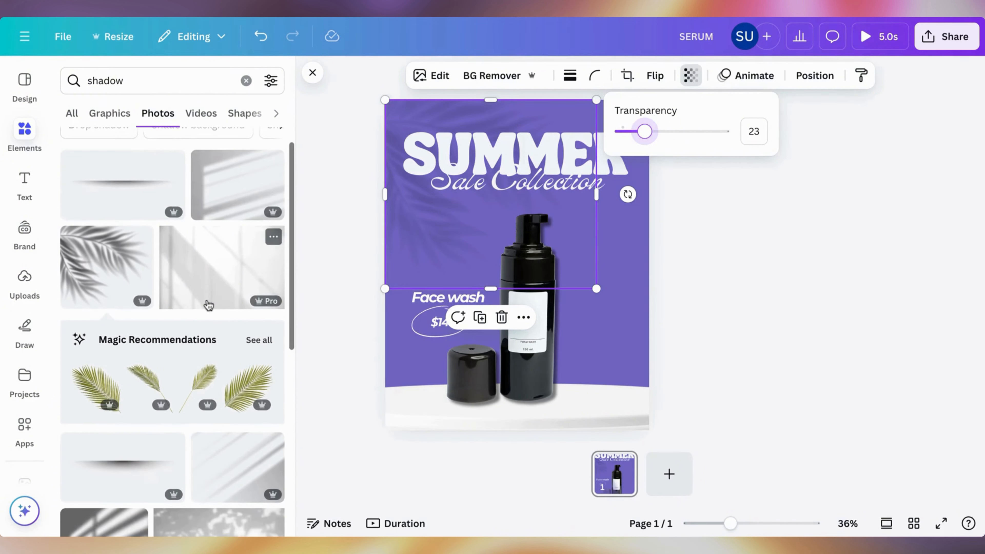
{"action": "left_click", "coordinate": [222, 193]}
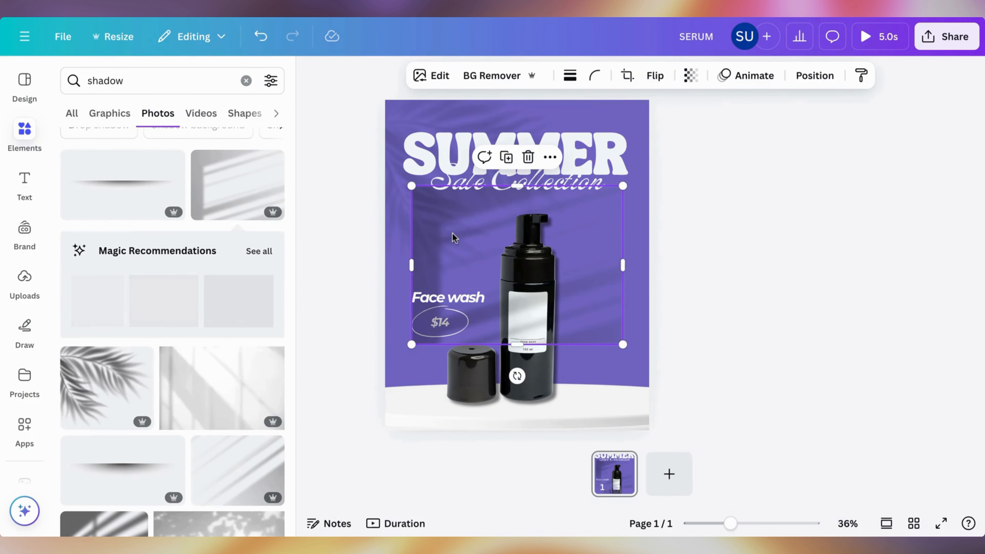
{"action": "left_click_drag", "start_coordinate": [452, 236], "coordinate": [397, 128]}
{"action": "key", "text": "Escape"}
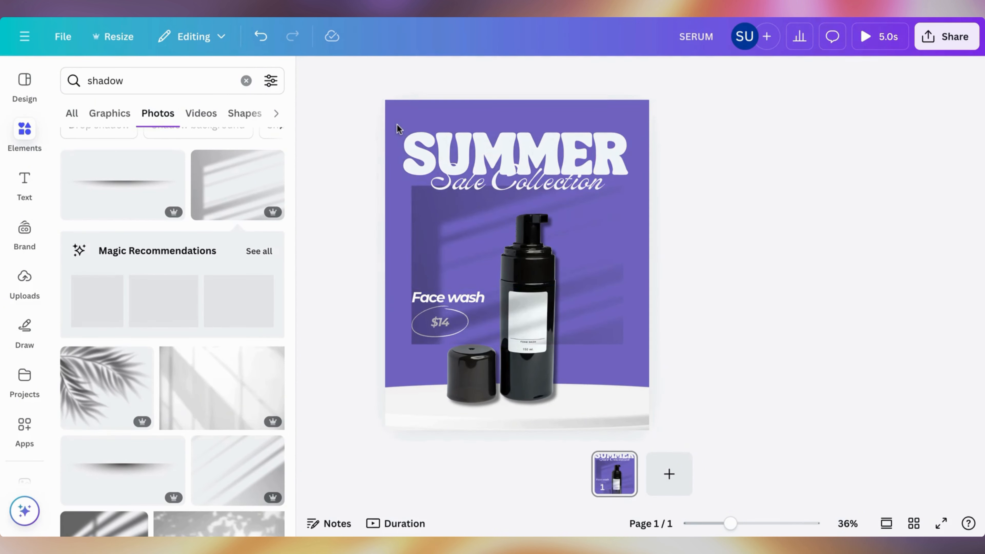
Step: Align the window shadow photo with the page's top edge and enlarge it to about 1632 × 1224 px, covering the purple background
{"action": "left_click_drag", "start_coordinate": [451, 245], "coordinate": [424, 160]}
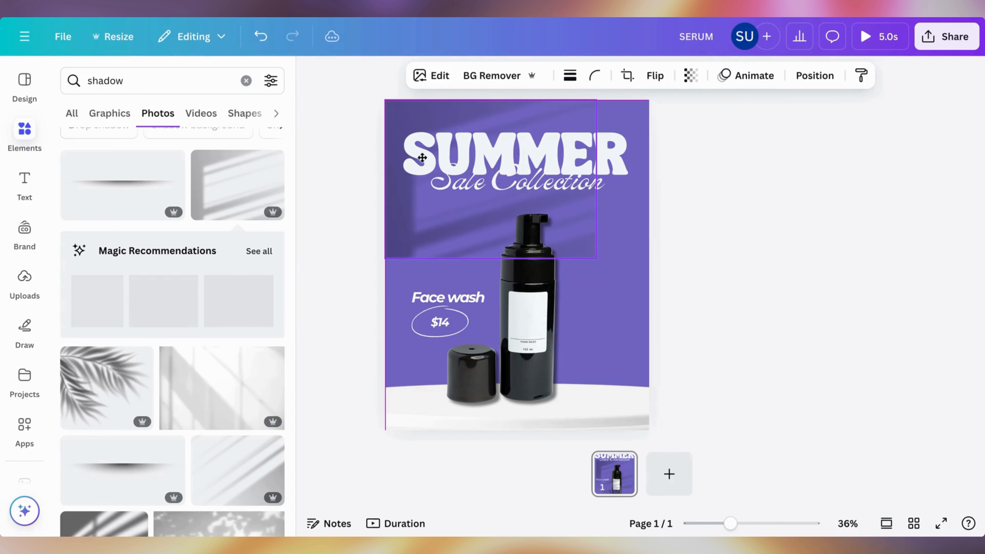
{"action": "left_click", "coordinate": [663, 240]}
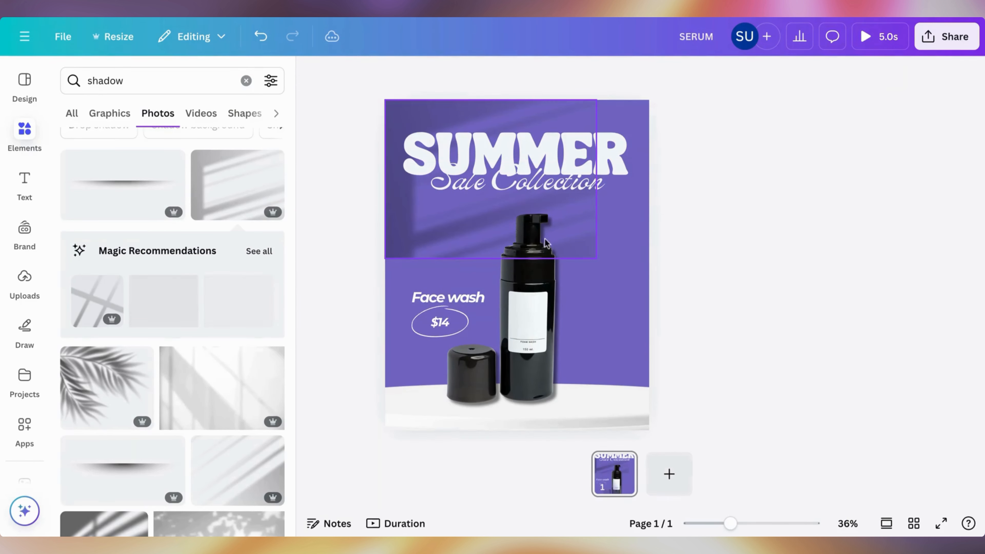
{"action": "left_click", "coordinate": [454, 235]}
{"action": "left_click_drag", "start_coordinate": [596, 258], "coordinate": [736, 472]}
{"action": "left_click_drag", "start_coordinate": [717, 383], "coordinate": [676, 375]}
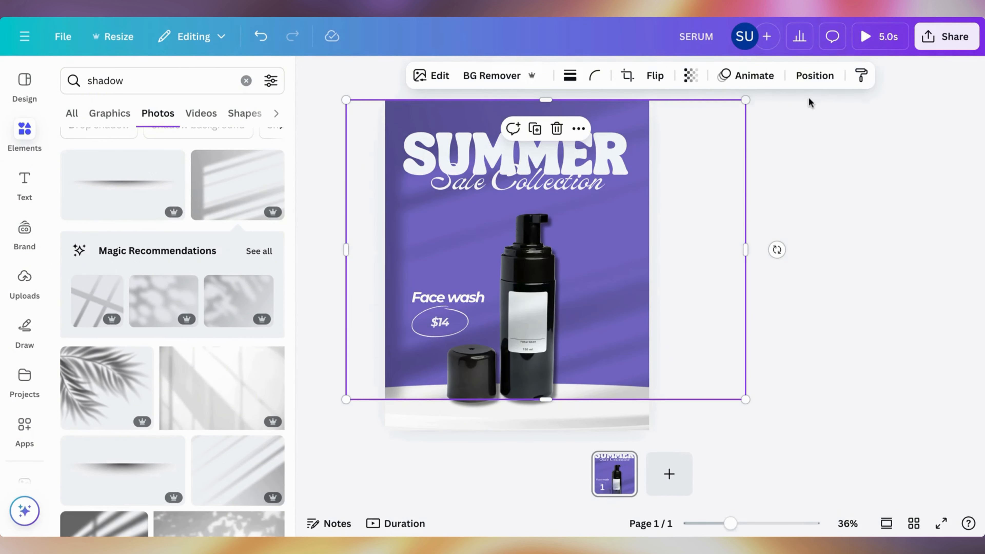
Step: Send the window shadow behind all other elements and shift it left so its soft streaks fall across the purple background
{"action": "left_click", "coordinate": [813, 76]}
{"action": "left_click", "coordinate": [248, 196]}
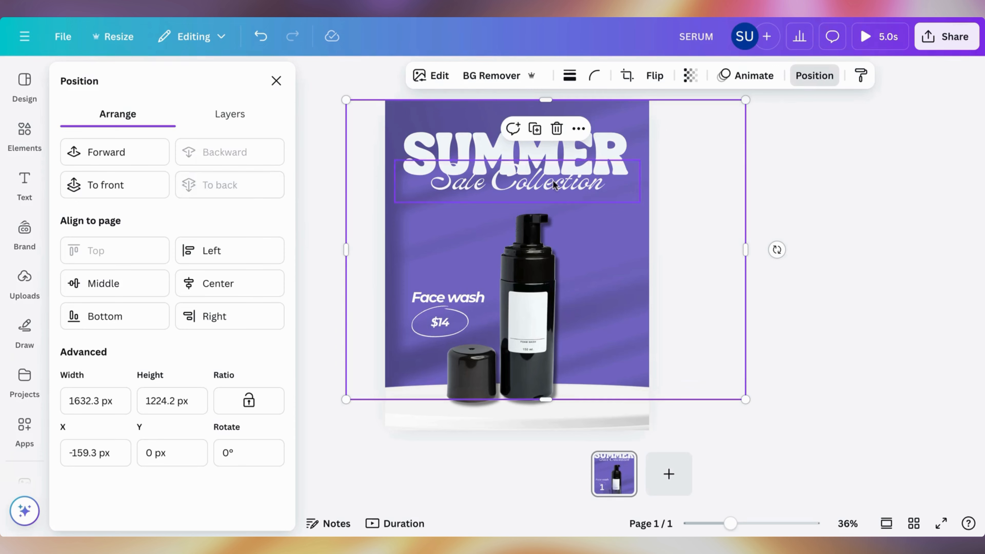
{"action": "left_click", "coordinate": [909, 124]}
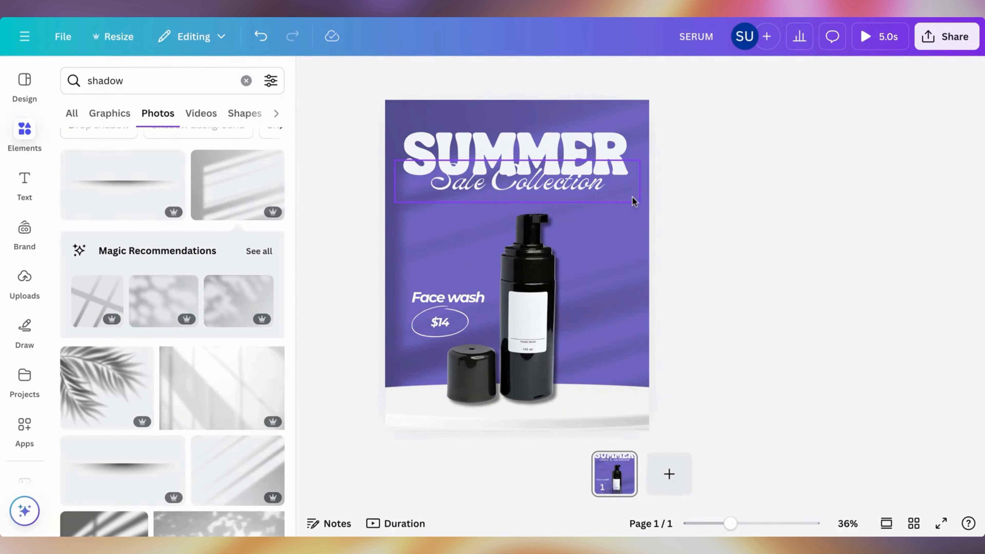
{"action": "left_click_drag", "start_coordinate": [645, 164], "coordinate": [572, 162]}
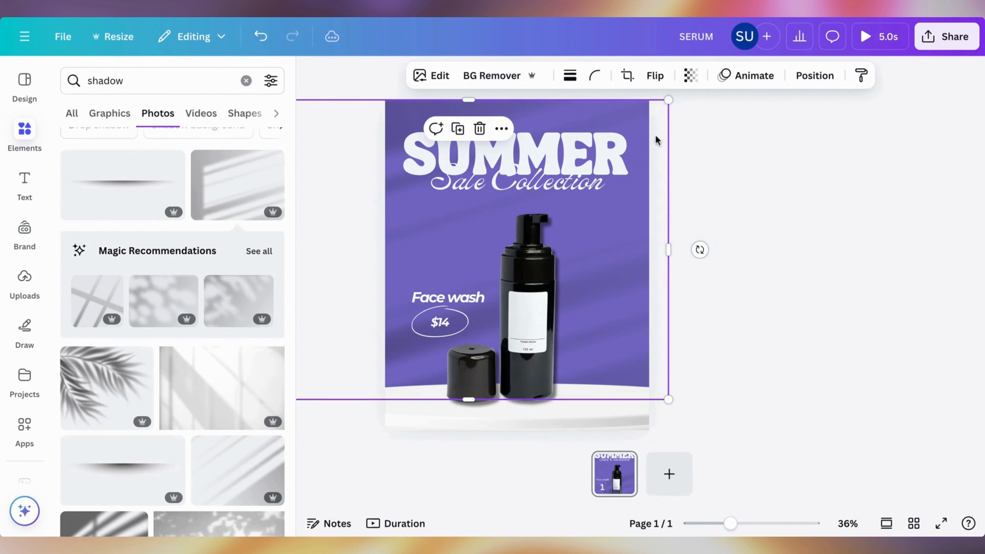
{"action": "mouse_move", "coordinate": [656, 141]}
{"action": "left_mouse_down"}
{"action": "mouse_move", "coordinate": [675, 138]}
{"action": "mouse_move", "coordinate": [641, 138]}
{"action": "left_mouse_up"}
Step: Duplicate page 1 with the face wash layout
{"action": "left_click", "coordinate": [513, 450]}
{"action": "left_click", "coordinate": [497, 464]}
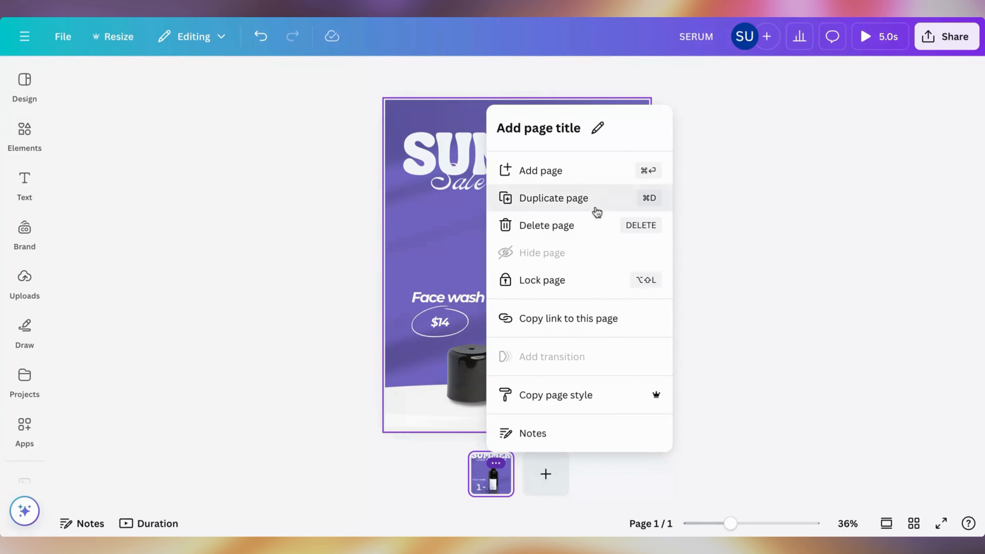
{"action": "left_click", "coordinate": [595, 199]}
Step: Rotate and reposition the product group on page 2 until the serum dropper bottle stands upright and centred on the podium
{"action": "left_click", "coordinate": [530, 282]}
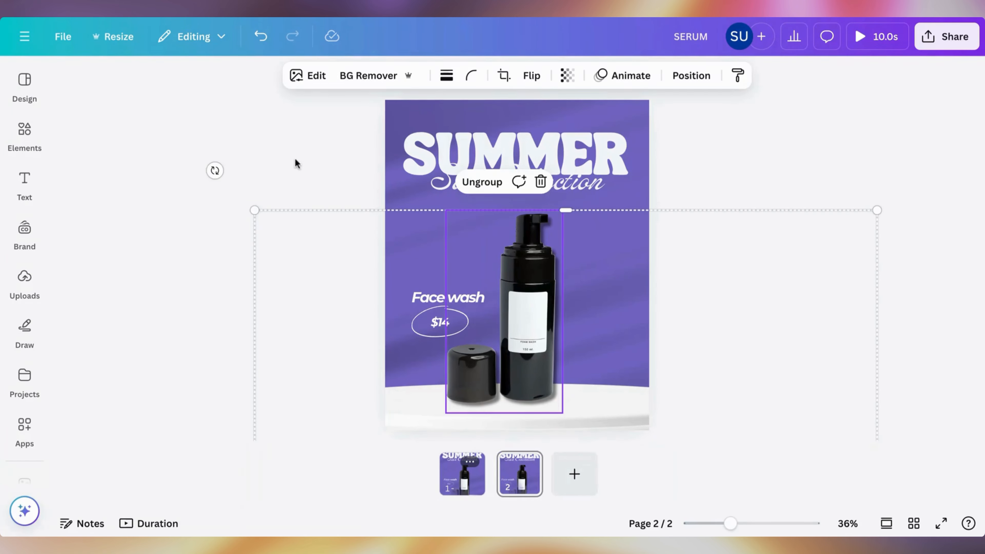
{"action": "left_click_drag", "start_coordinate": [214, 170], "coordinate": [72, 398]}
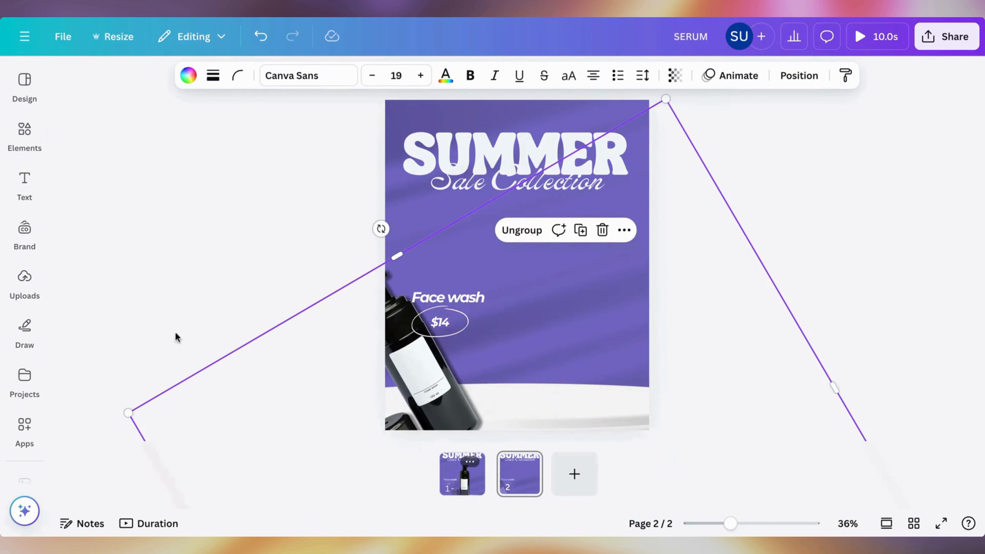
{"action": "left_click_drag", "start_coordinate": [379, 229], "coordinate": [102, 450]}
{"action": "scroll", "coordinate": [298, 330], "scroll_direction": "down", "scroll_amount": 5}
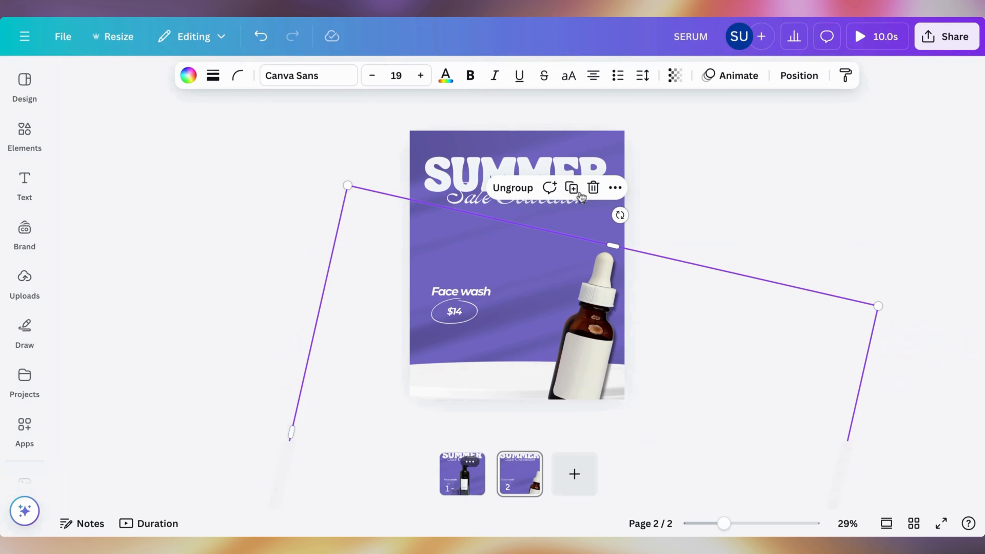
{"action": "left_click_drag", "start_coordinate": [619, 215], "coordinate": [557, 188]}
{"action": "left_click_drag", "start_coordinate": [667, 323], "coordinate": [635, 278]}
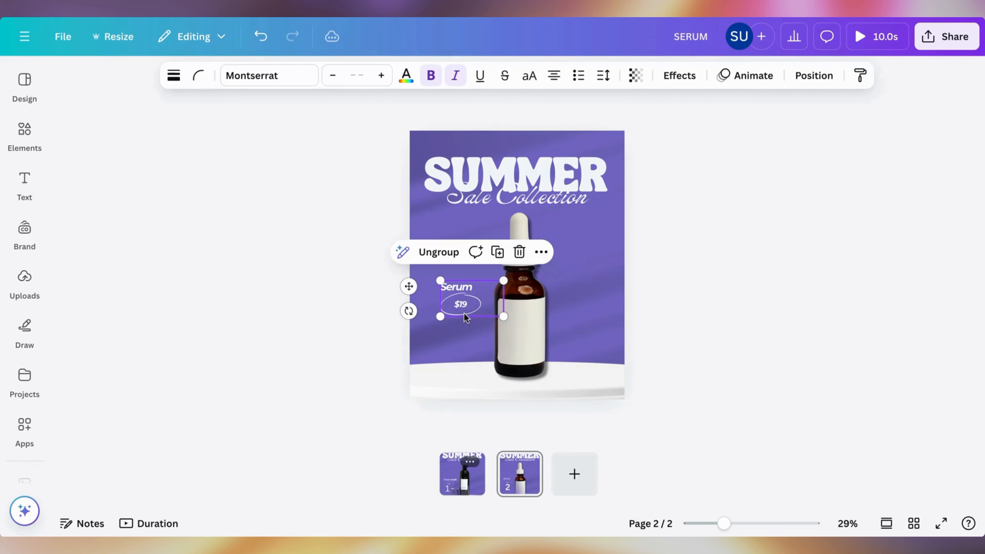
{"action": "left_click", "coordinate": [652, 242]}
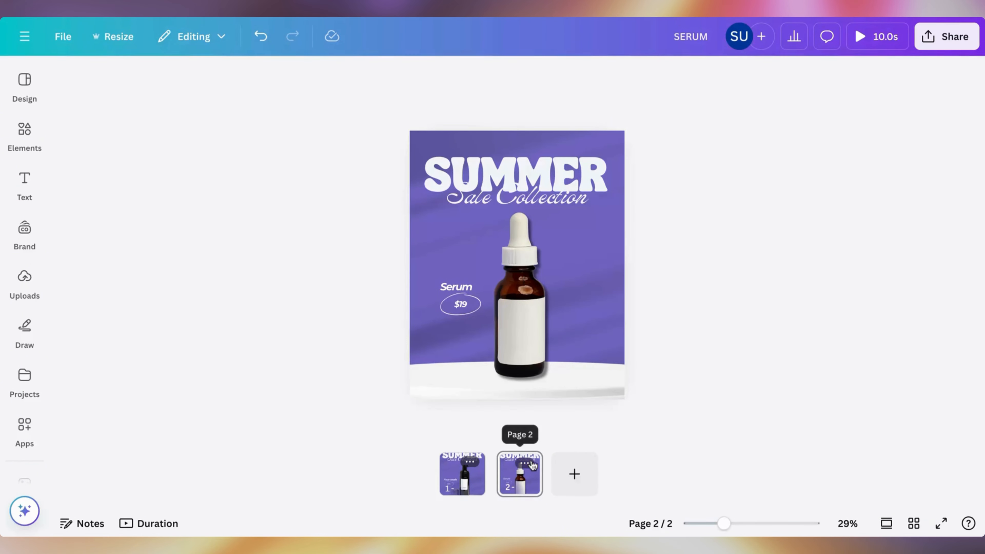
Step: Duplicate page 2 and rotate the product group on the copy until the amber pump bottle stands centred on the podium
{"action": "left_click", "coordinate": [524, 462]}
{"action": "left_click", "coordinate": [581, 197]}
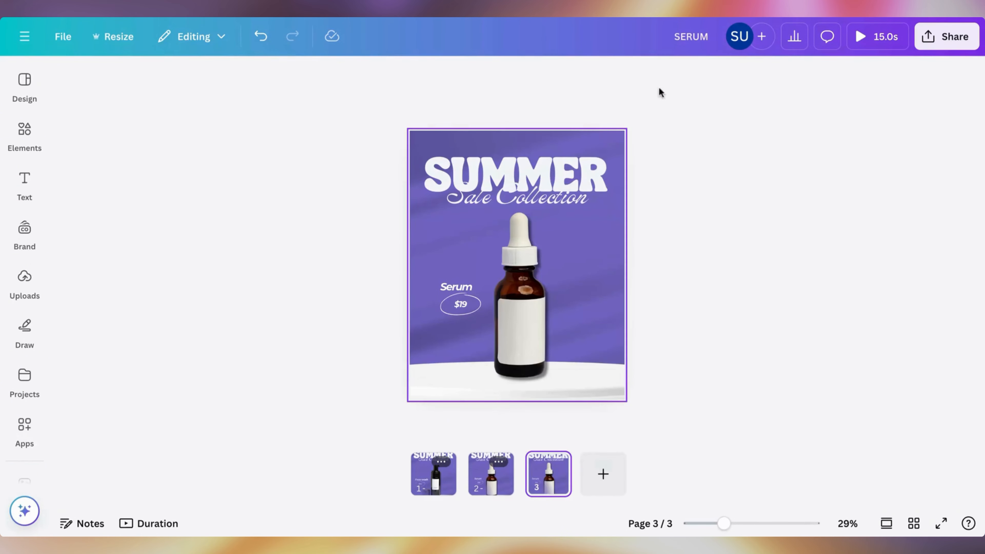
{"action": "left_click", "coordinate": [593, 238]}
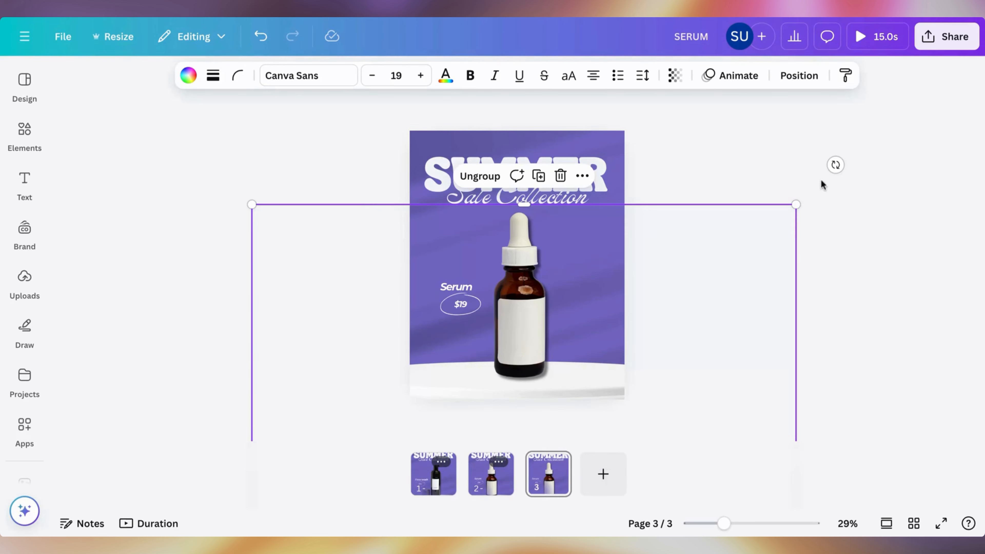
{"action": "left_click_drag", "start_coordinate": [835, 164], "coordinate": [382, 298]}
{"action": "left_click_drag", "start_coordinate": [619, 255], "coordinate": [572, 270]}
Step: Change the product label on page 3 to "Vitamin c"
{"action": "double_click", "coordinate": [457, 288]}
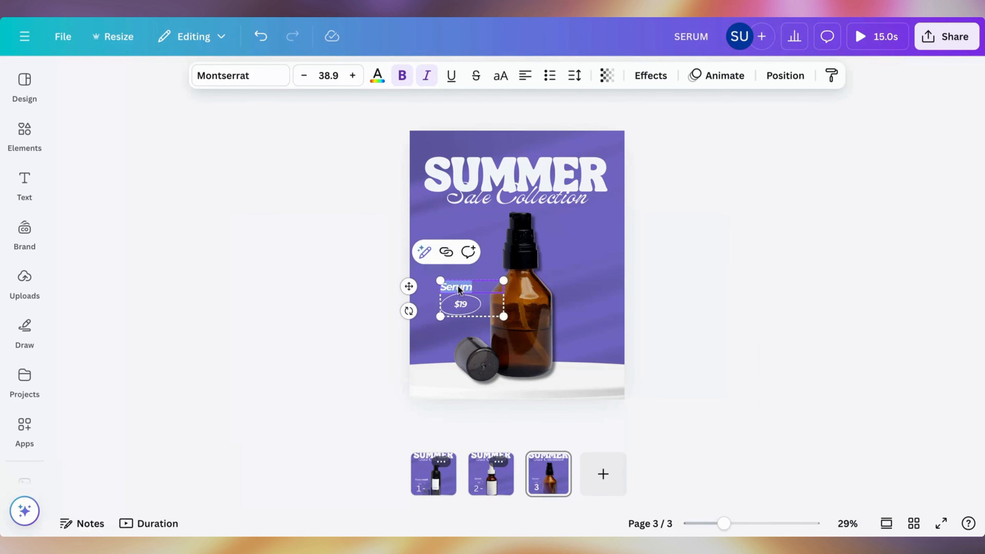
{"action": "type", "text": "Vita"}
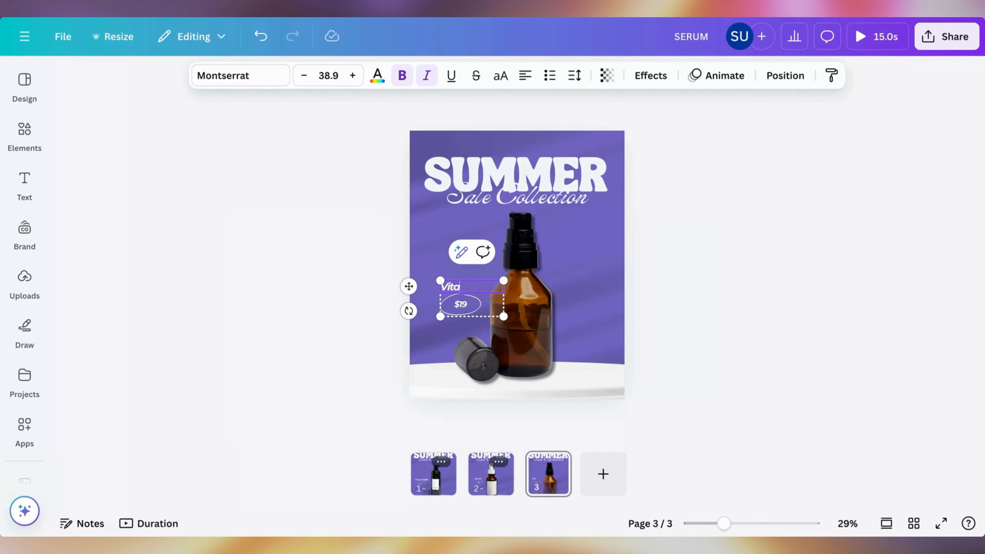
{"action": "type", "text": "min cc"}
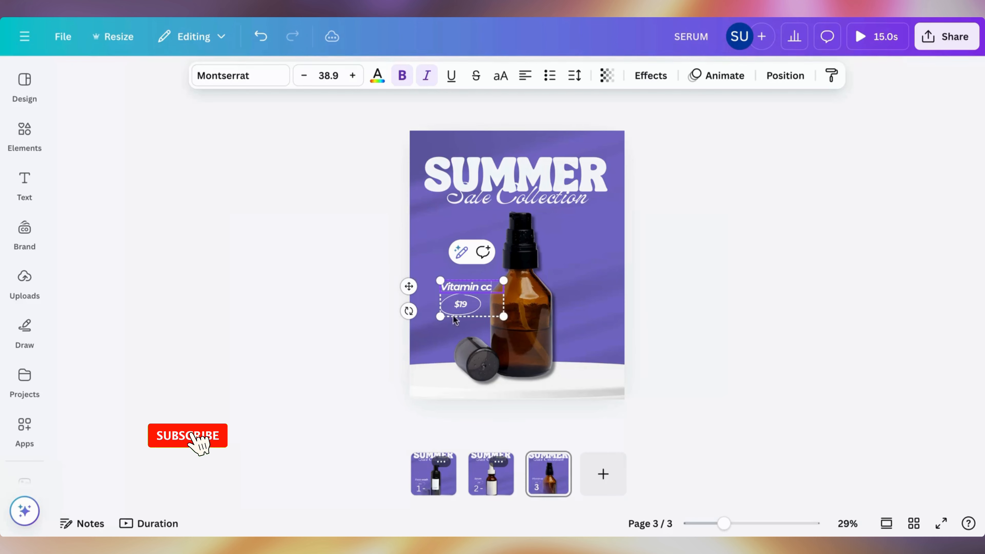
{"action": "key", "text": "BackSpace"}
Step: Change the circled price on page 3 to "$25"
{"action": "left_click", "coordinate": [464, 309]}
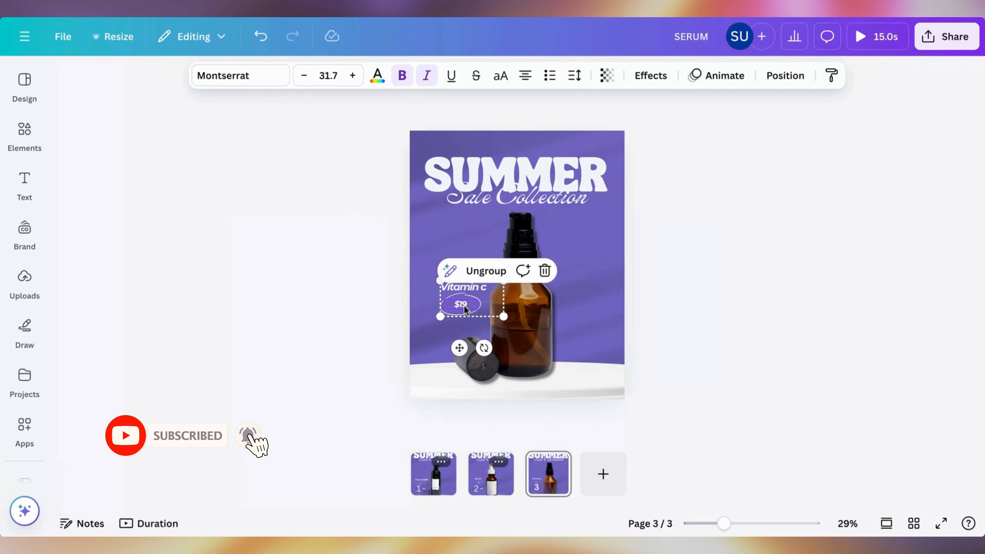
{"action": "double_click", "coordinate": [464, 309]}
{"action": "scroll", "coordinate": [464, 310], "scroll_direction": "up", "scroll_amount": 5}
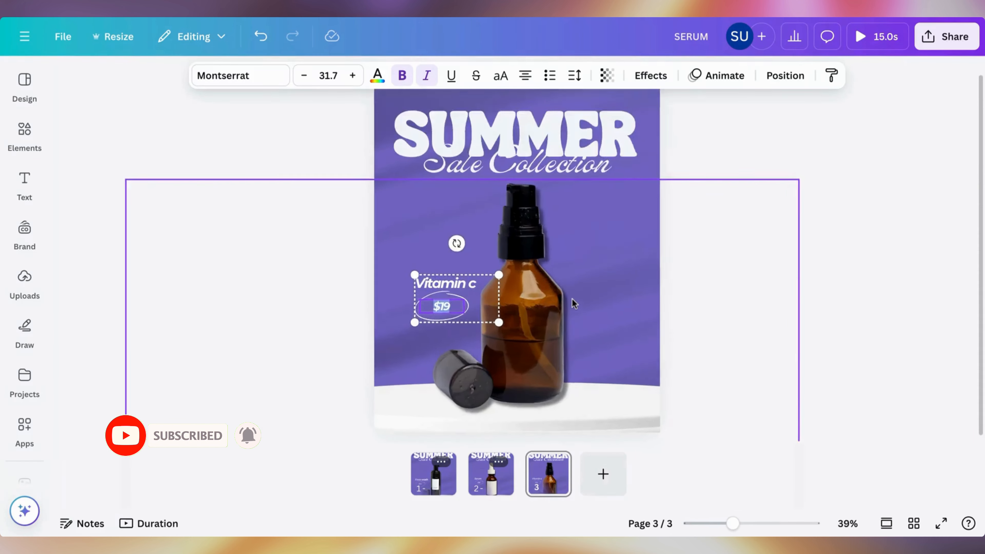
{"action": "left_click", "coordinate": [397, 313]}
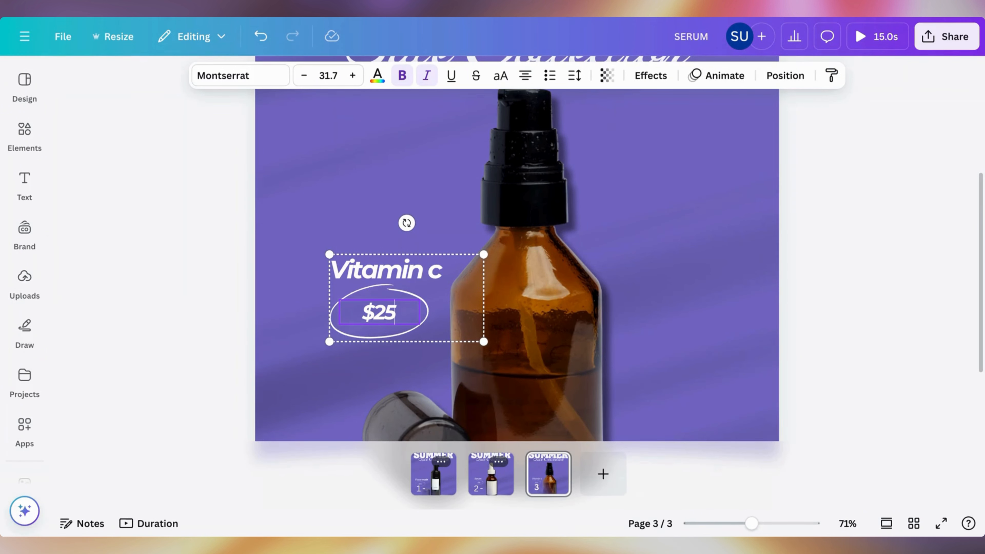
{"action": "scroll", "coordinate": [689, 260], "scroll_direction": "down", "scroll_amount": 5}
{"action": "left_click", "coordinate": [689, 260]}
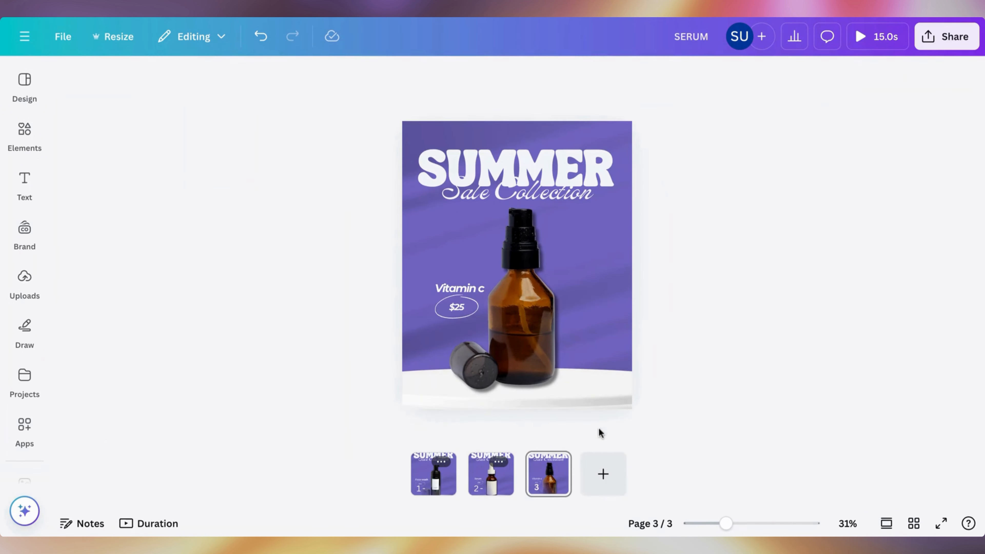
Step: Duplicate page 3 and rotate the product group on the copy until the wooden-lidded hand cream jar stands upright
{"action": "left_click", "coordinate": [554, 463]}
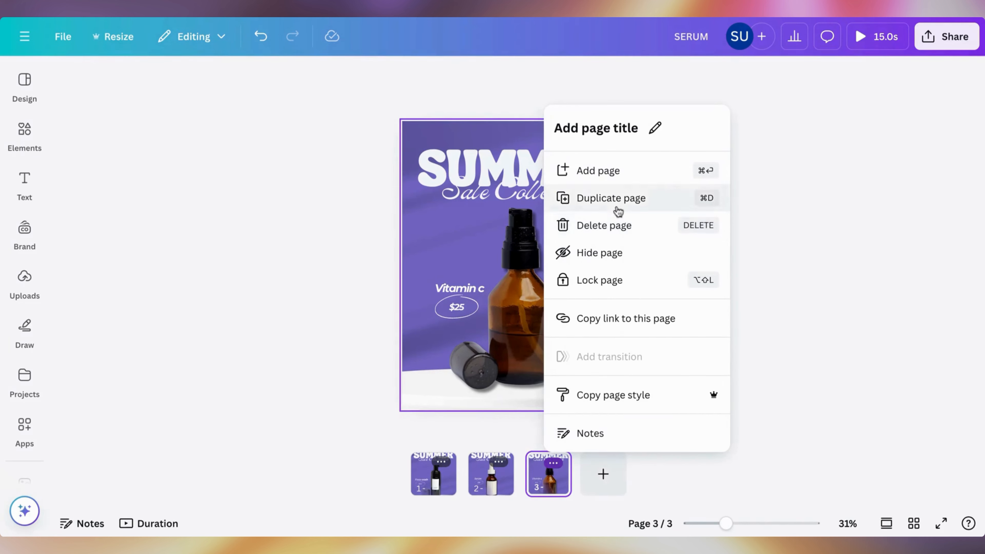
{"action": "left_click", "coordinate": [617, 211]}
{"action": "left_click", "coordinate": [543, 266]}
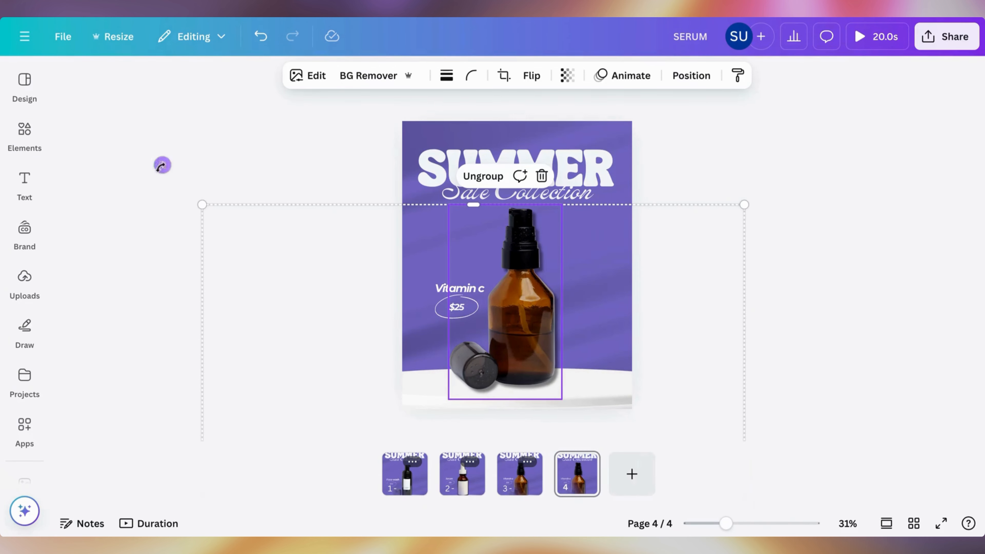
{"action": "left_click_drag", "start_coordinate": [162, 165], "coordinate": [93, 442]}
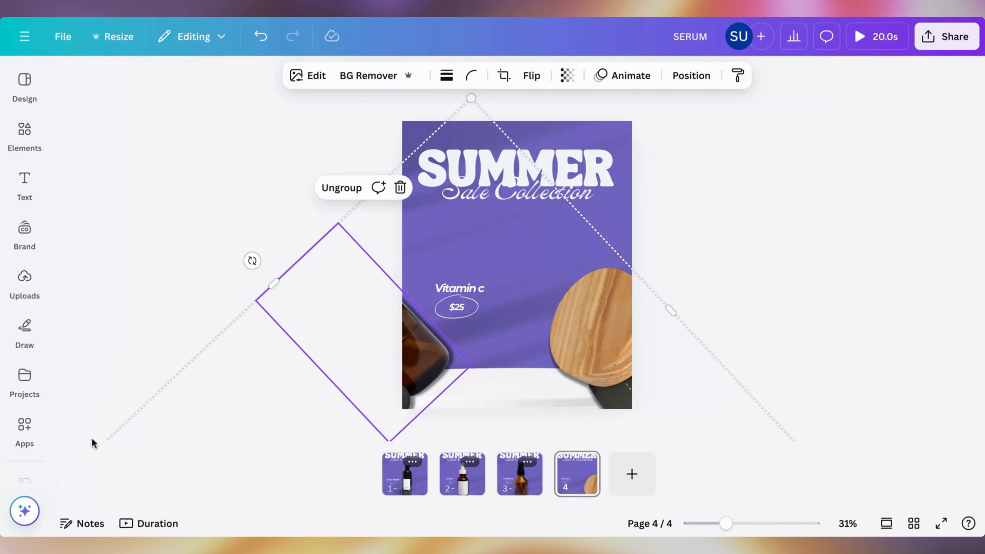
{"action": "left_click_drag", "start_coordinate": [251, 260], "coordinate": [116, 434]}
{"action": "scroll", "coordinate": [169, 326], "scroll_direction": "down", "scroll_amount": 5}
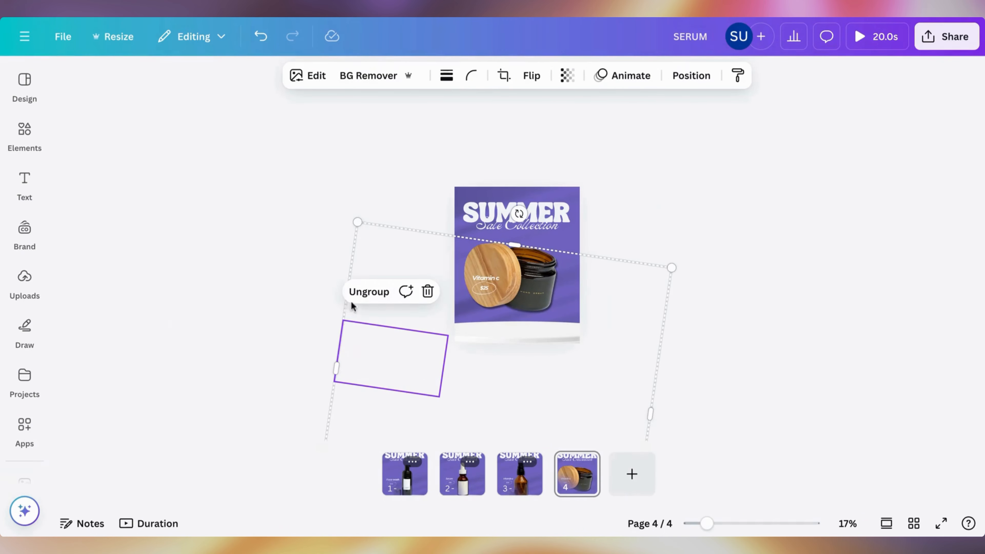
{"action": "left_click_drag", "start_coordinate": [518, 213], "coordinate": [493, 211]}
Step: Delete the Vitamin c label and price group from page 4 and position the hand cream jar on the podium
{"action": "left_click", "coordinate": [489, 295]}
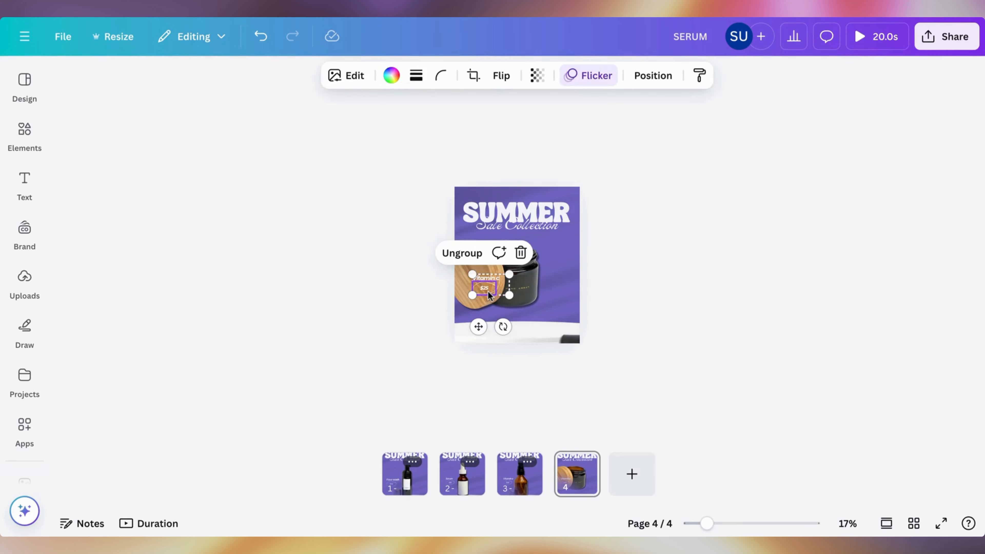
{"action": "left_click", "coordinate": [488, 292]}
{"action": "key", "text": "Delete"}
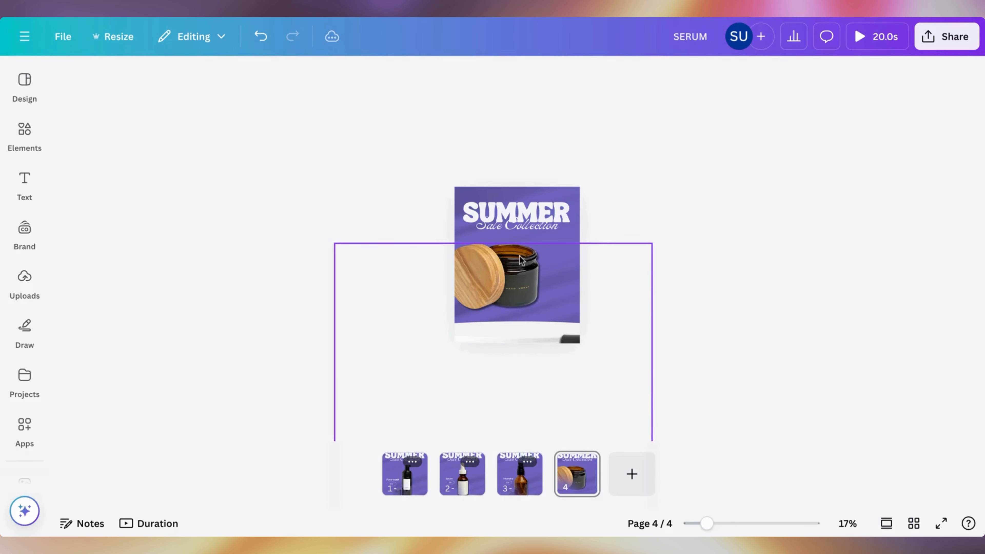
{"action": "left_click_drag", "start_coordinate": [525, 276], "coordinate": [542, 296]}
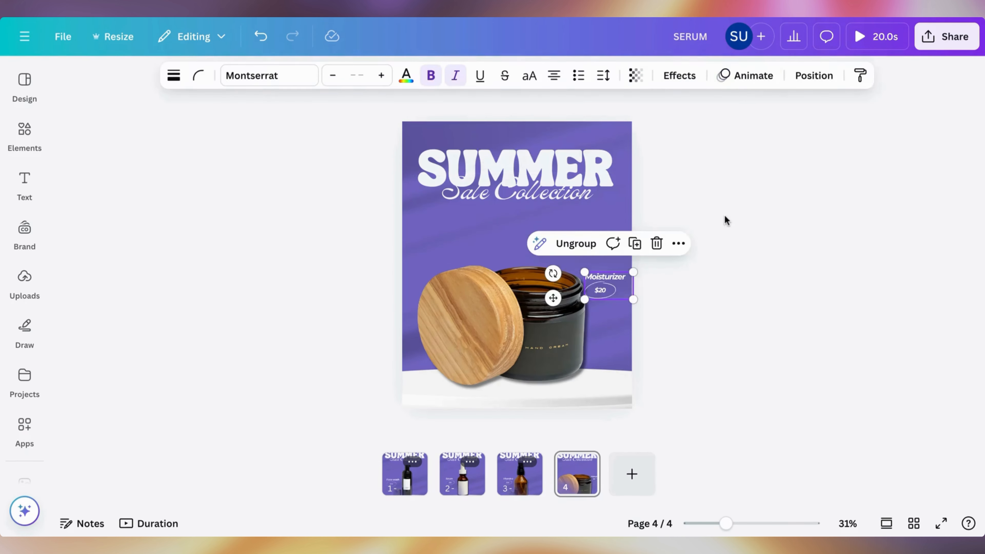
{"action": "left_click", "coordinate": [725, 219]}
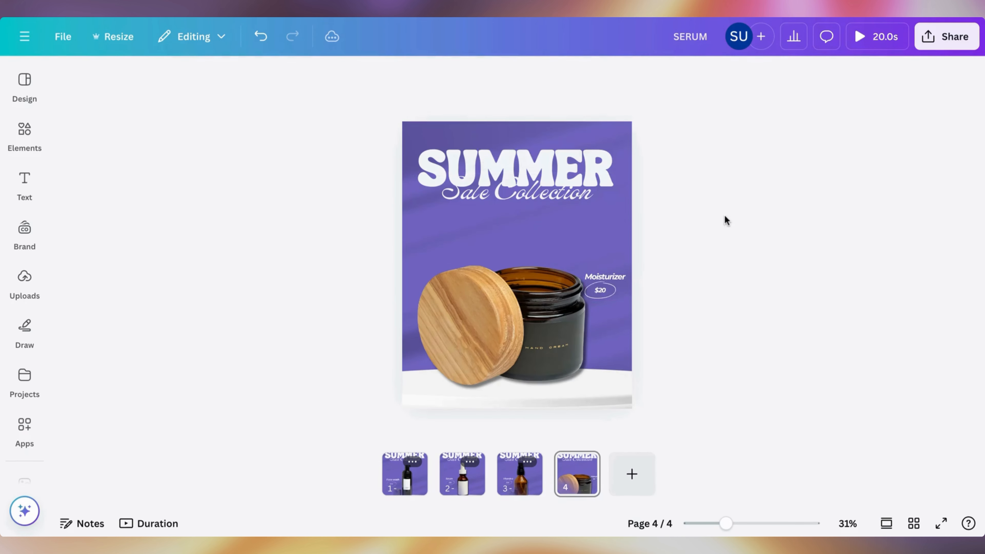
Step: Duplicate page 4 and remove the product group and the white podium from the copy
{"action": "left_click", "coordinate": [569, 465]}
{"action": "left_click", "coordinate": [580, 463]}
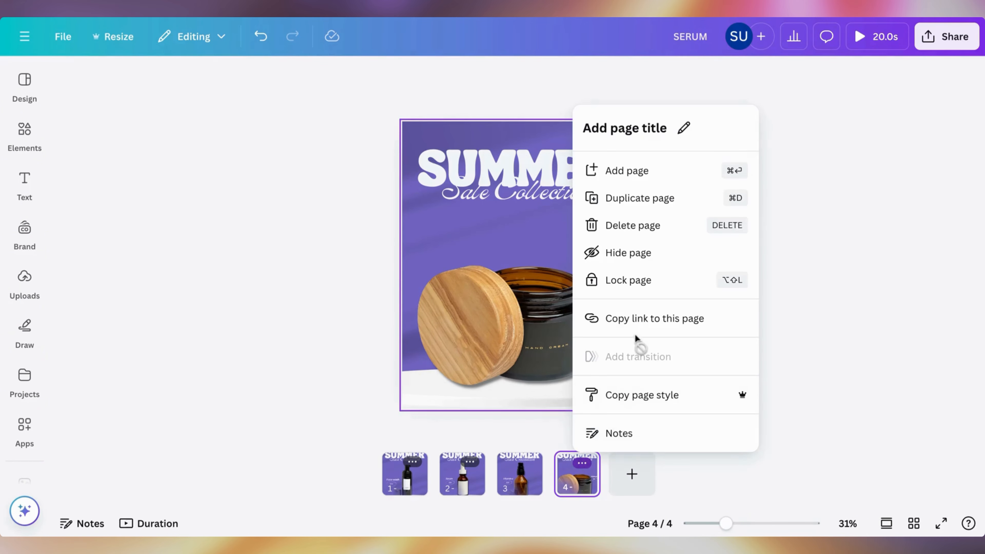
{"action": "left_click", "coordinate": [638, 199]}
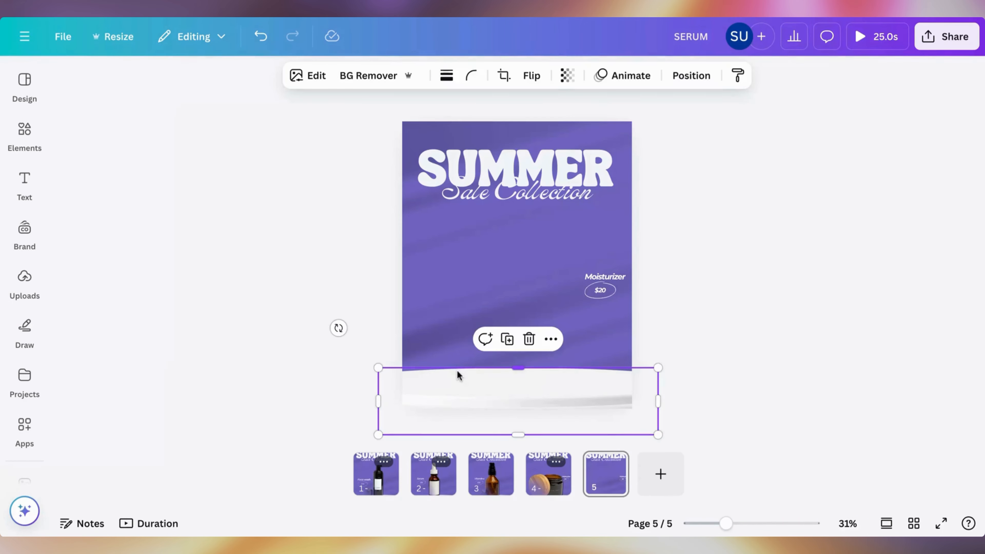
{"action": "key", "text": "Delete"}
Step: Stretch the shadow overlay on page 5 down to the page's lower edge
{"action": "left_click", "coordinate": [485, 334]}
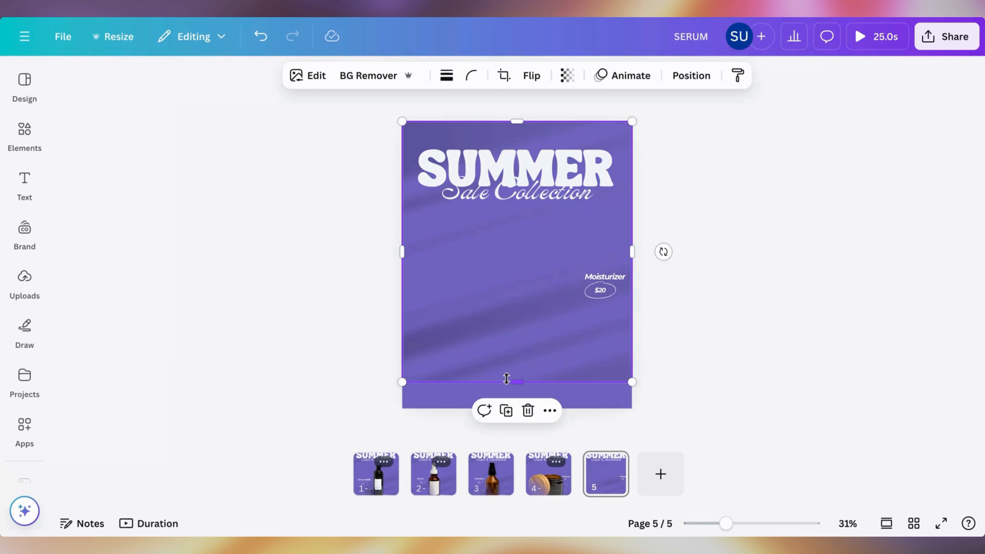
{"action": "left_click_drag", "start_coordinate": [507, 380], "coordinate": [507, 404]}
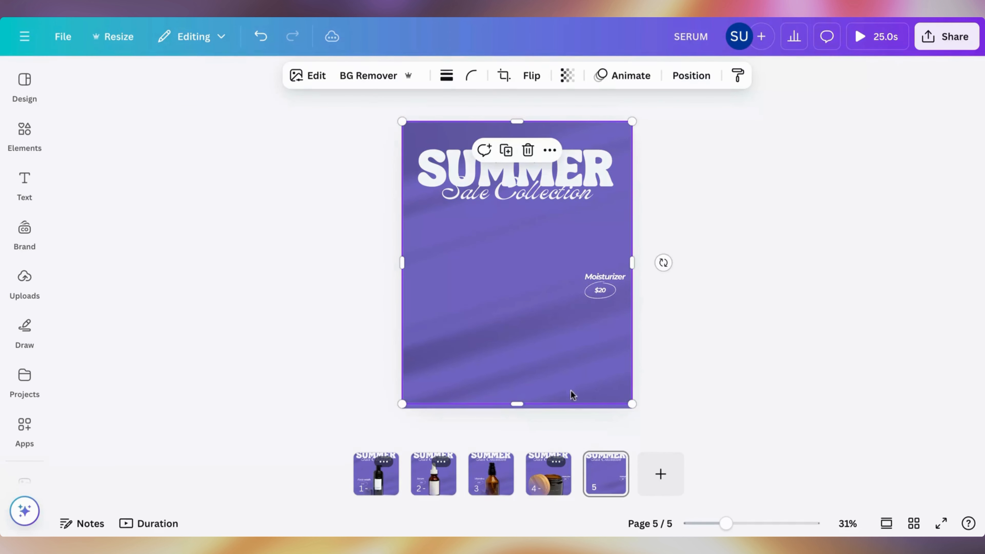
{"action": "left_click_drag", "start_coordinate": [567, 399], "coordinate": [567, 400]}
{"action": "left_click", "coordinate": [686, 335]}
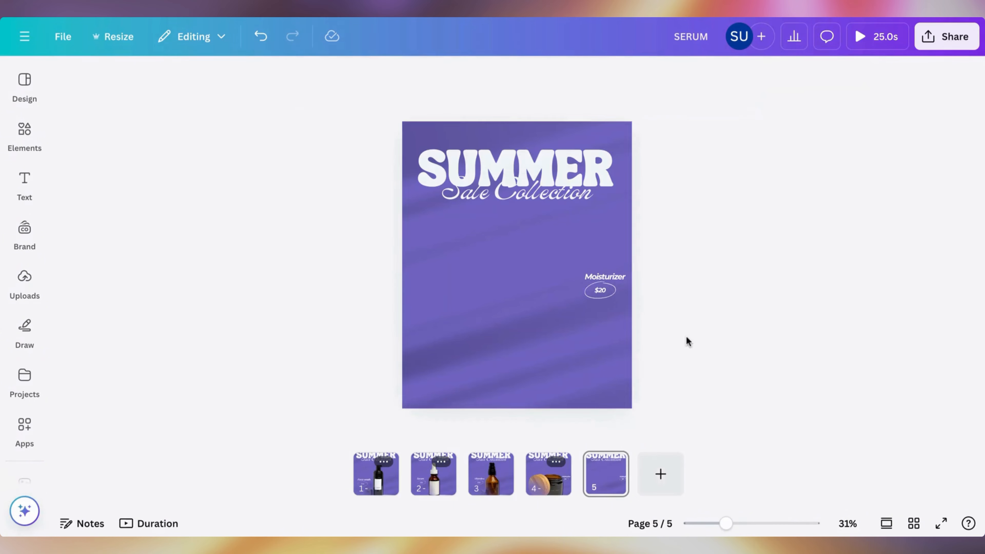
Step: Delete the Moisturizer label and circled price group from page 5
{"action": "left_click", "coordinate": [603, 292]}
{"action": "left_click", "coordinate": [602, 291]}
{"action": "key", "text": "Delete"}
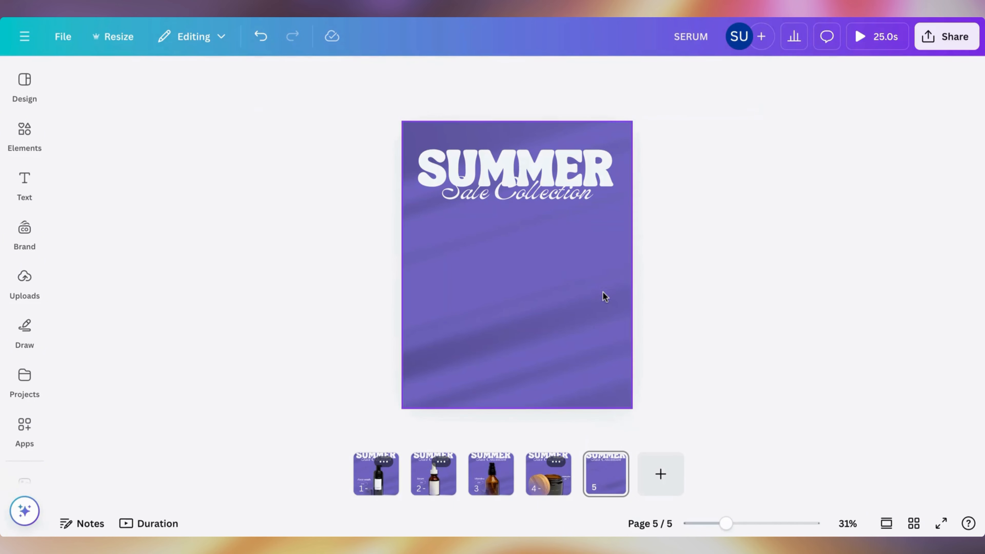
Step: Move both title lines to the middle of page 5, script line above, and change "Sale Collection" to "Shop Now"
{"action": "left_click_drag", "start_coordinate": [568, 194], "coordinate": [568, 277]}
{"action": "left_click_drag", "start_coordinate": [566, 171], "coordinate": [566, 313]}
{"action": "double_click", "coordinate": [587, 272]}
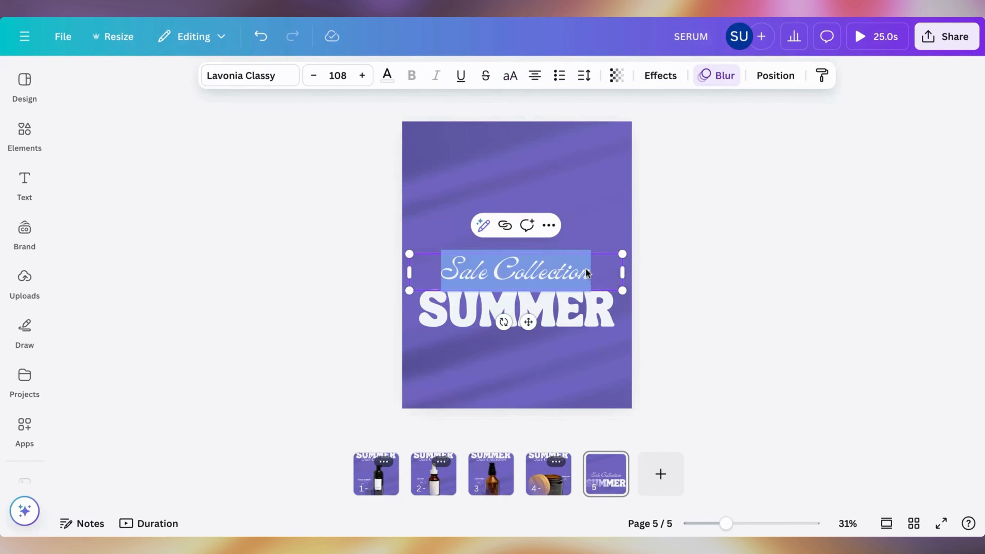
{"action": "type", "text": "S"}
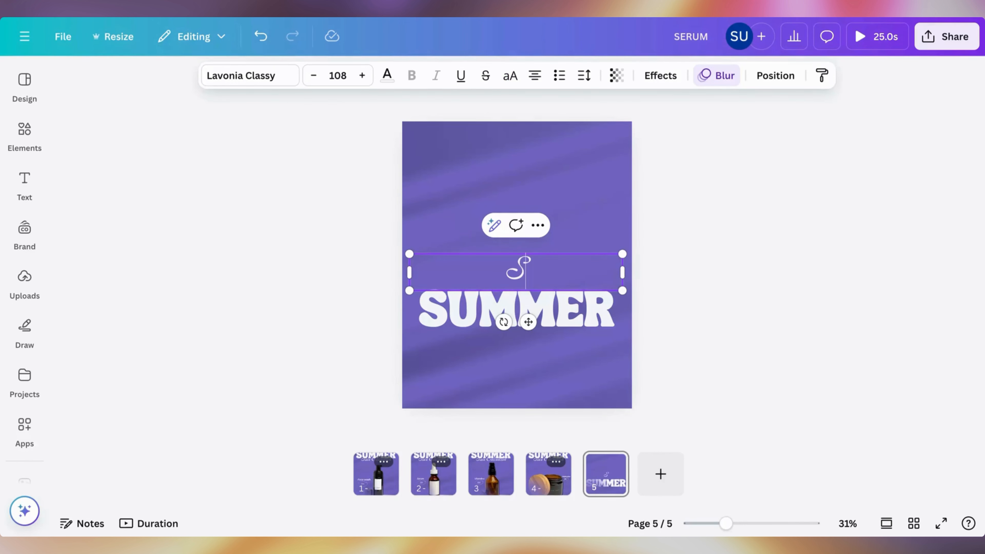
{"action": "type", "text": "hop Now"}
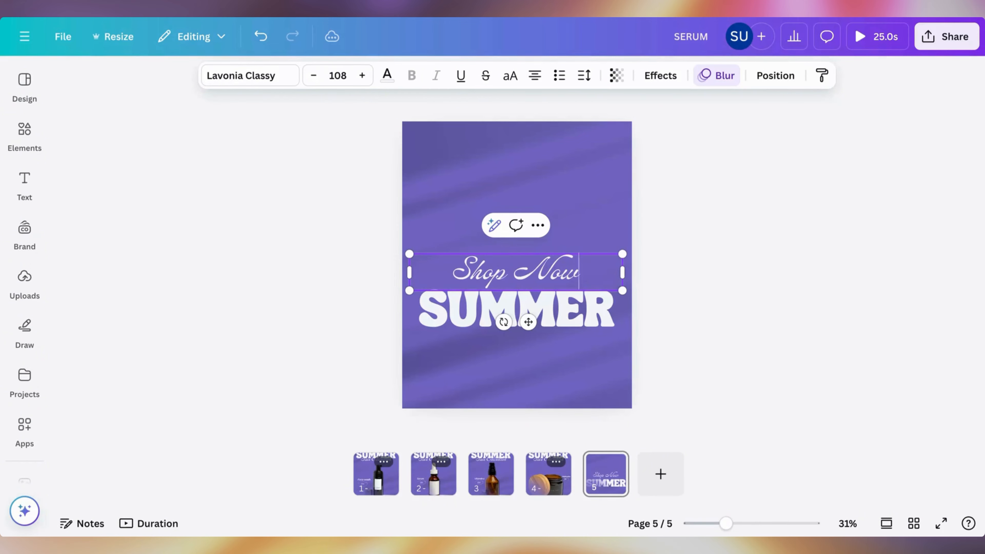
{"action": "left_click", "coordinate": [694, 242]}
{"action": "mouse_move", "coordinate": [579, 264]}
{"action": "left_mouse_down"}
{"action": "mouse_move", "coordinate": [613, 243]}
{"action": "mouse_move", "coordinate": [571, 246]}
{"action": "mouse_move", "coordinate": [593, 253]}
{"action": "left_mouse_up"}
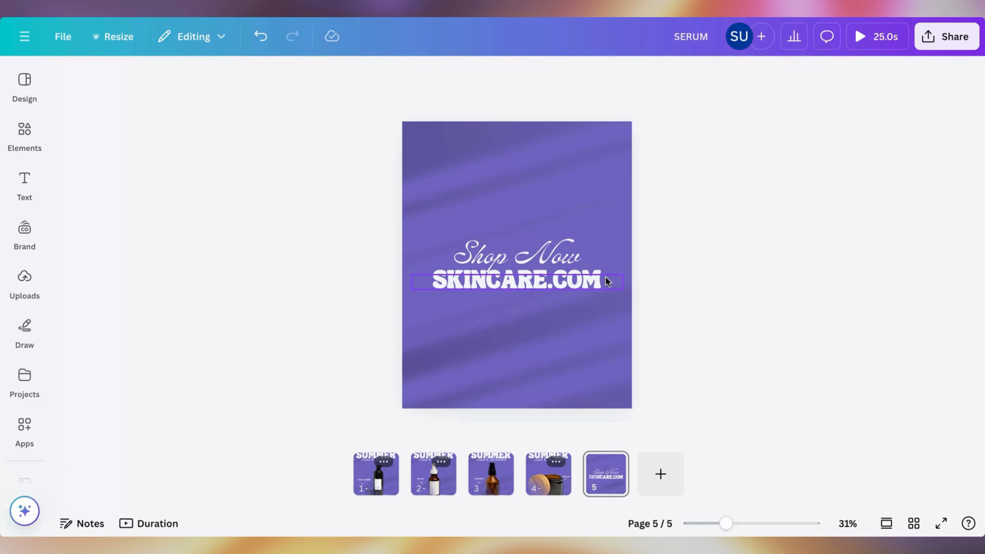
Step: Apply the Typewriter animation to the SKINCARE.COM text on page 5
{"action": "left_click", "coordinate": [605, 279]}
{"action": "left_click", "coordinate": [733, 75]}
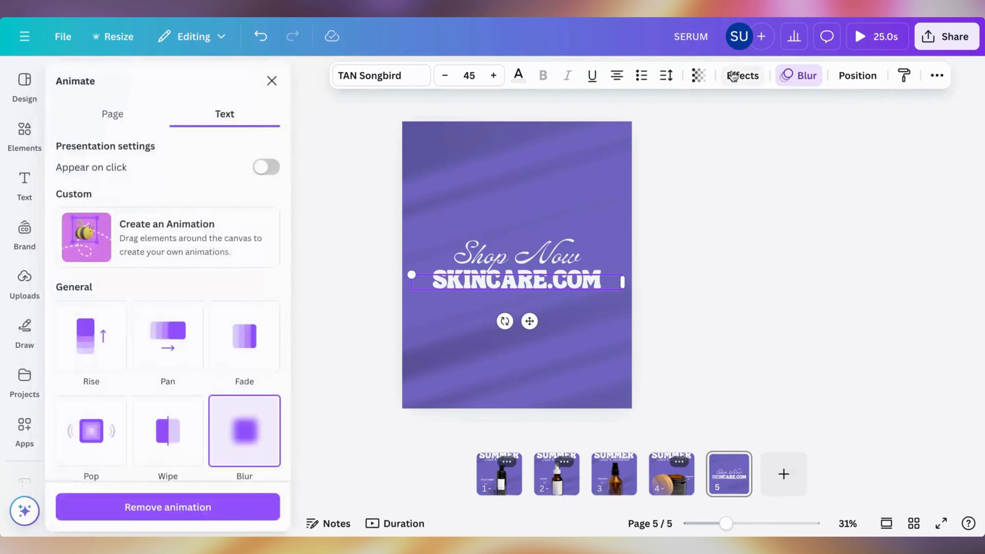
{"action": "scroll", "coordinate": [154, 392], "scroll_direction": "down", "scroll_amount": 4}
{"action": "scroll", "coordinate": [153, 393], "scroll_direction": "down", "scroll_amount": 10}
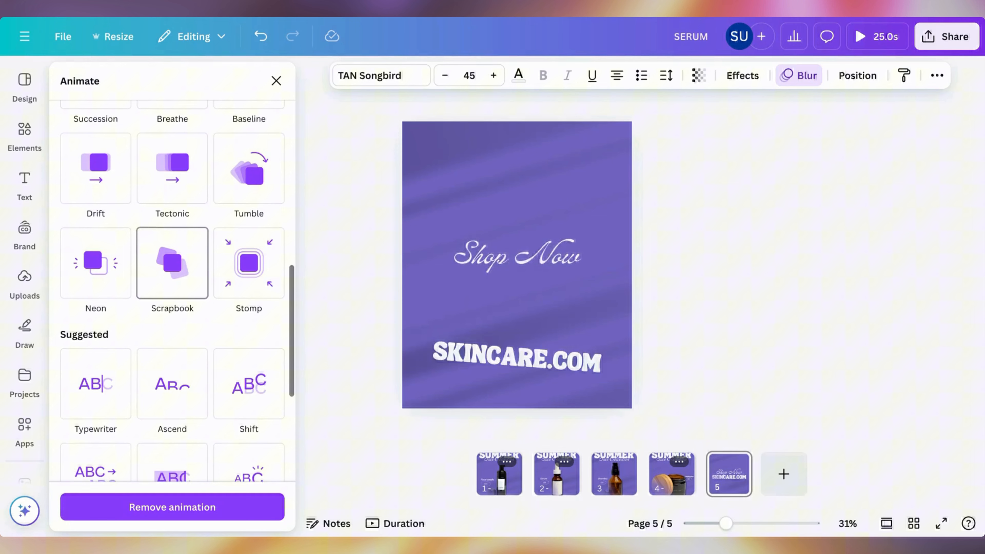
{"action": "left_click", "coordinate": [105, 387]}
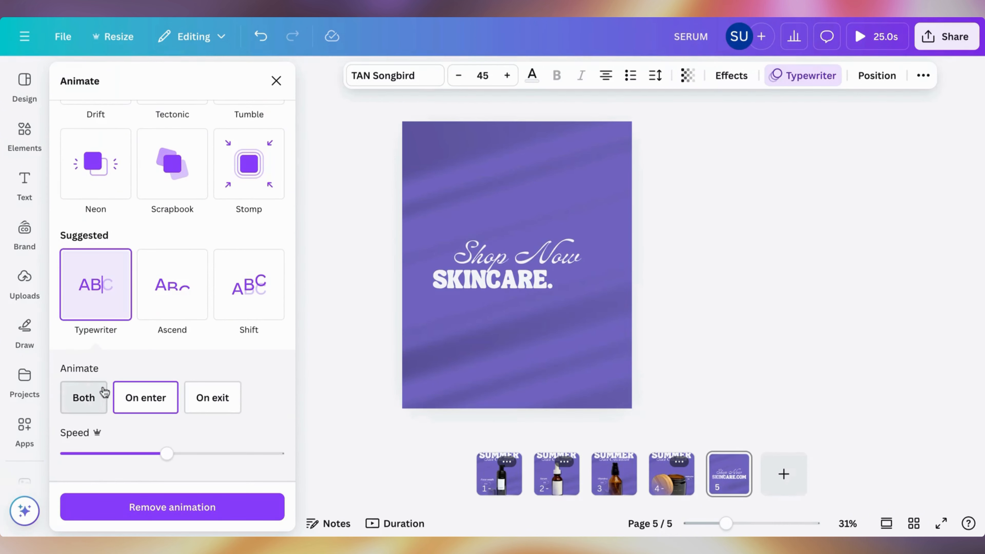
Step: Apply the Pan animation to the "Shop Now" text on page 5
{"action": "left_click", "coordinate": [462, 259]}
{"action": "scroll", "coordinate": [198, 259], "scroll_direction": "up", "scroll_amount": 10}
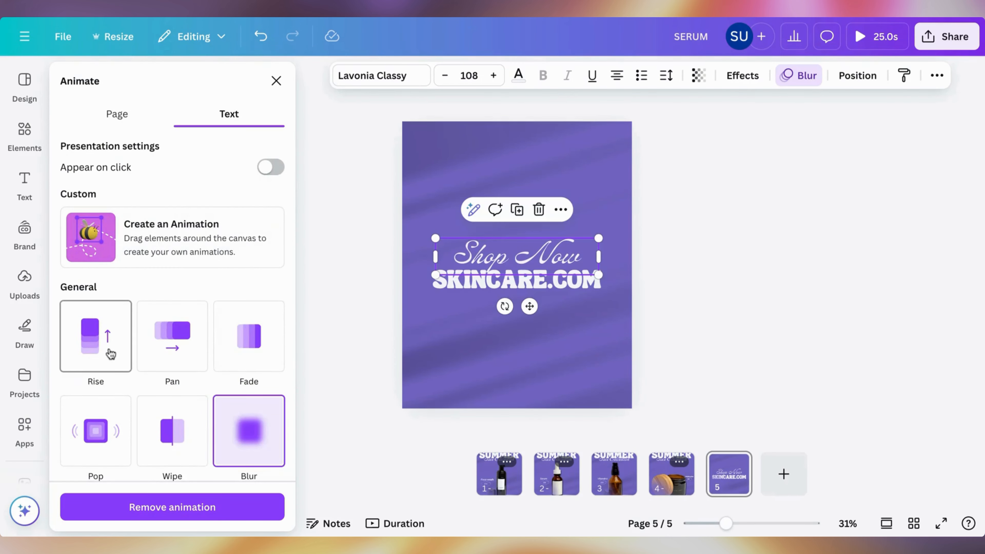
{"action": "left_click", "coordinate": [171, 345]}
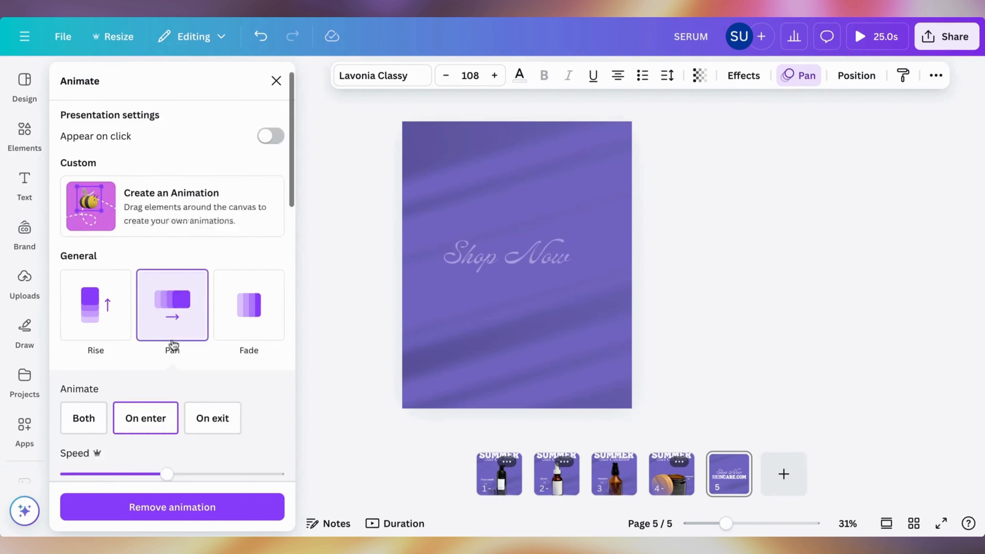
{"action": "left_click", "coordinate": [676, 236]}
{"action": "left_click", "coordinate": [676, 236]}
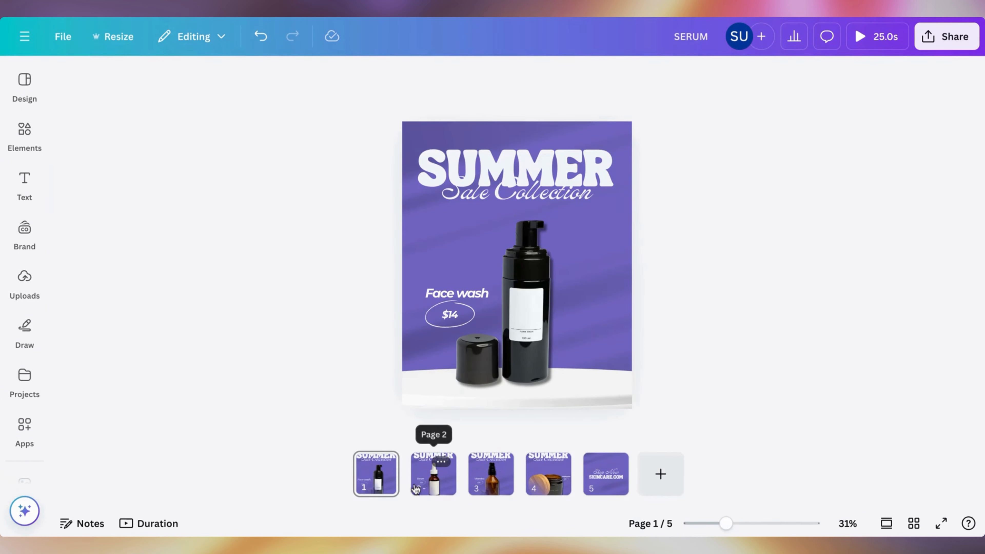
Step: Add a Match & Move transition between pages 1 and 2
{"action": "left_click", "coordinate": [404, 487]}
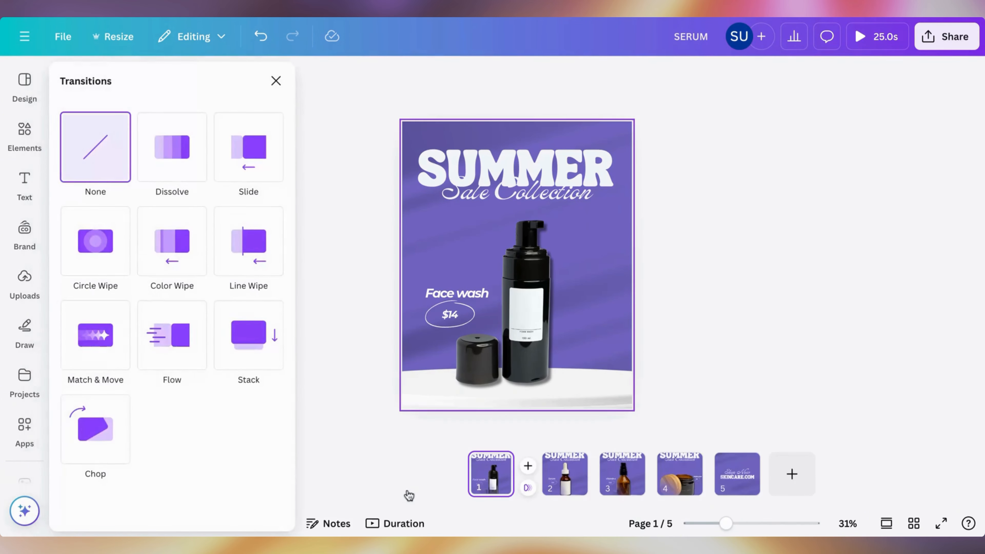
{"action": "left_click", "coordinate": [92, 357]}
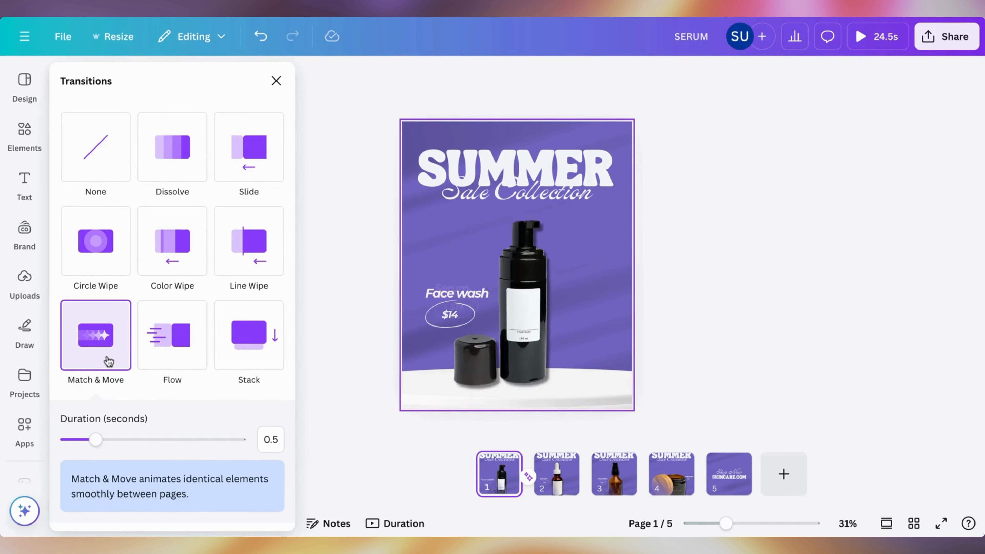
Step: Try durations of 2.4, 1.4 and 0.3 seconds for the Match & Move transition
{"action": "scroll", "coordinate": [107, 361], "scroll_direction": "down", "scroll_amount": 2}
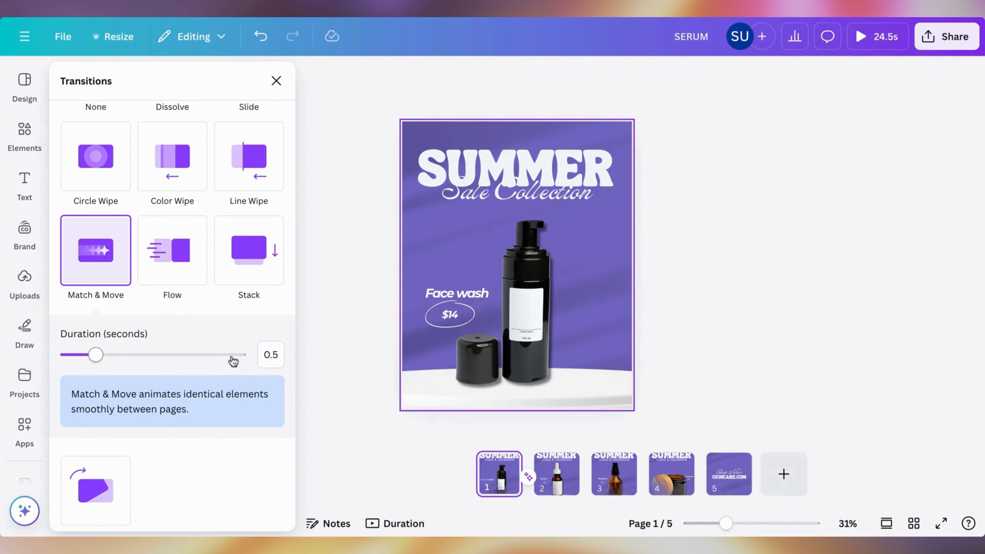
{"action": "left_click", "coordinate": [233, 358]}
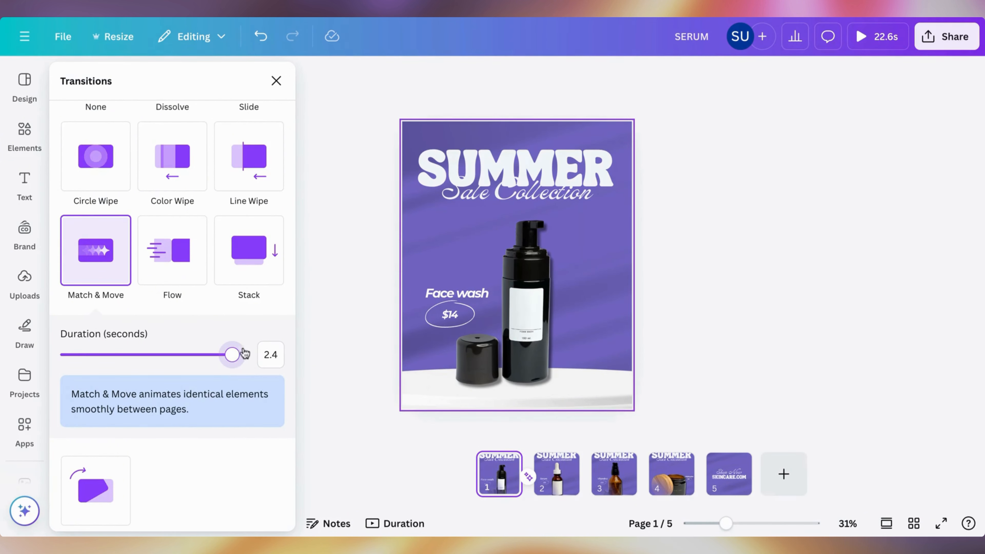
{"action": "left_click", "coordinate": [162, 364]}
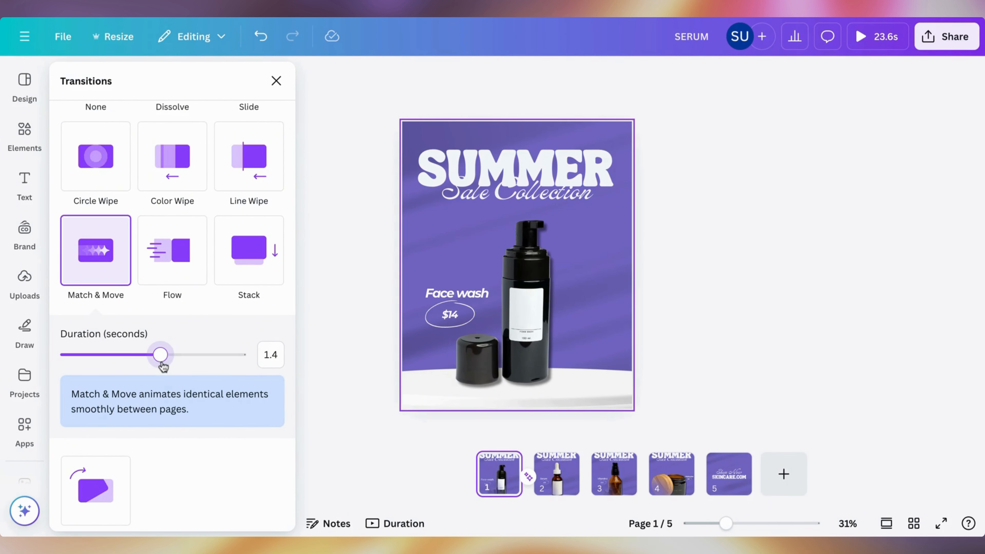
{"action": "left_click", "coordinate": [82, 356]}
{"action": "left_click", "coordinate": [166, 272]}
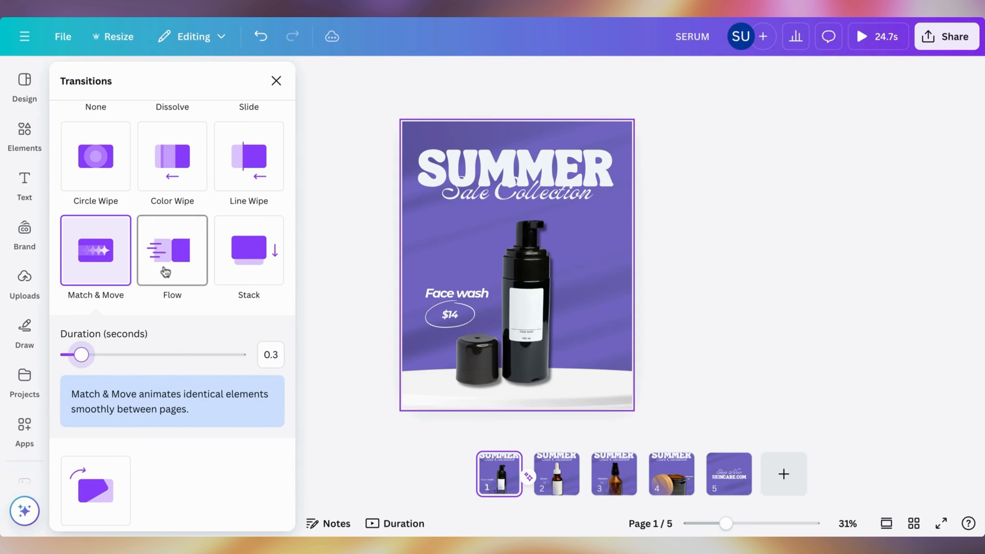
{"action": "left_click", "coordinate": [113, 333]}
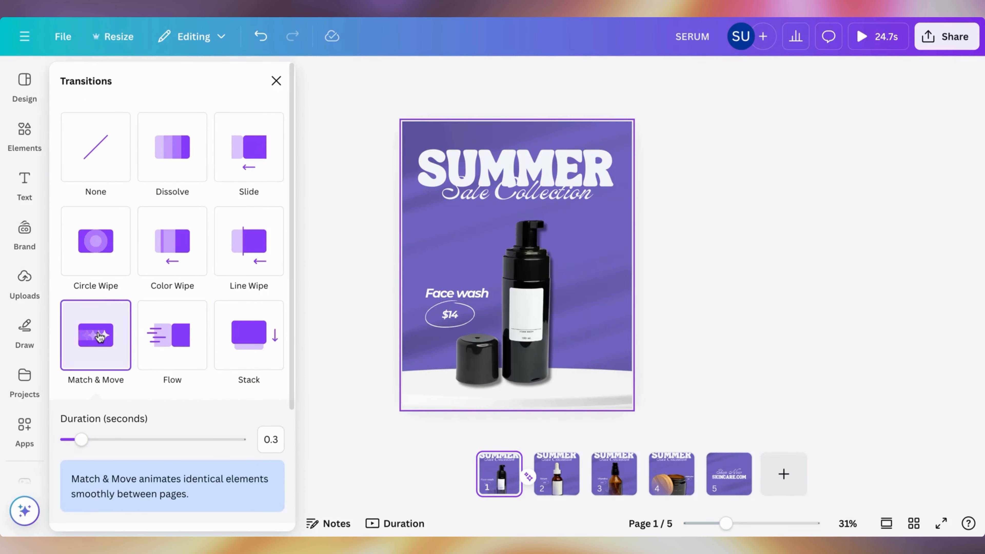
Step: Set the Match & Move transition's duration to 0.5 seconds and apply it between all pages
{"action": "scroll", "coordinate": [159, 350], "scroll_direction": "down", "scroll_amount": 2}
{"action": "double_click", "coordinate": [279, 387]}
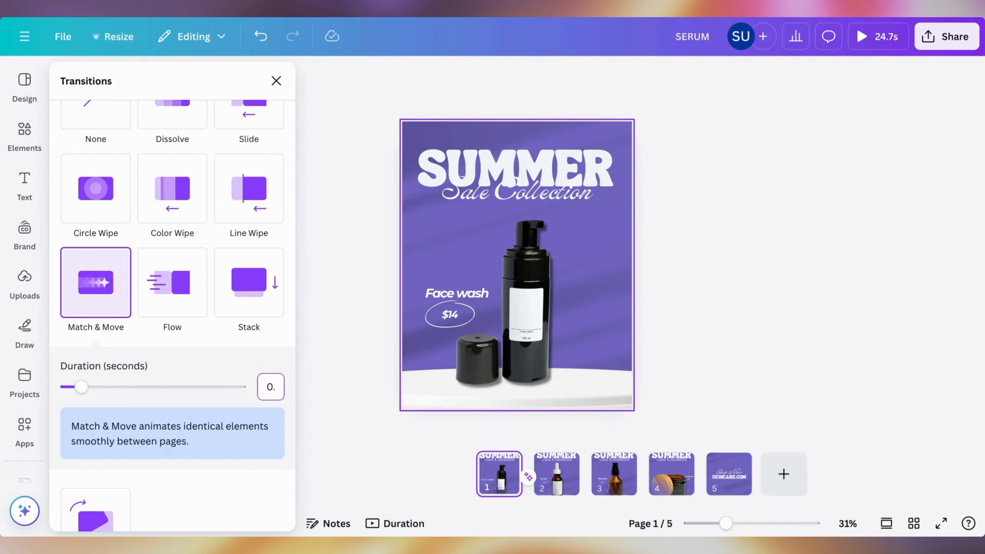
{"action": "key", "text": "Return"}
{"action": "scroll", "coordinate": [247, 518], "scroll_direction": "down", "scroll_amount": 4}
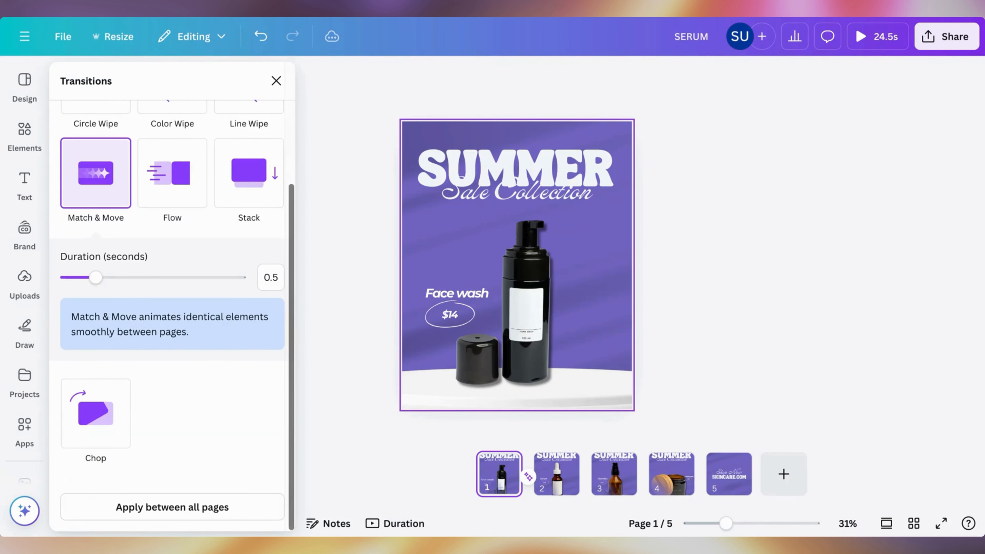
{"action": "left_click", "coordinate": [247, 517]}
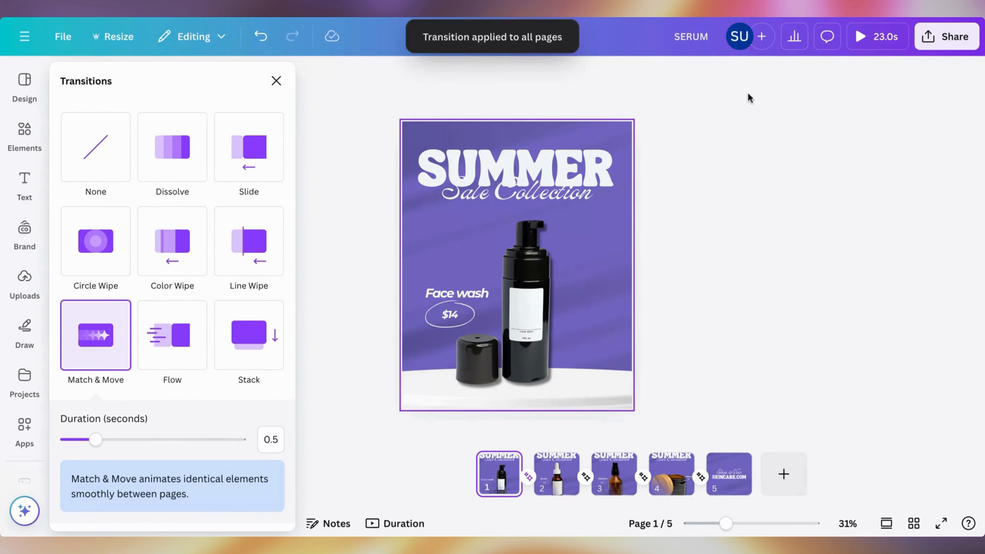
Step: Play the full preview of the animated design from page 1
{"action": "left_click", "coordinate": [860, 46]}
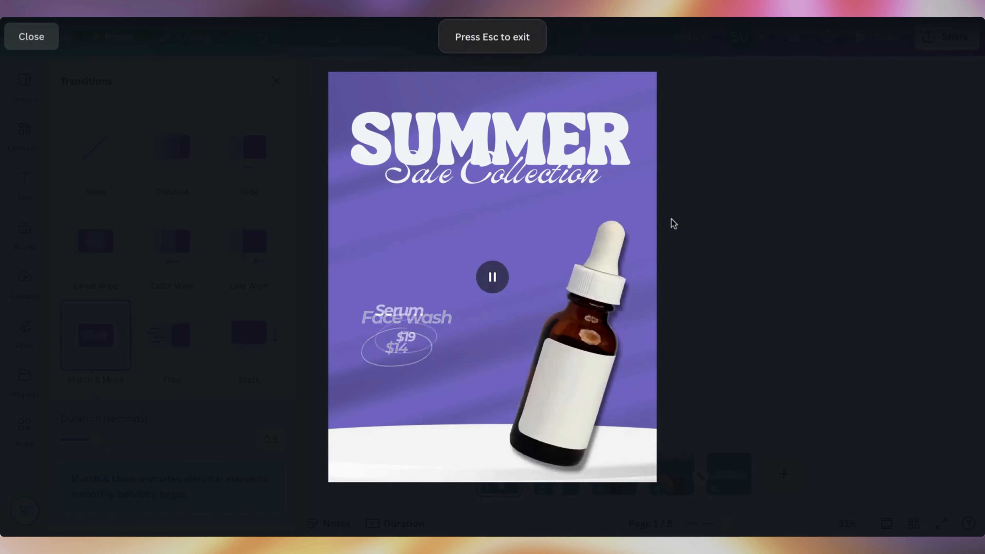
Step: Close the preview and set the timing of all five pages to 2.0 seconds each
{"action": "key", "text": "Escape"}
{"action": "left_click", "coordinate": [620, 133]}
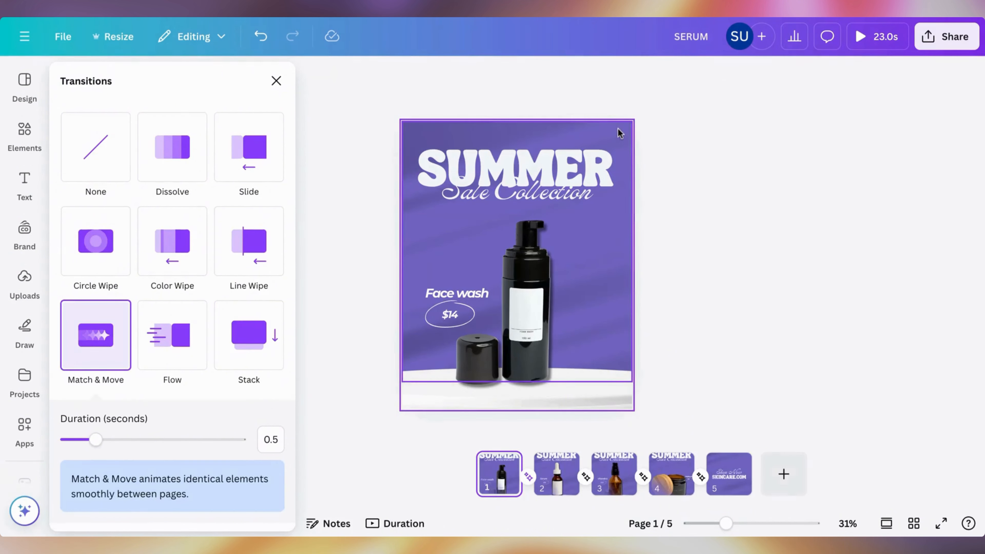
{"action": "left_click", "coordinate": [683, 86]}
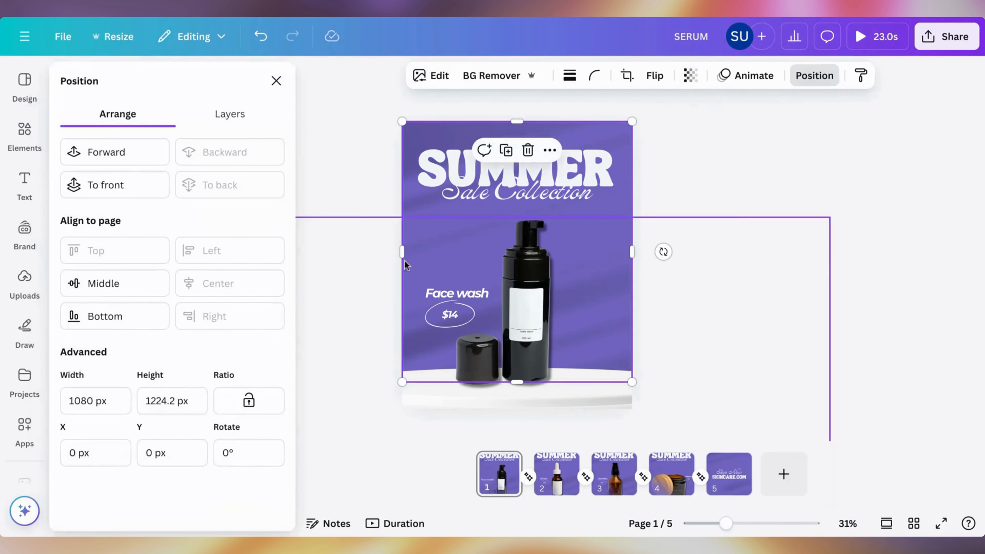
{"action": "left_click", "coordinate": [258, 112]}
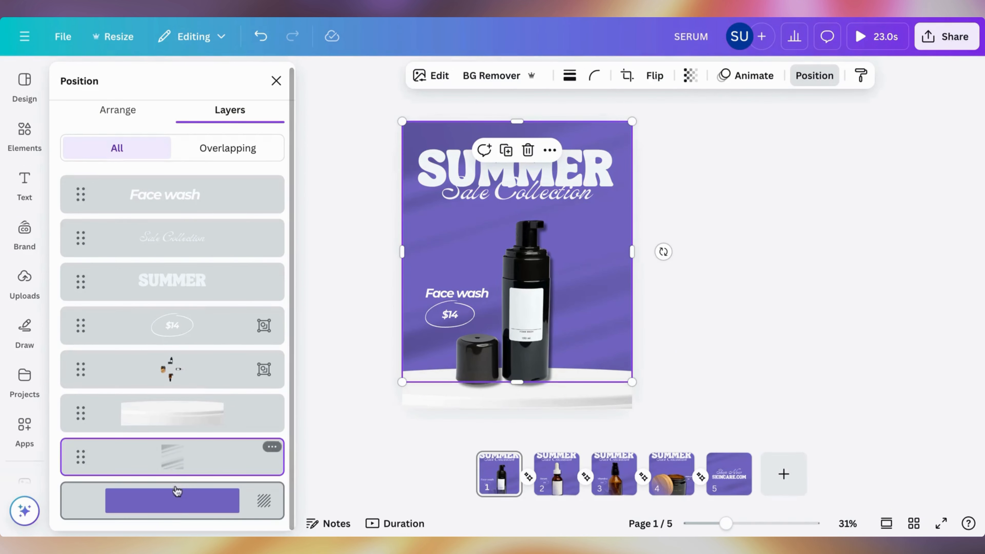
{"action": "left_click", "coordinate": [170, 518]}
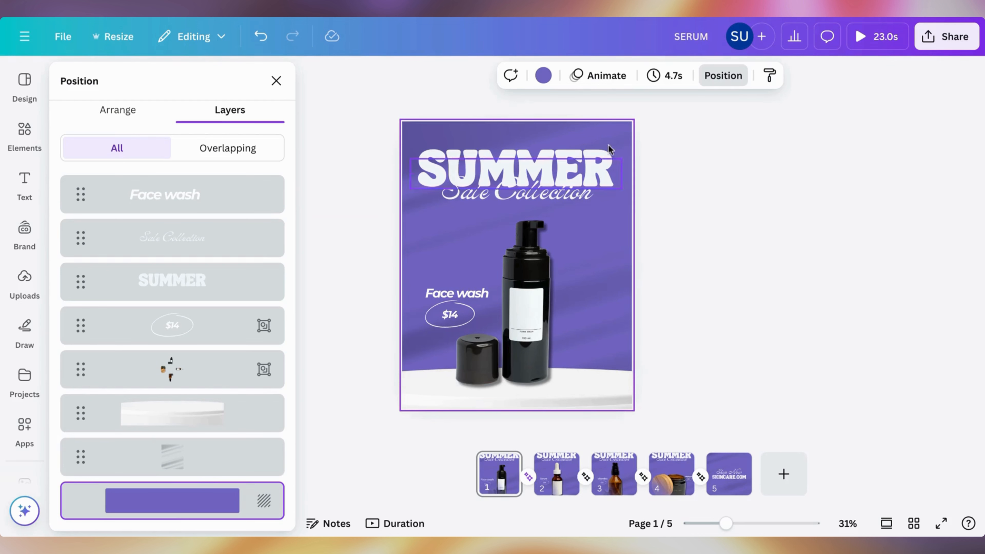
{"action": "left_click", "coordinate": [659, 75]}
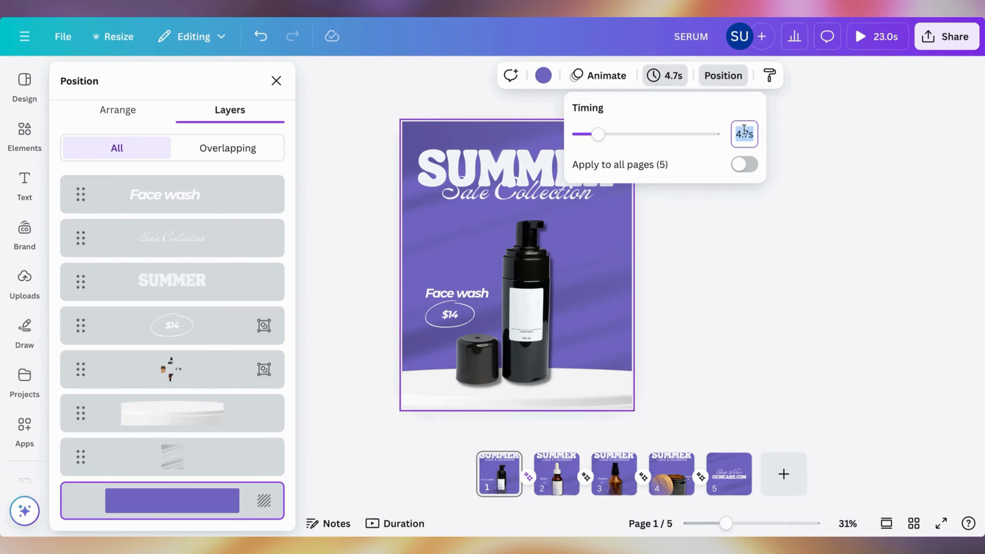
{"action": "left_click", "coordinate": [745, 164]}
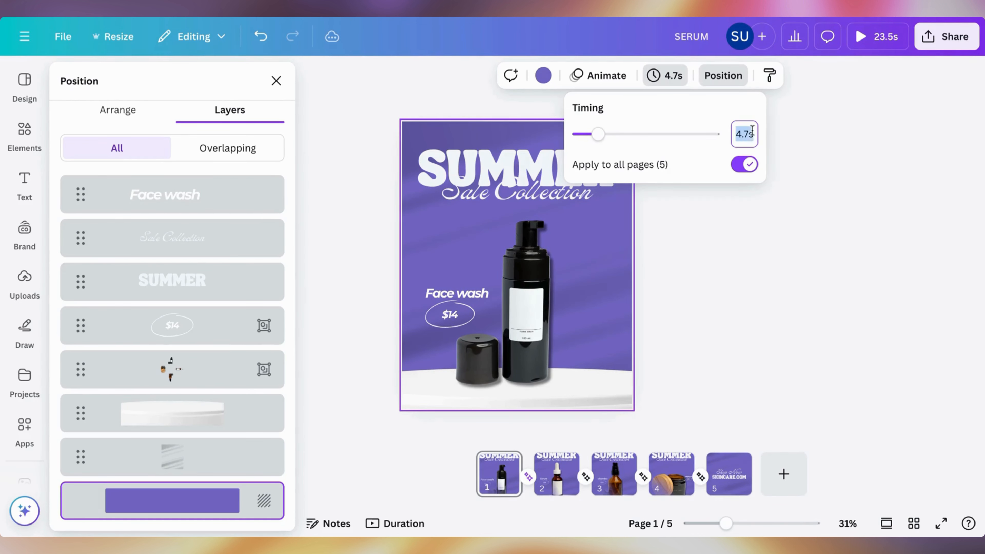
{"action": "double_click", "coordinate": [747, 135]}
{"action": "key", "text": "Return"}
Step: Replace the transition between pages 4 and 5 with a 0.5-second Dissolve and play the full preview
{"action": "left_click", "coordinate": [703, 477]}
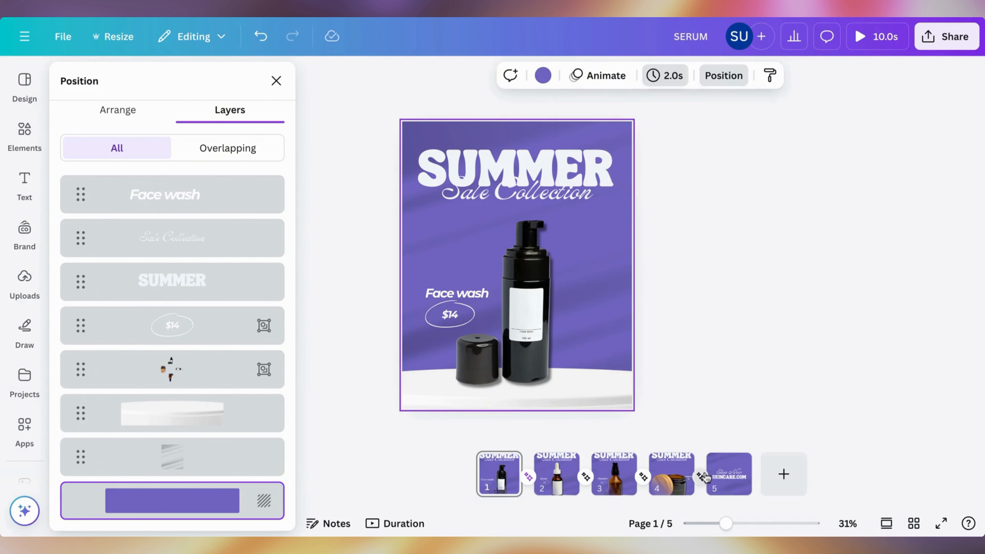
{"action": "left_click", "coordinate": [580, 478]}
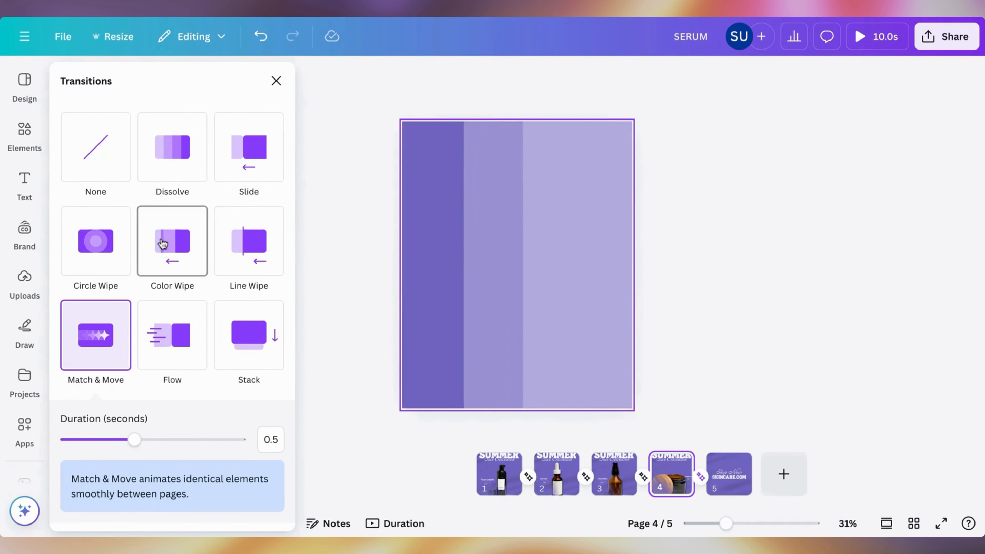
{"action": "scroll", "coordinate": [165, 242], "scroll_direction": "down", "scroll_amount": 3}
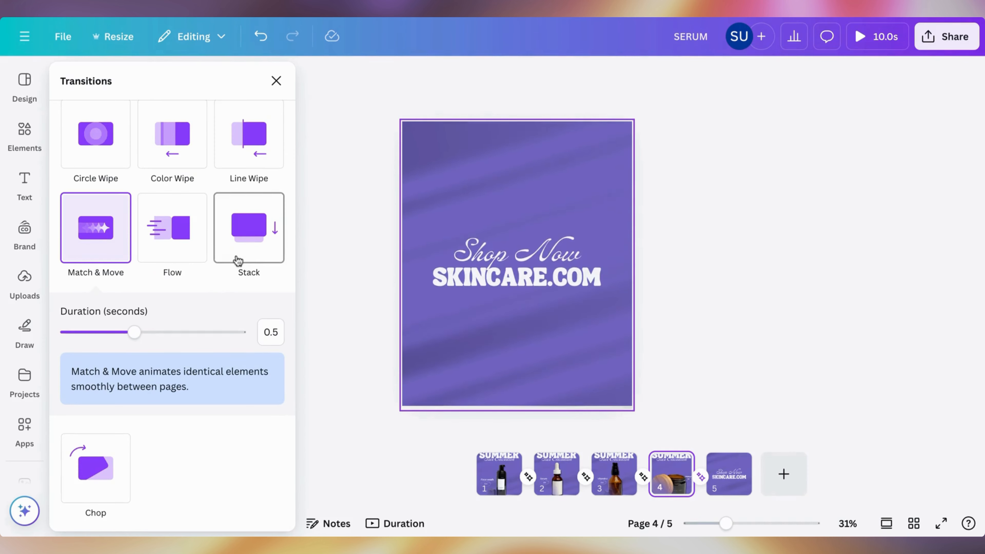
{"action": "scroll", "coordinate": [182, 231], "scroll_direction": "up", "scroll_amount": 3}
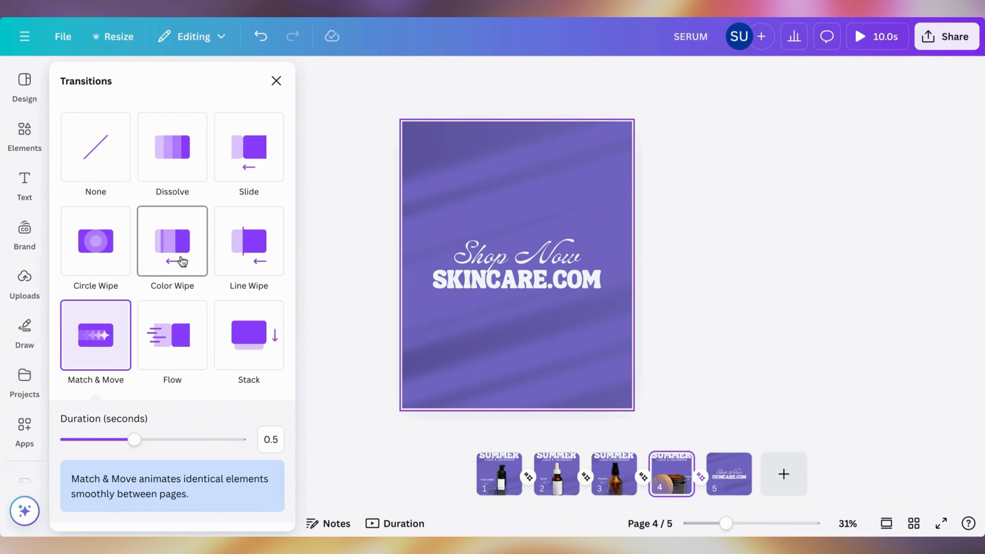
{"action": "left_click", "coordinate": [170, 186]}
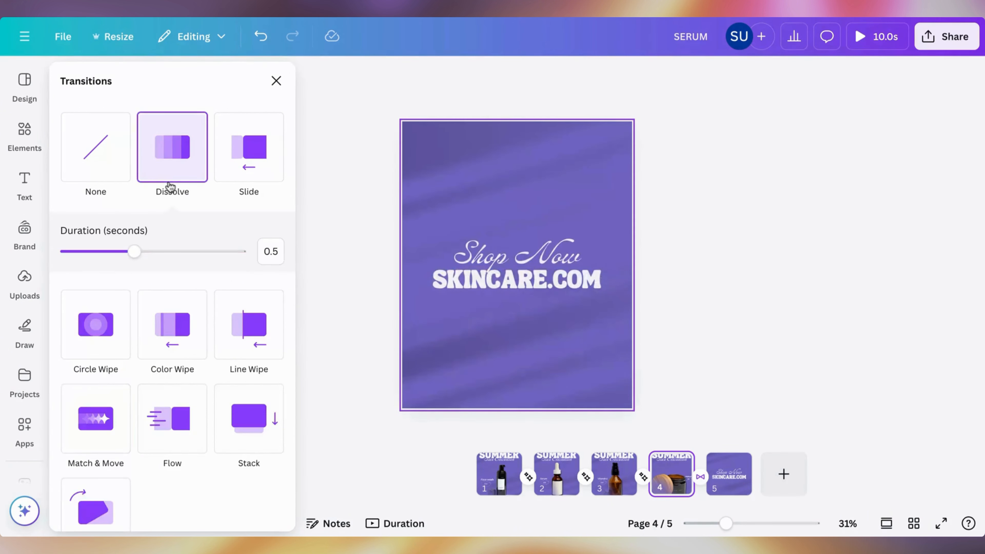
{"action": "left_click", "coordinate": [783, 143]}
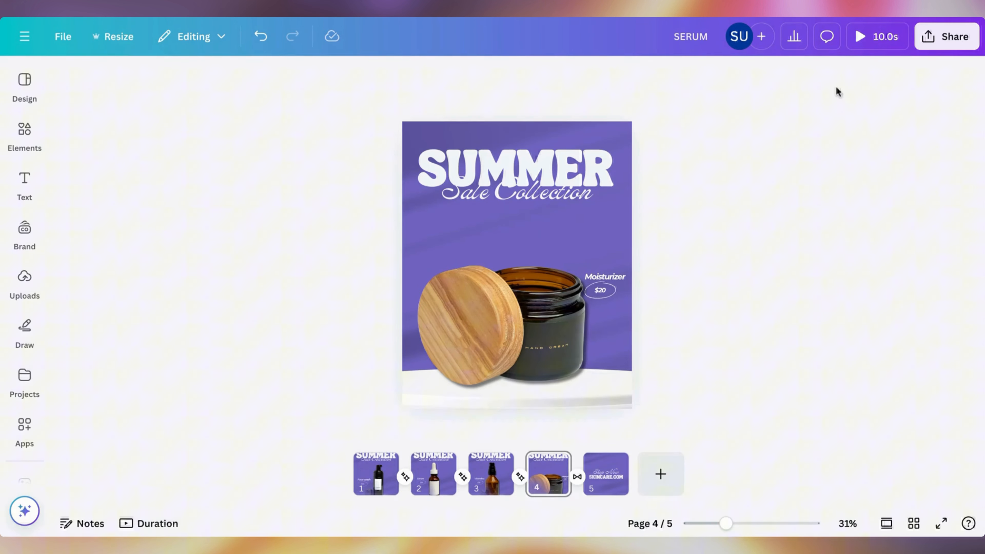
{"action": "left_click", "coordinate": [865, 44]}
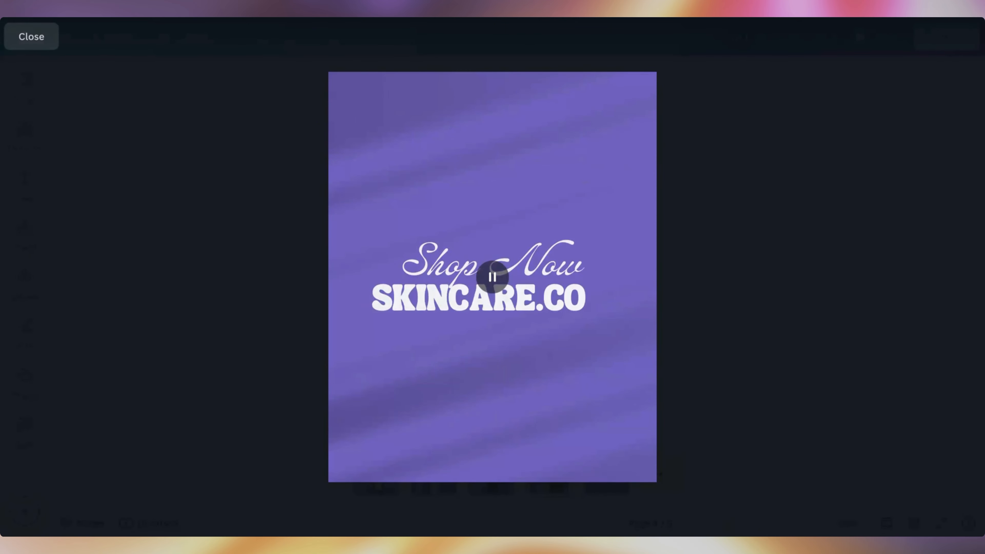
{"action": "key", "text": "Escape"}
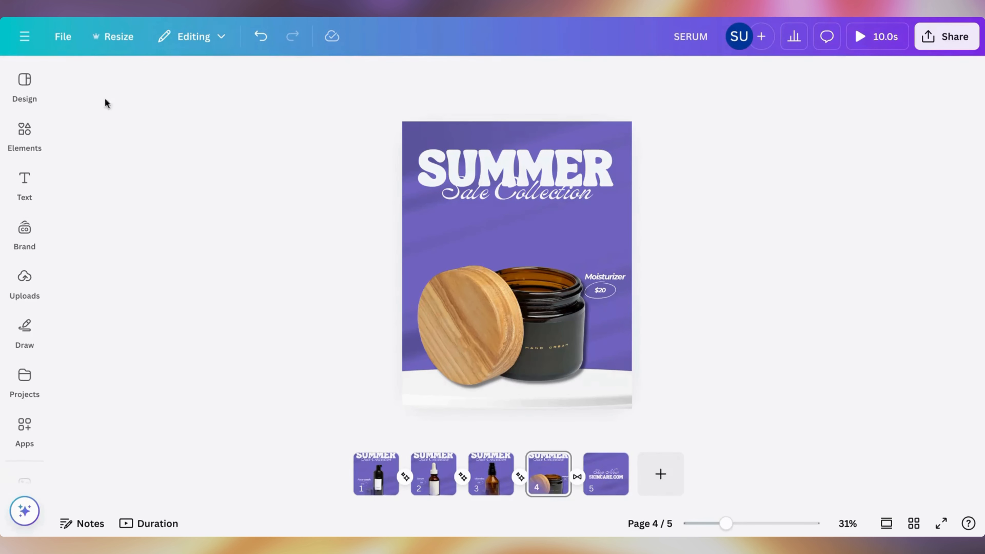
Step: Search the elements for "whoosh transition" and add the Whoosh Transition 1 audio to the timeline under page 1
{"action": "left_click", "coordinate": [34, 131]}
{"action": "left_click", "coordinate": [245, 80]}
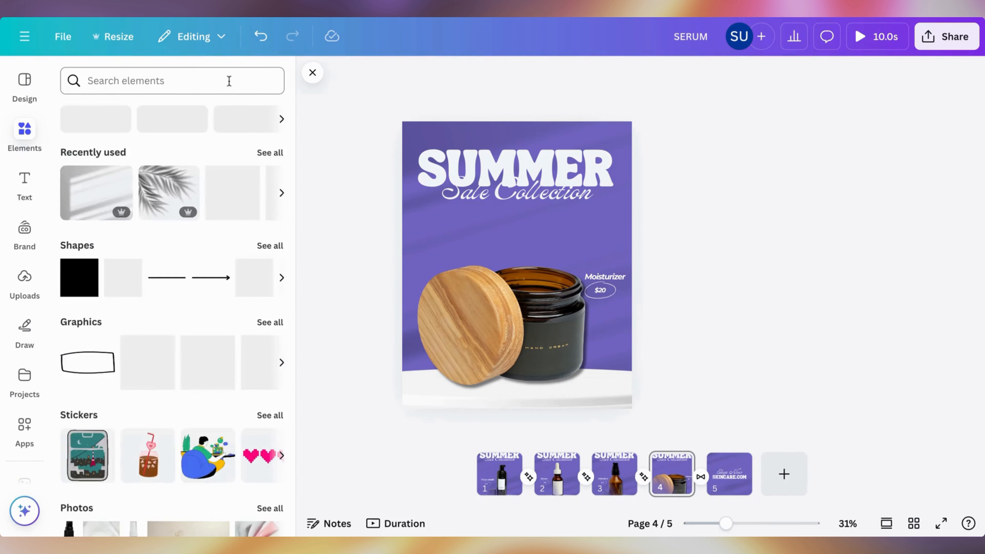
{"action": "left_click", "coordinate": [195, 81]}
{"action": "type", "text": "whoosh"}
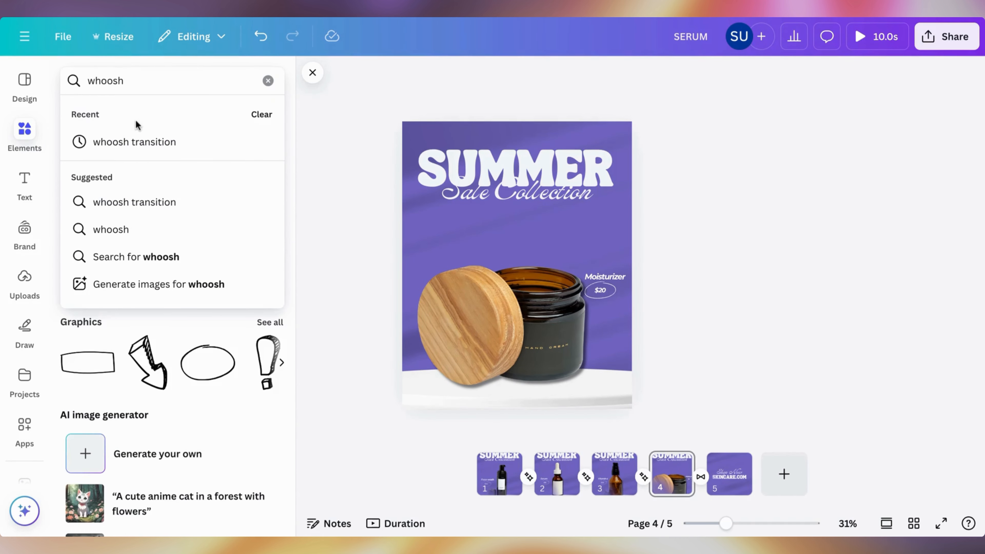
{"action": "left_click", "coordinate": [134, 140]}
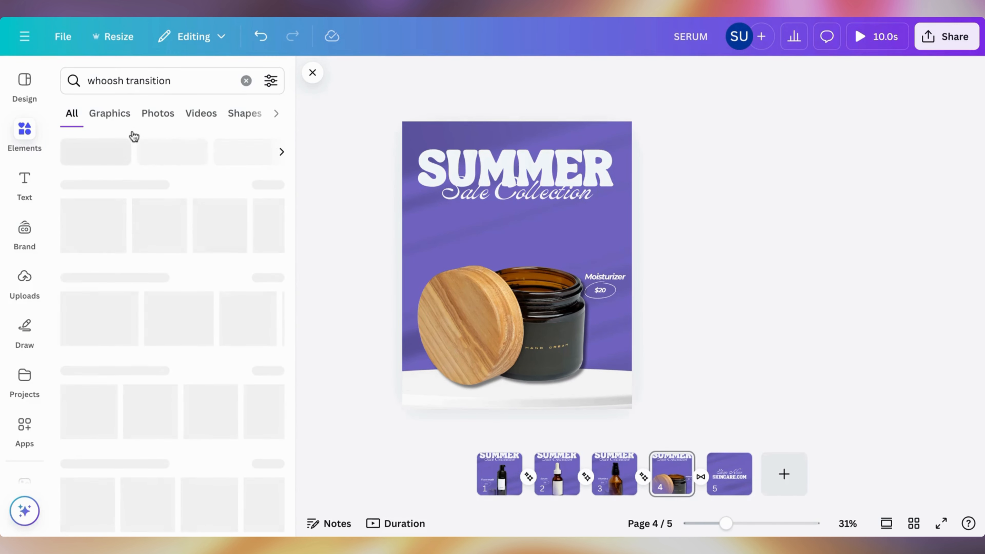
{"action": "scroll", "coordinate": [204, 124], "scroll_direction": "right", "scroll_amount": 1}
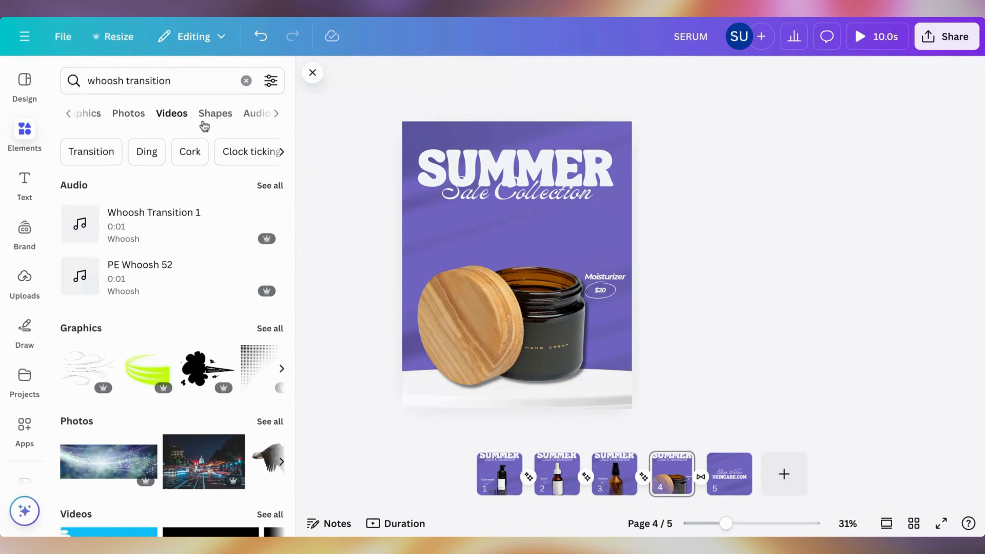
{"action": "left_click", "coordinate": [81, 225]}
{"action": "scroll", "coordinate": [80, 225], "scroll_direction": "down", "scroll_amount": 1}
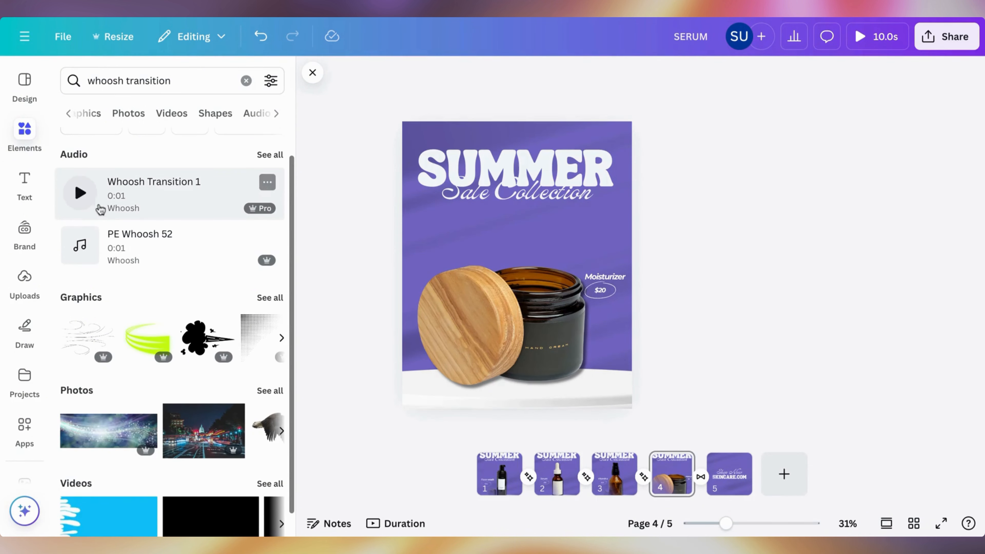
{"action": "left_click_drag", "start_coordinate": [103, 198], "coordinate": [450, 469]}
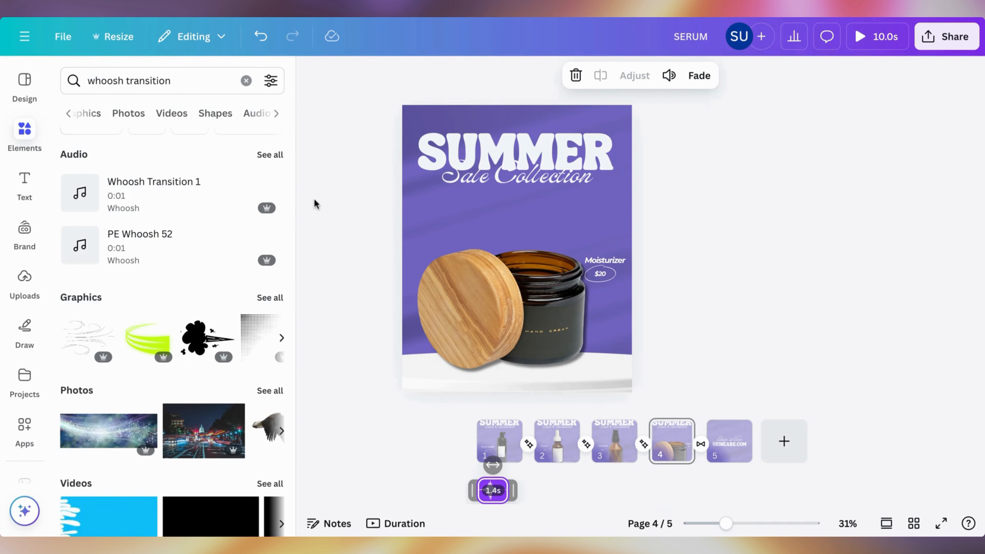
{"action": "left_click", "coordinate": [311, 74]}
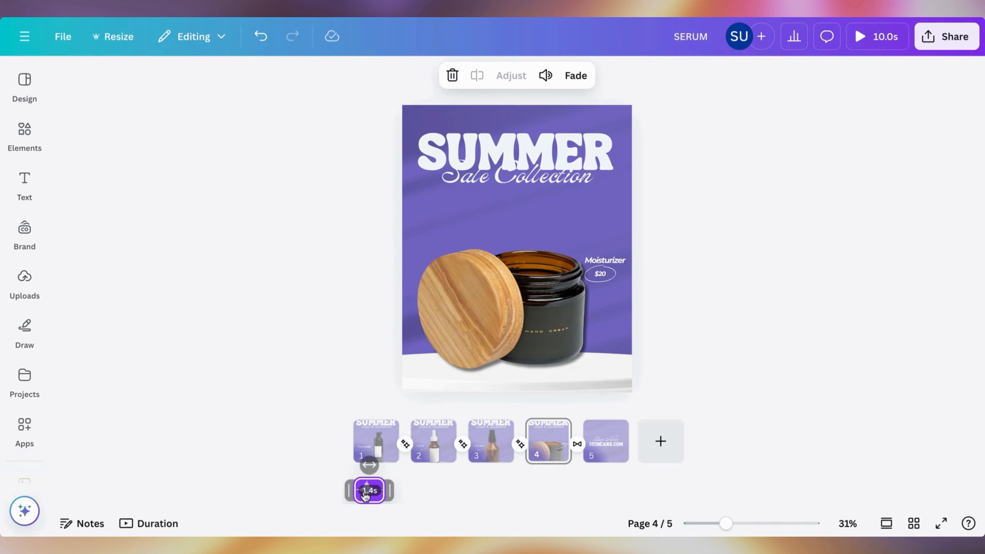
Step: Move and trim the whoosh clip to fit the page 1–2 transition, and place duplicates at the page 2–3 and 3–4 transitions
{"action": "left_click_drag", "start_coordinate": [367, 496], "coordinate": [396, 492]}
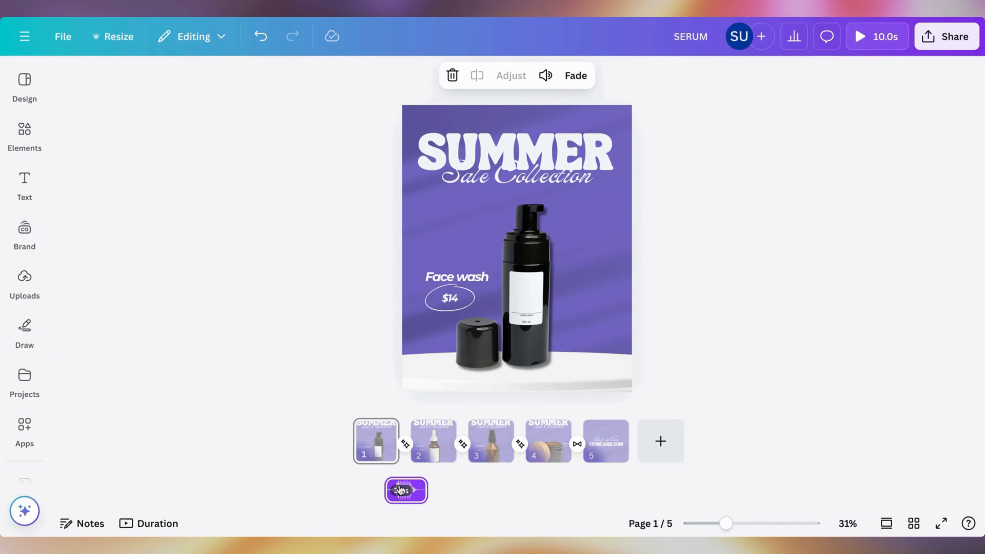
{"action": "left_click_drag", "start_coordinate": [423, 491], "coordinate": [389, 495]}
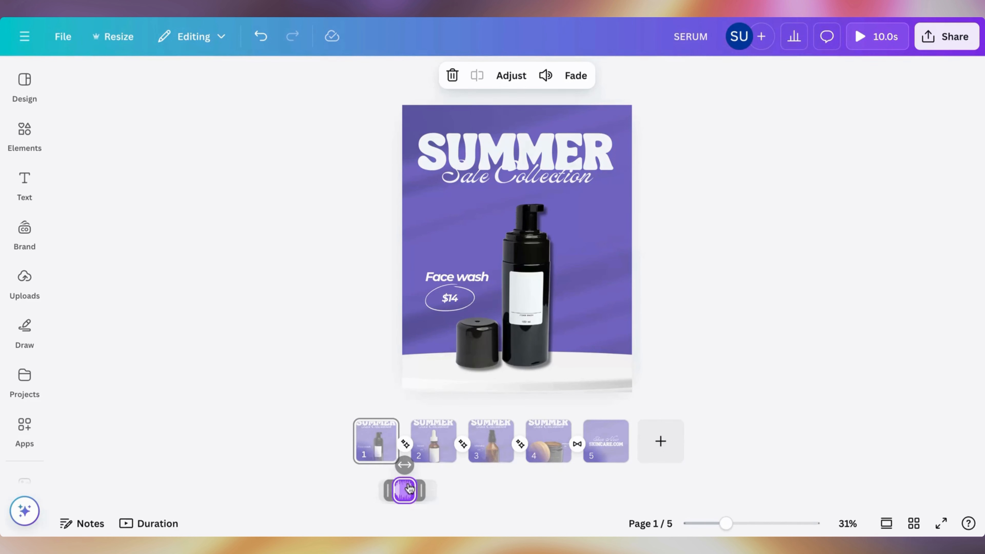
{"action": "key", "text": "super+d"}
{"action": "left_click_drag", "start_coordinate": [424, 495], "coordinate": [455, 492]}
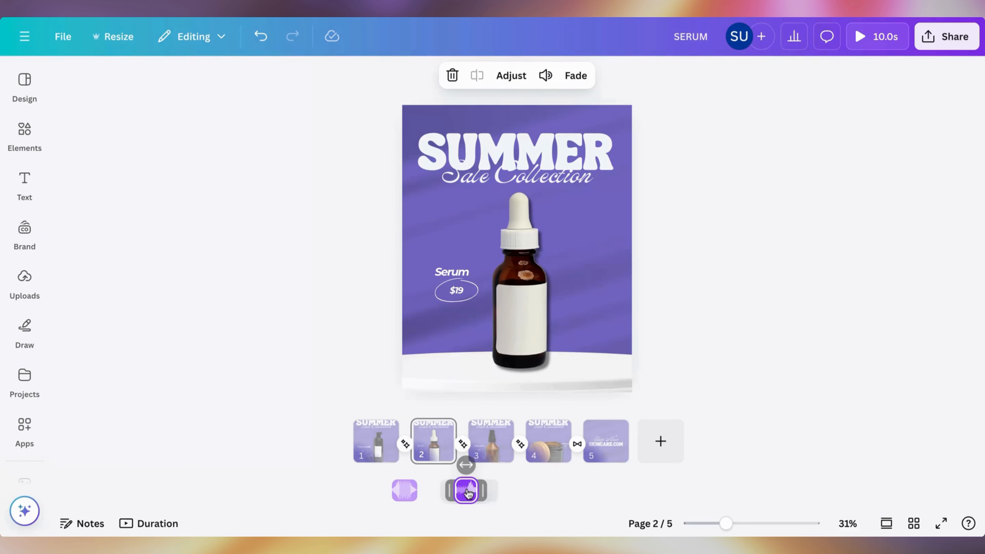
{"action": "key", "text": "super+d"}
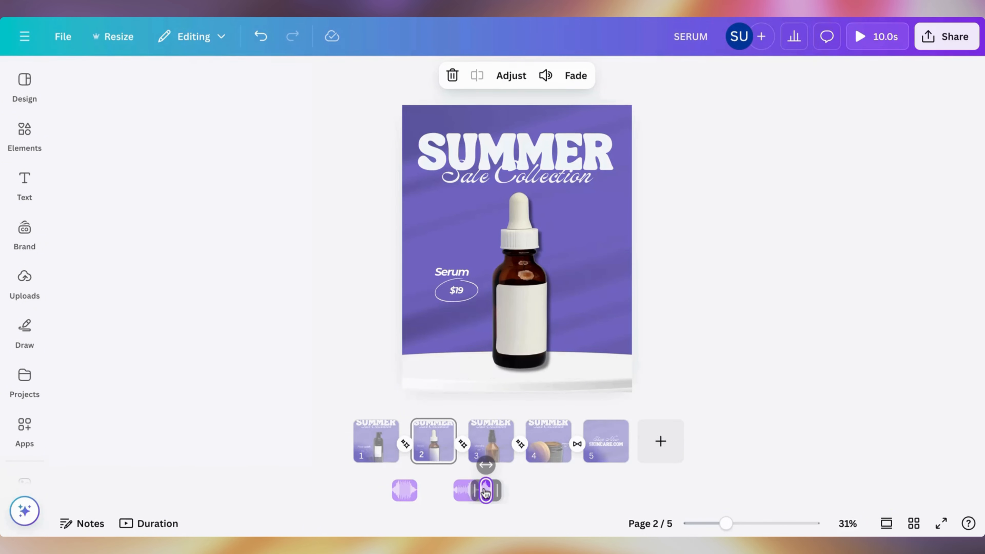
{"action": "left_click_drag", "start_coordinate": [485, 492], "coordinate": [580, 489]}
{"action": "key", "text": "super+d"}
Step: Search the elements for "typing sound" and limit the results to audio
{"action": "left_click", "coordinate": [22, 143]}
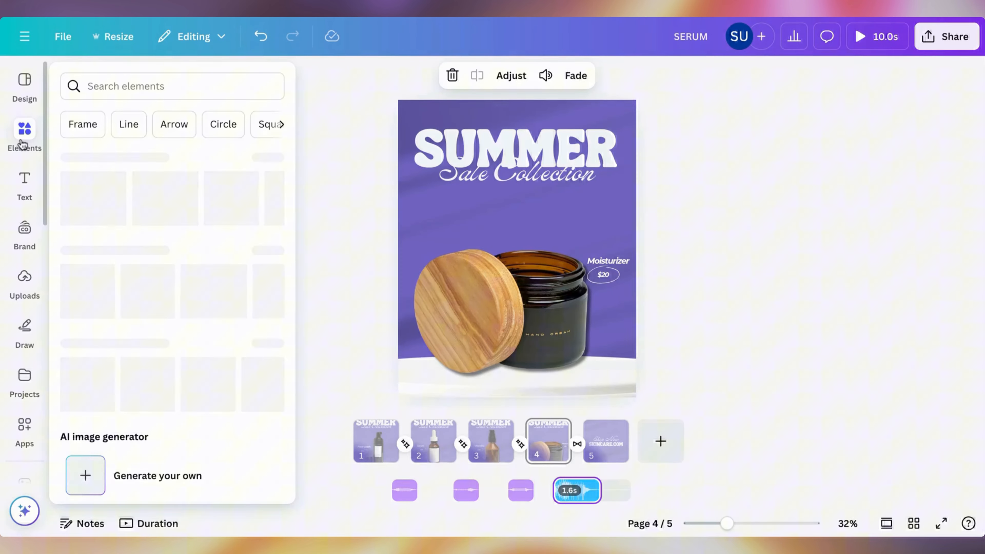
{"action": "left_click", "coordinate": [163, 90]}
{"action": "type", "text": "typing"}
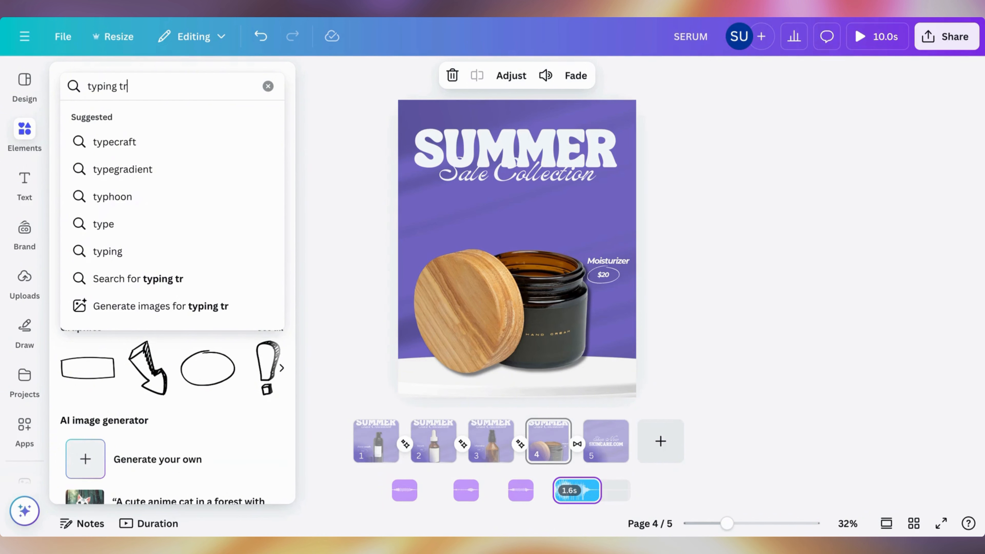
{"action": "type", "text": " so"}
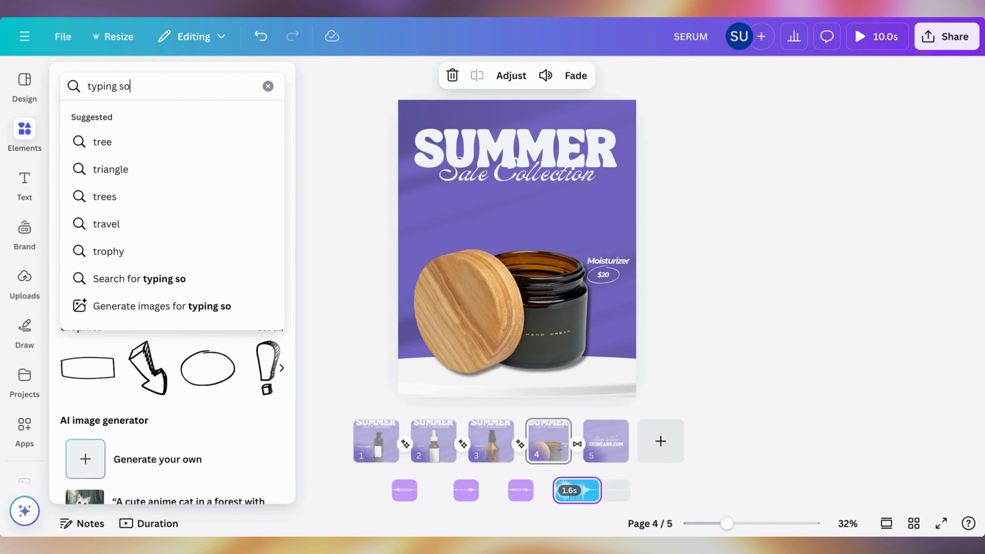
{"action": "type", "text": "und"}
{"action": "key", "text": "Return"}
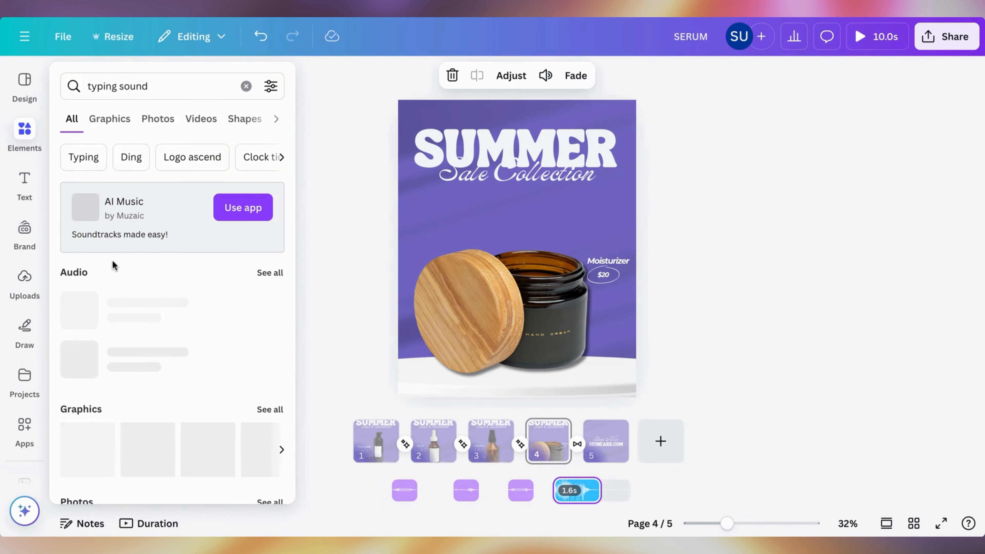
{"action": "scroll", "coordinate": [103, 306], "scroll_direction": "down", "scroll_amount": 1}
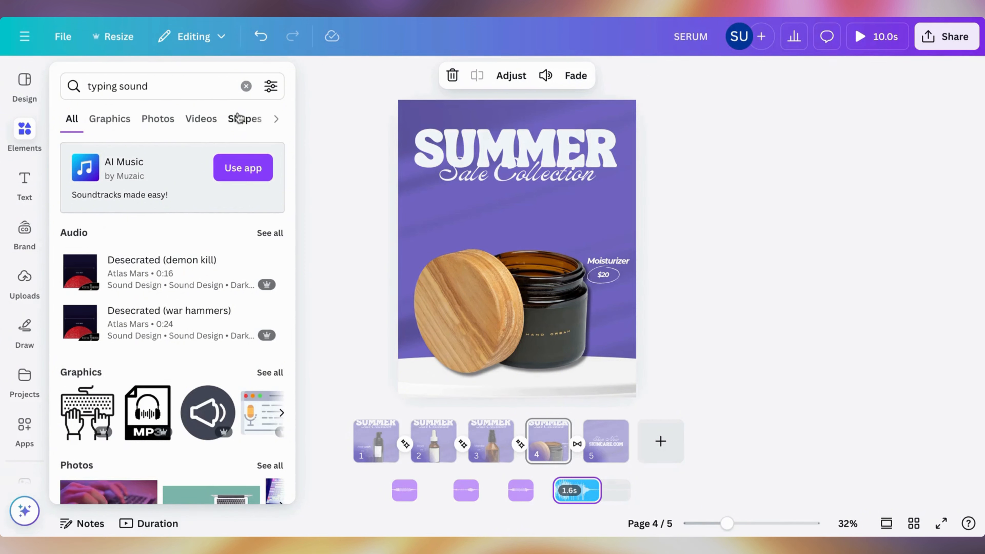
{"action": "scroll", "coordinate": [238, 117], "scroll_direction": "right", "scroll_amount": 5}
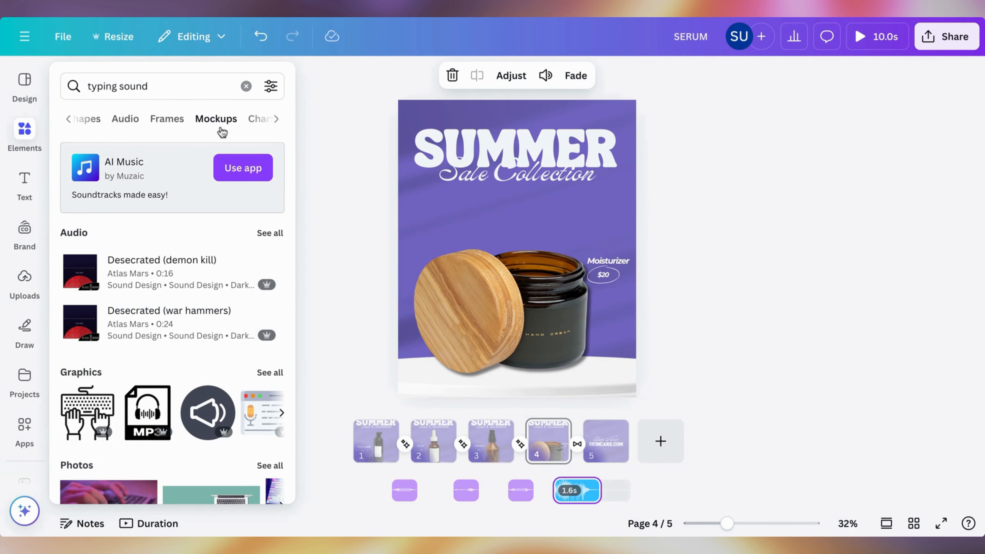
{"action": "left_click", "coordinate": [131, 121]}
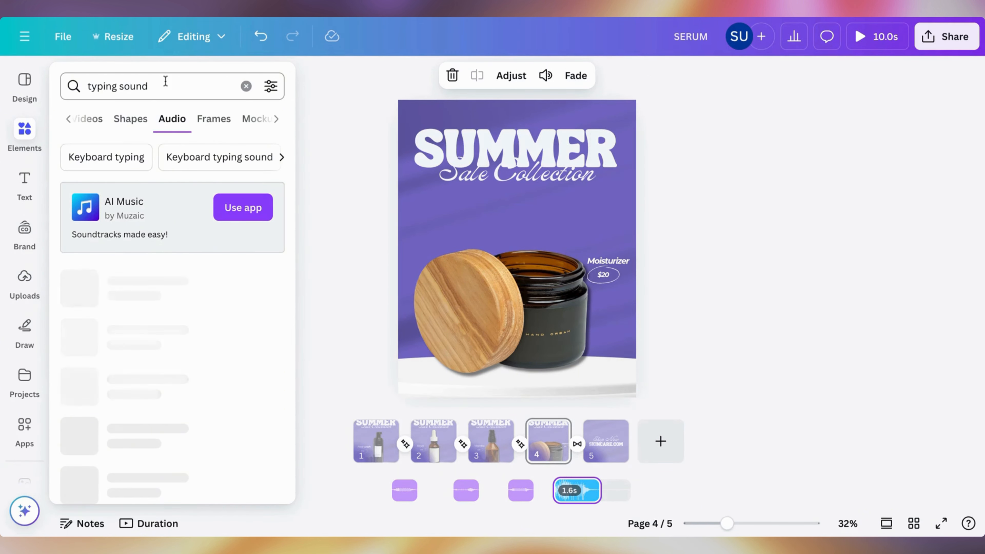
Step: Narrow the audio search to "Keyboard typing" and place the Keyboard Type 2 sound under page 5
{"action": "left_click", "coordinate": [124, 163]}
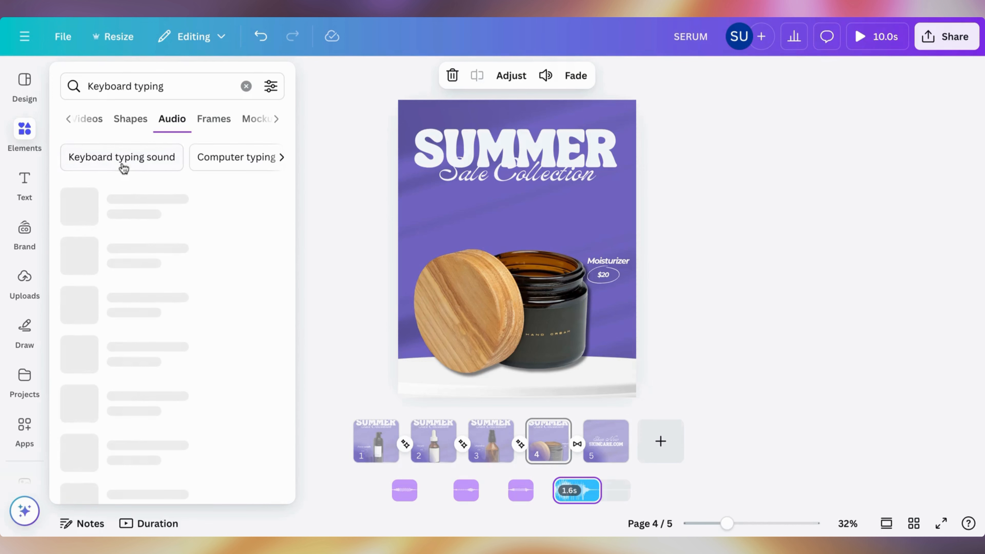
{"action": "scroll", "coordinate": [132, 232], "scroll_direction": "down", "scroll_amount": 5}
{"action": "left_click", "coordinate": [136, 280]}
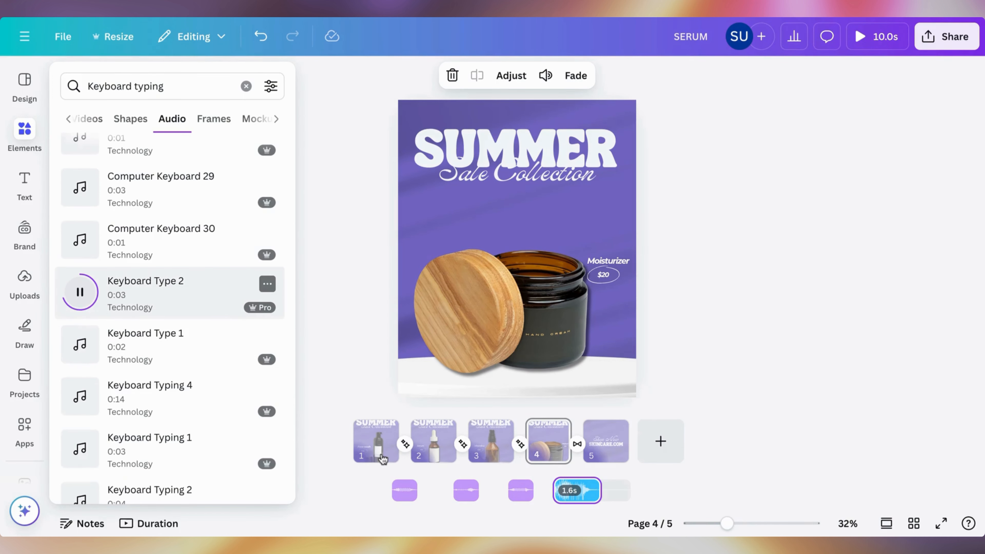
{"action": "left_click_drag", "start_coordinate": [137, 287], "coordinate": [556, 496]}
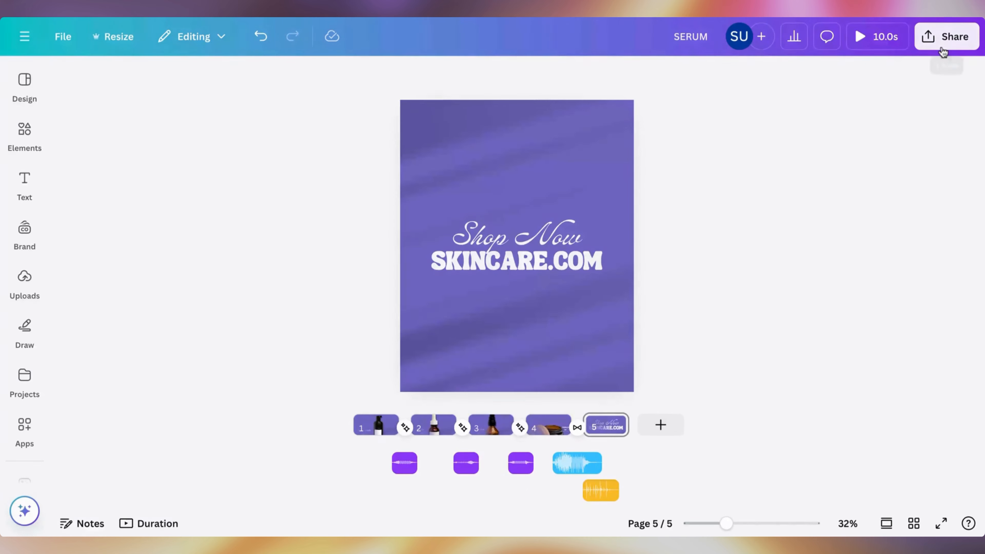
Step: Download all five pages as an MP4 video at the highest quality, 2,574 × 3,218 px
{"action": "left_click", "coordinate": [938, 37]}
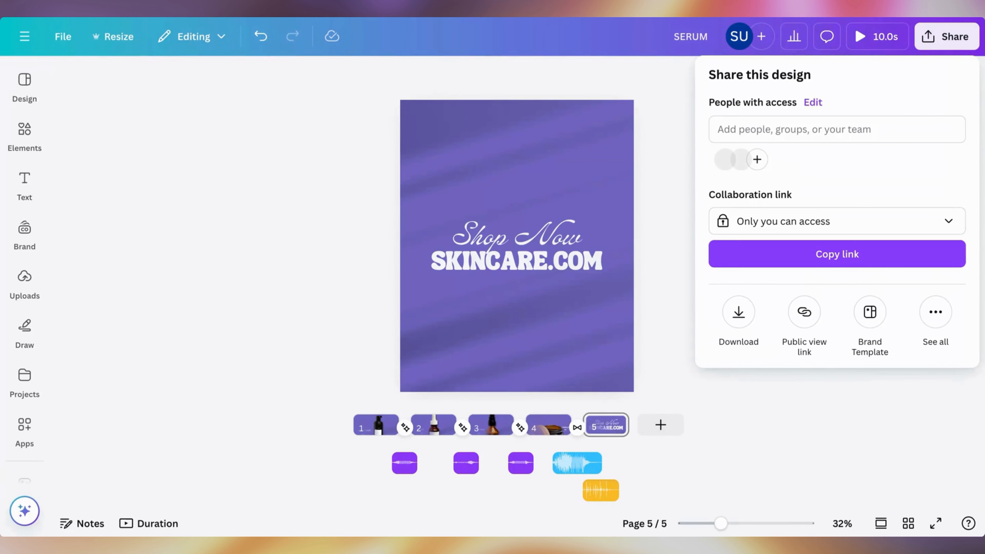
{"action": "left_click", "coordinate": [738, 326]}
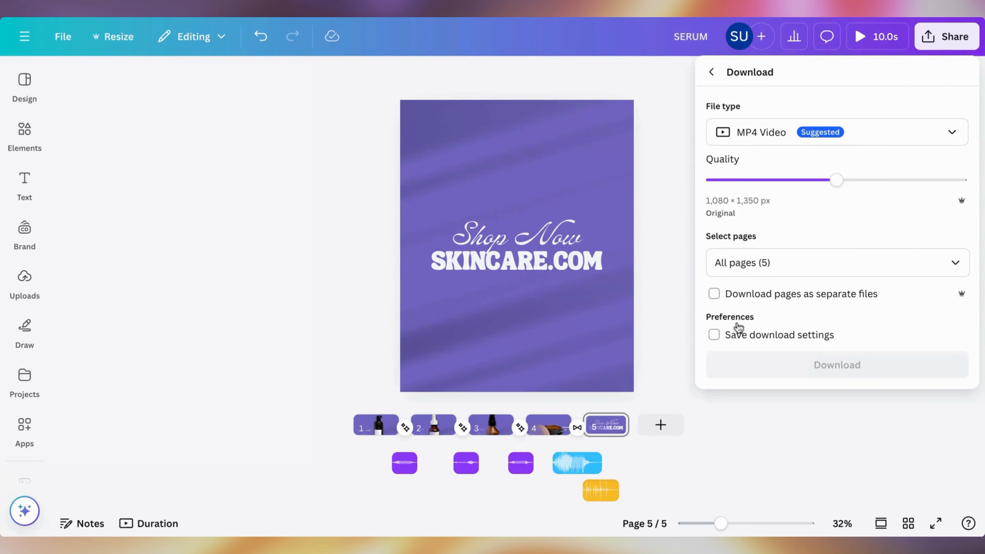
{"action": "left_click_drag", "start_coordinate": [835, 179], "coordinate": [960, 179]}
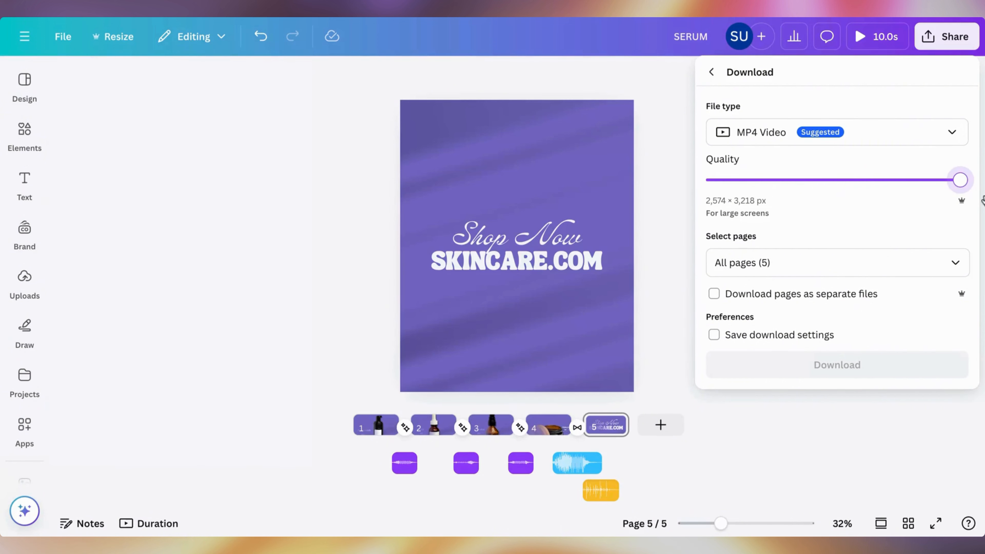
{"action": "left_click", "coordinate": [904, 344]}
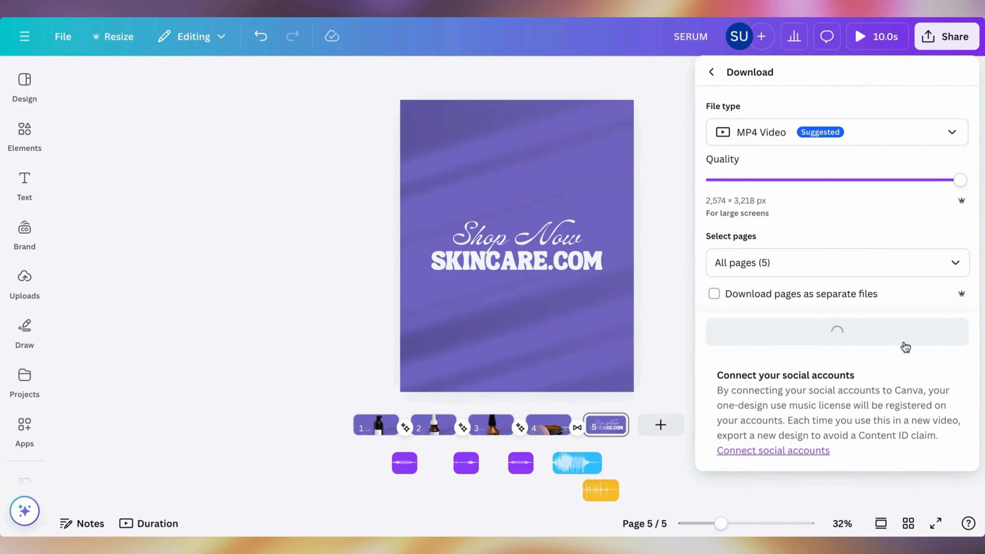